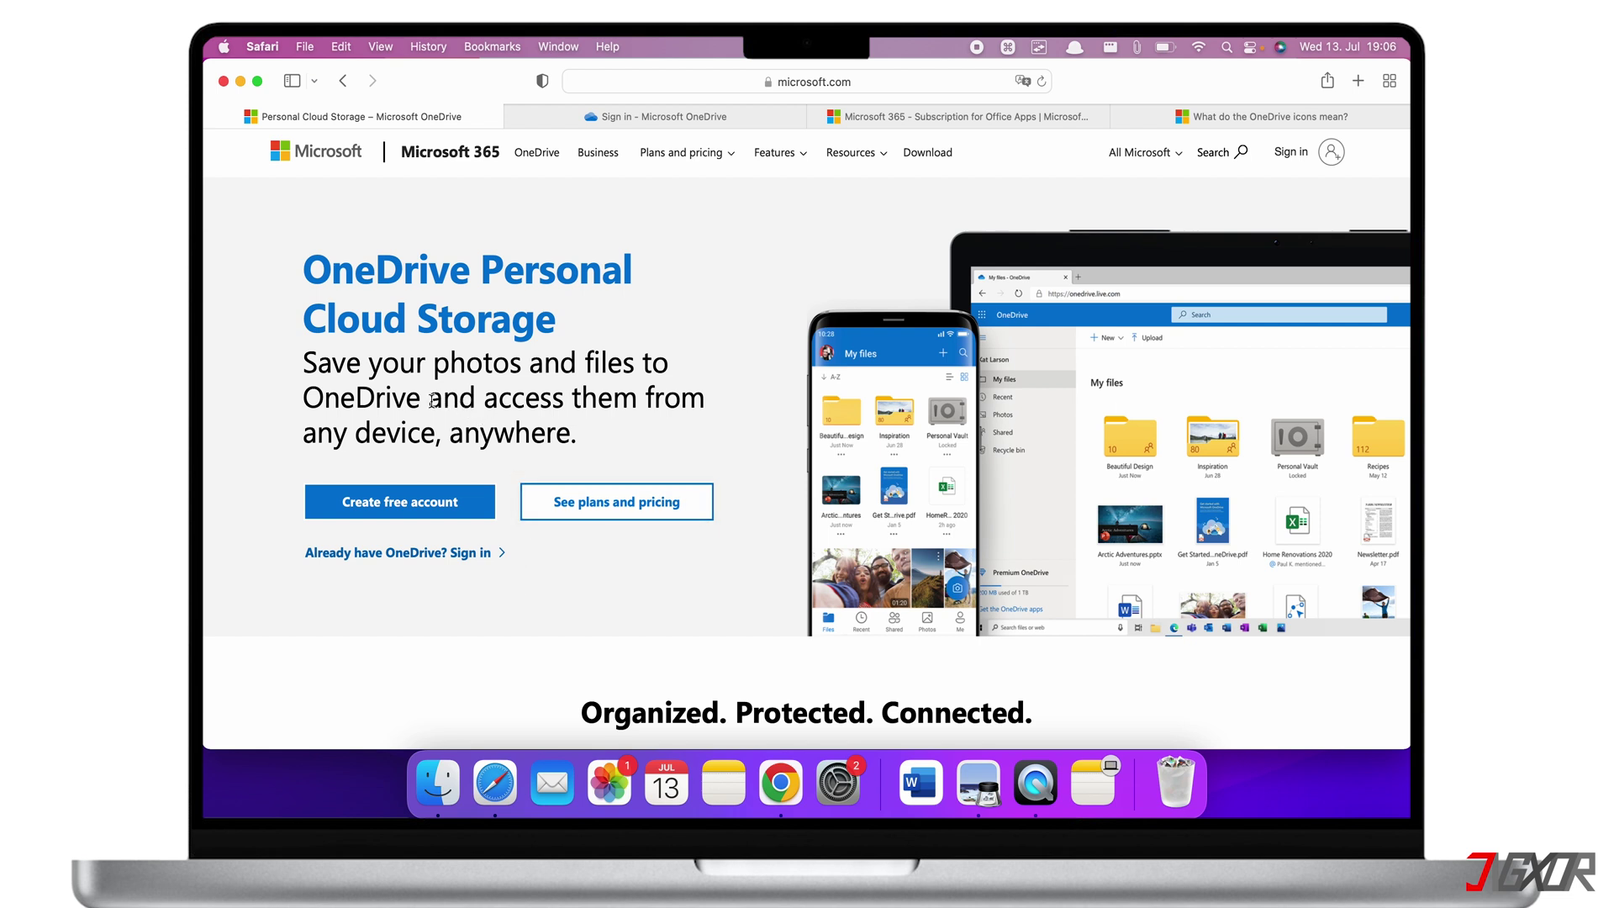
Skim the OneDrive landing page, then open the Plans and pricing menu with home and business options
left_click_drag(431, 401, 577, 437)
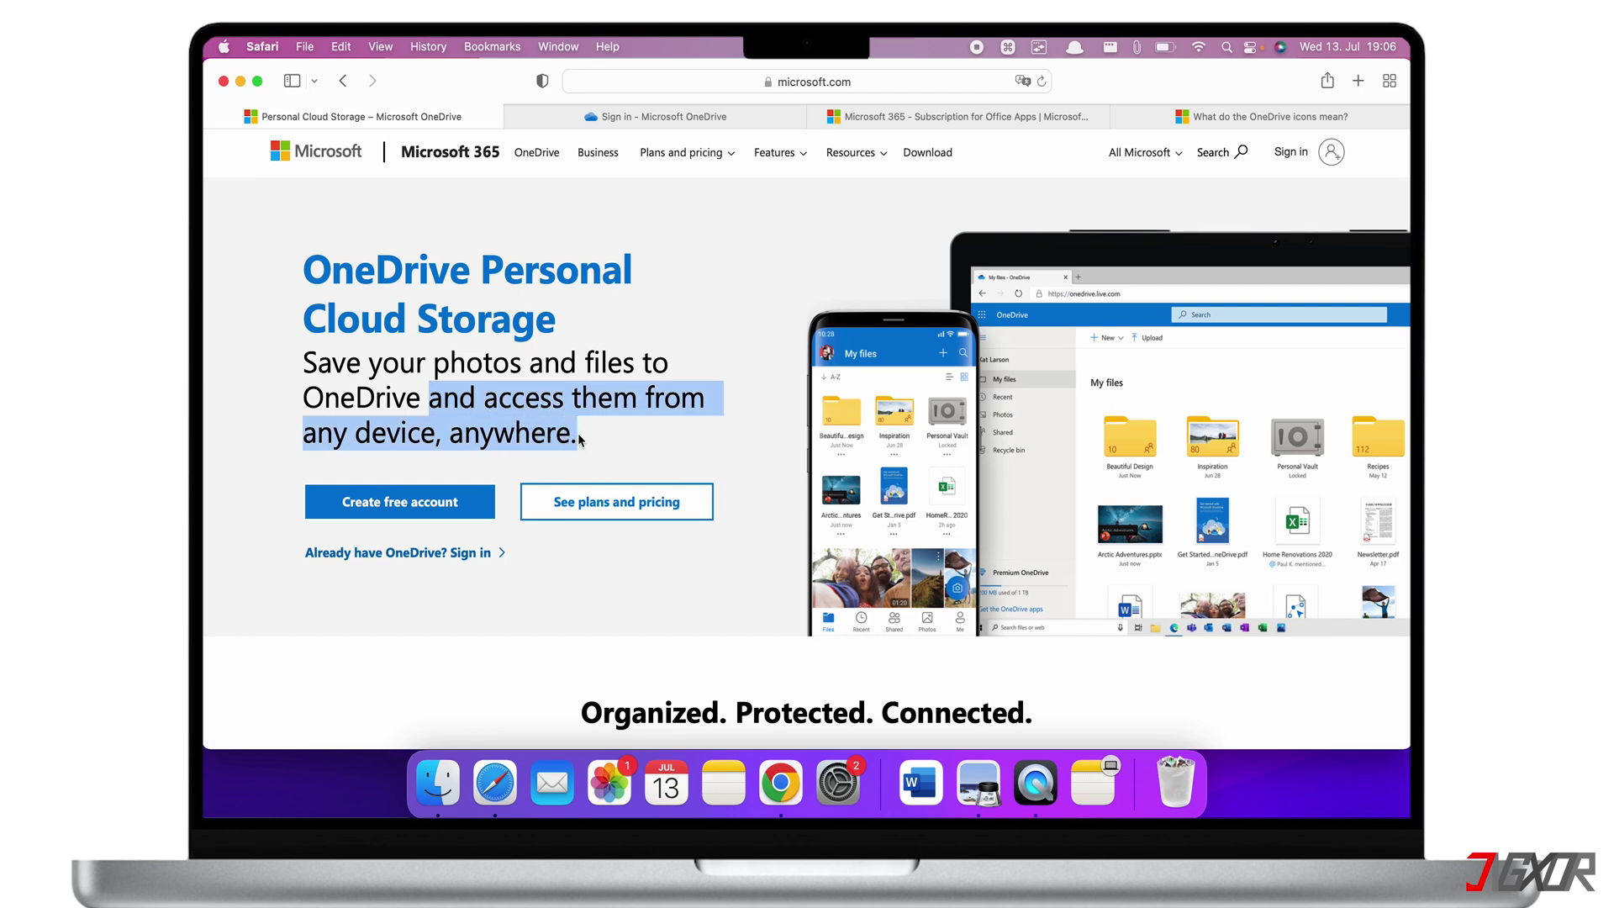
left_click(578, 438)
scroll(577, 436, "down", 5)
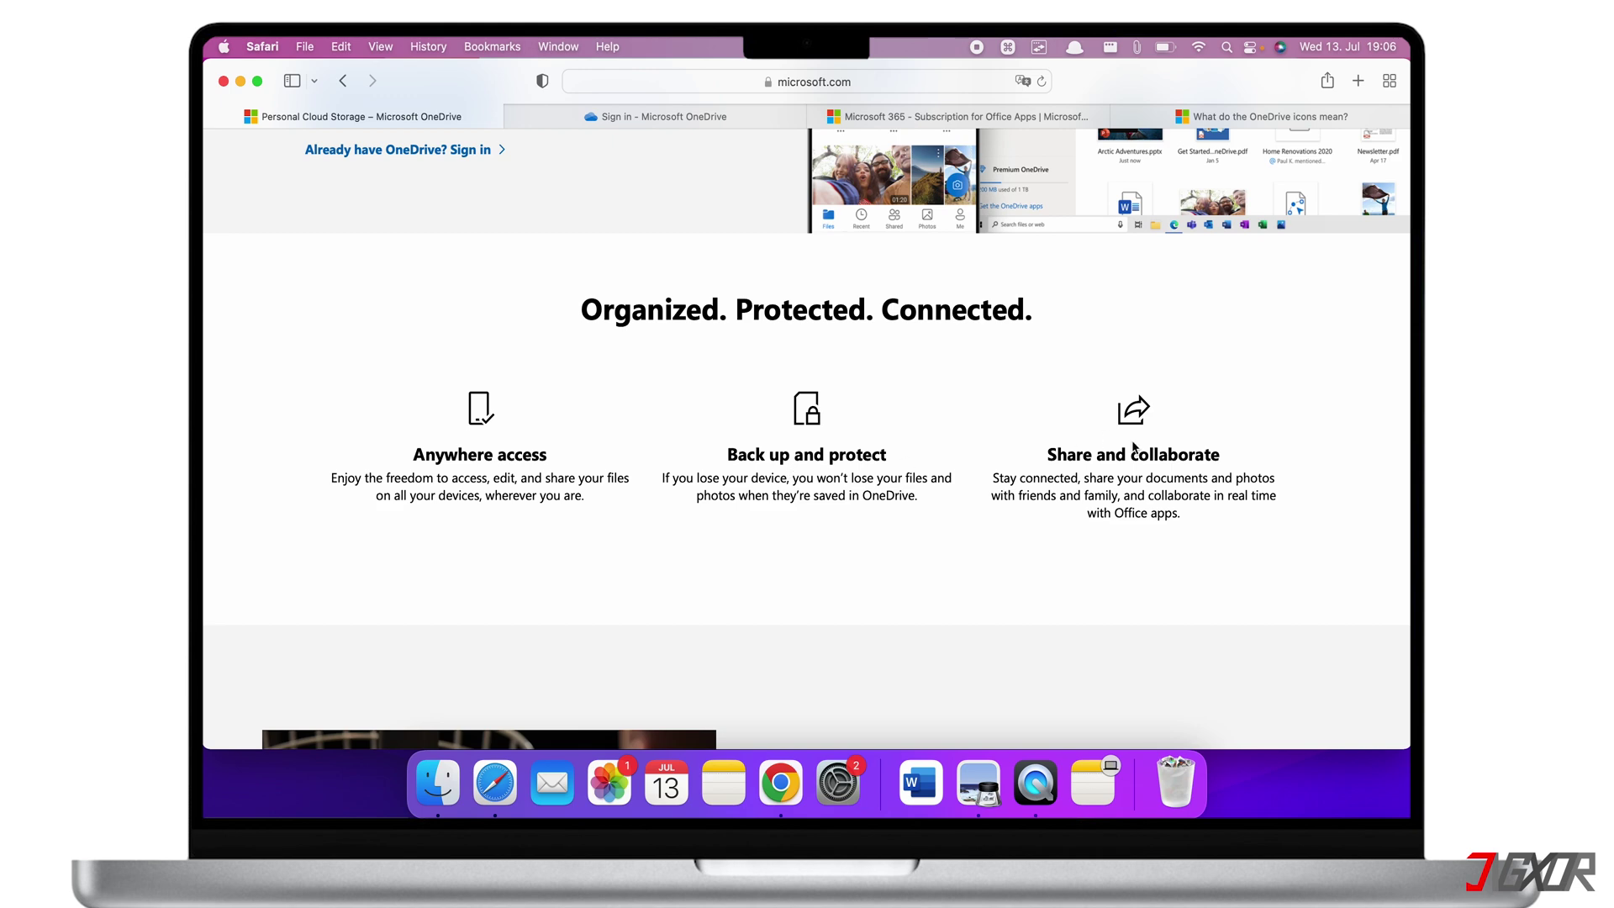
scroll(1133, 446, "up", 5)
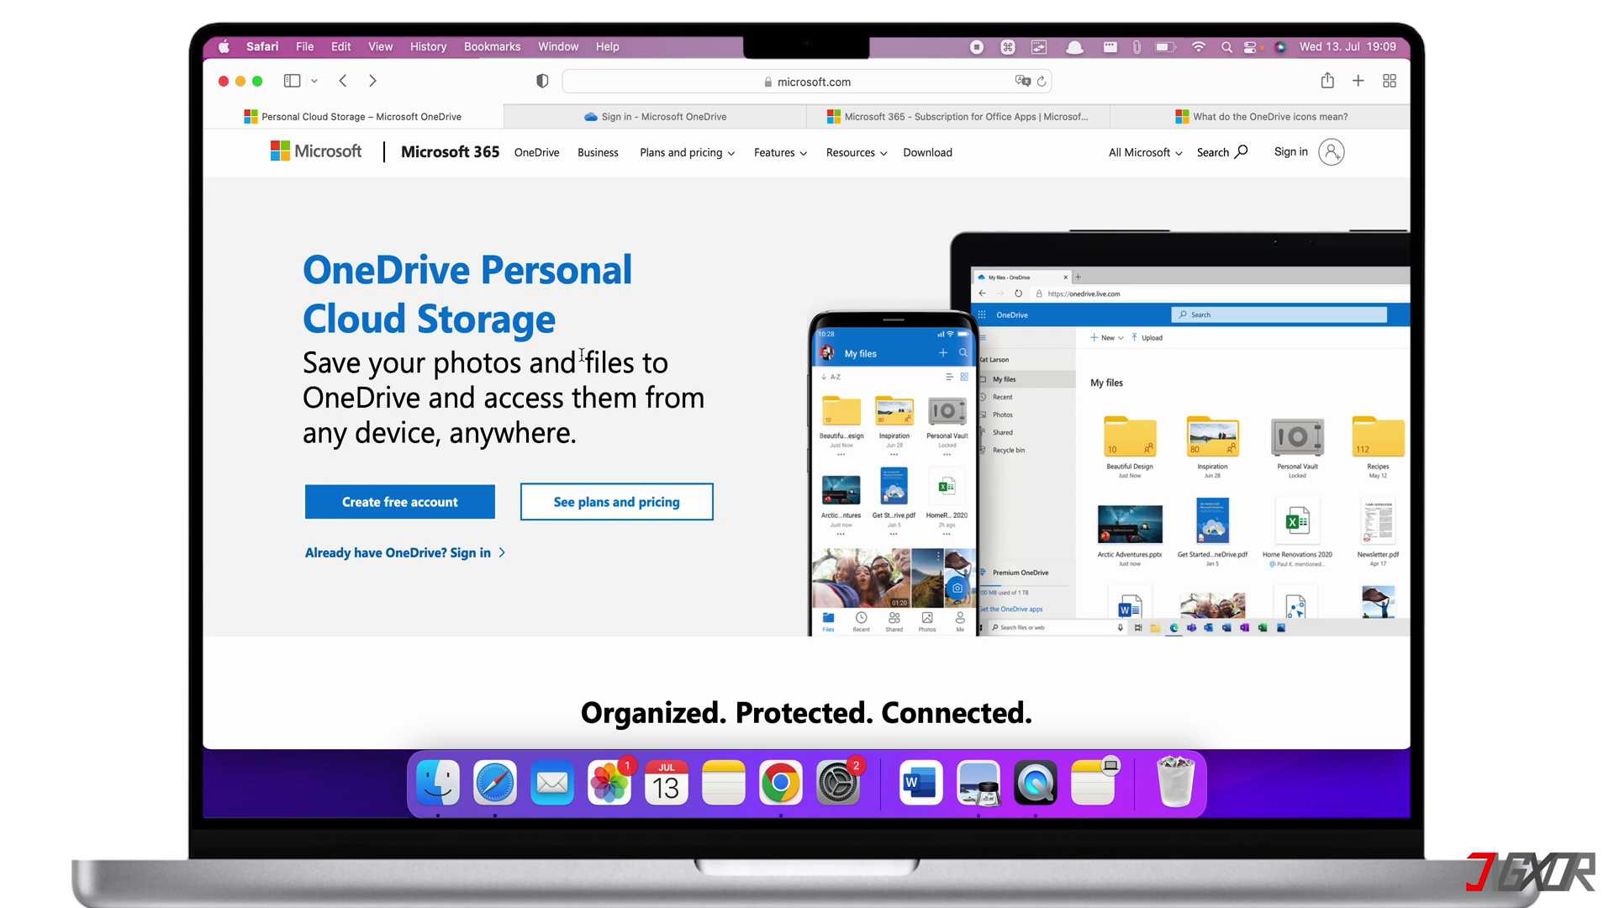
left_click(683, 153)
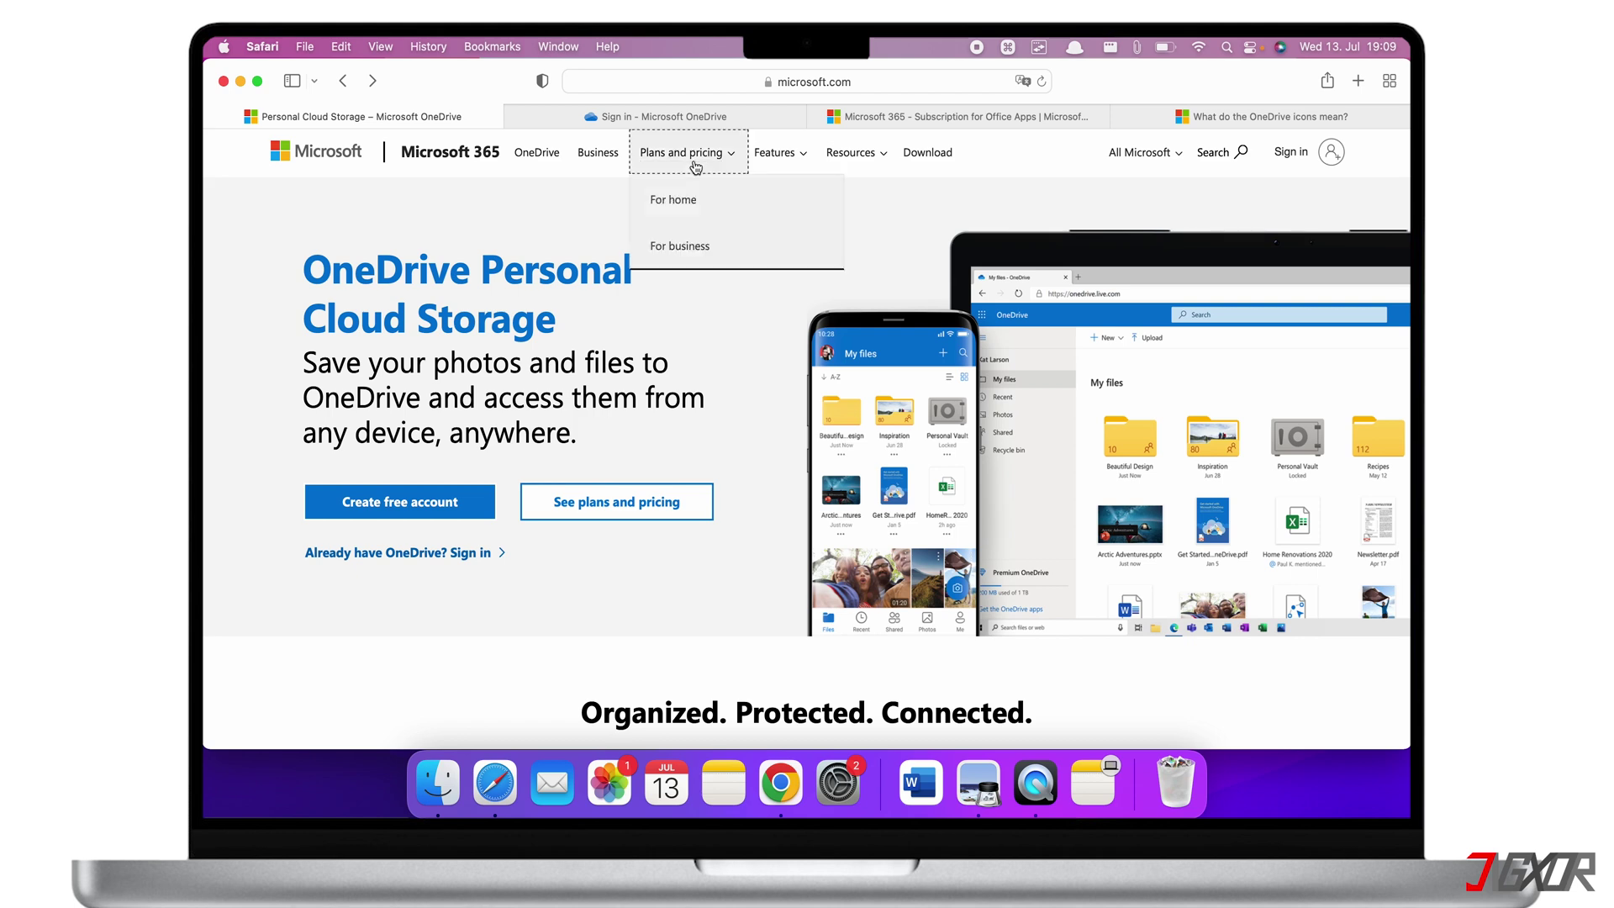
left_click(656, 203)
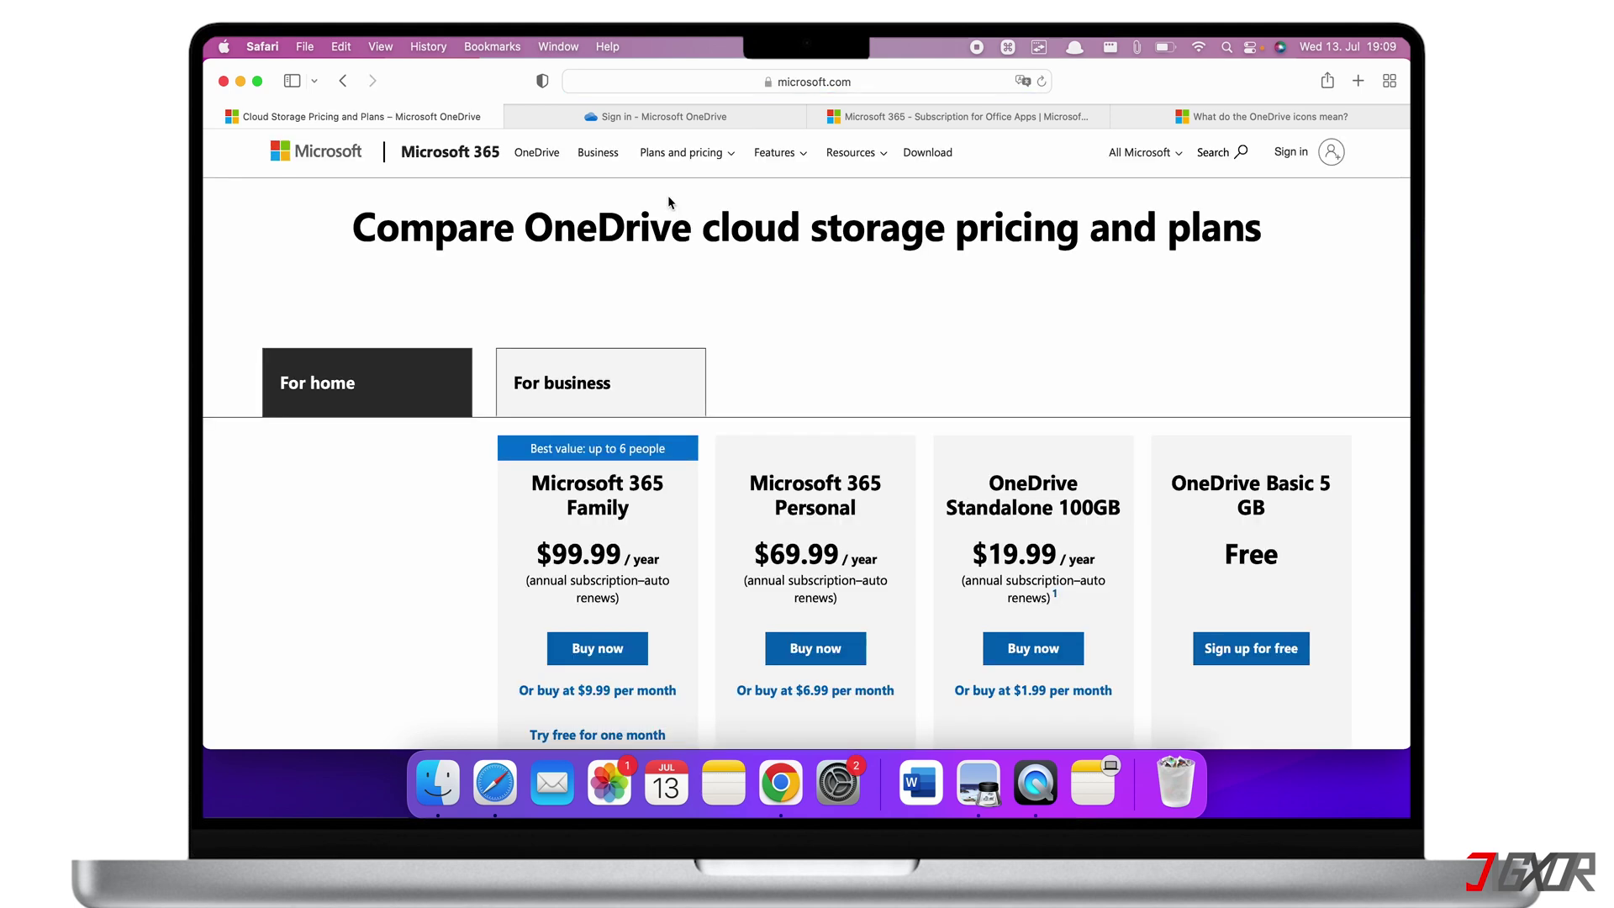
scroll(922, 331, "down", 3)
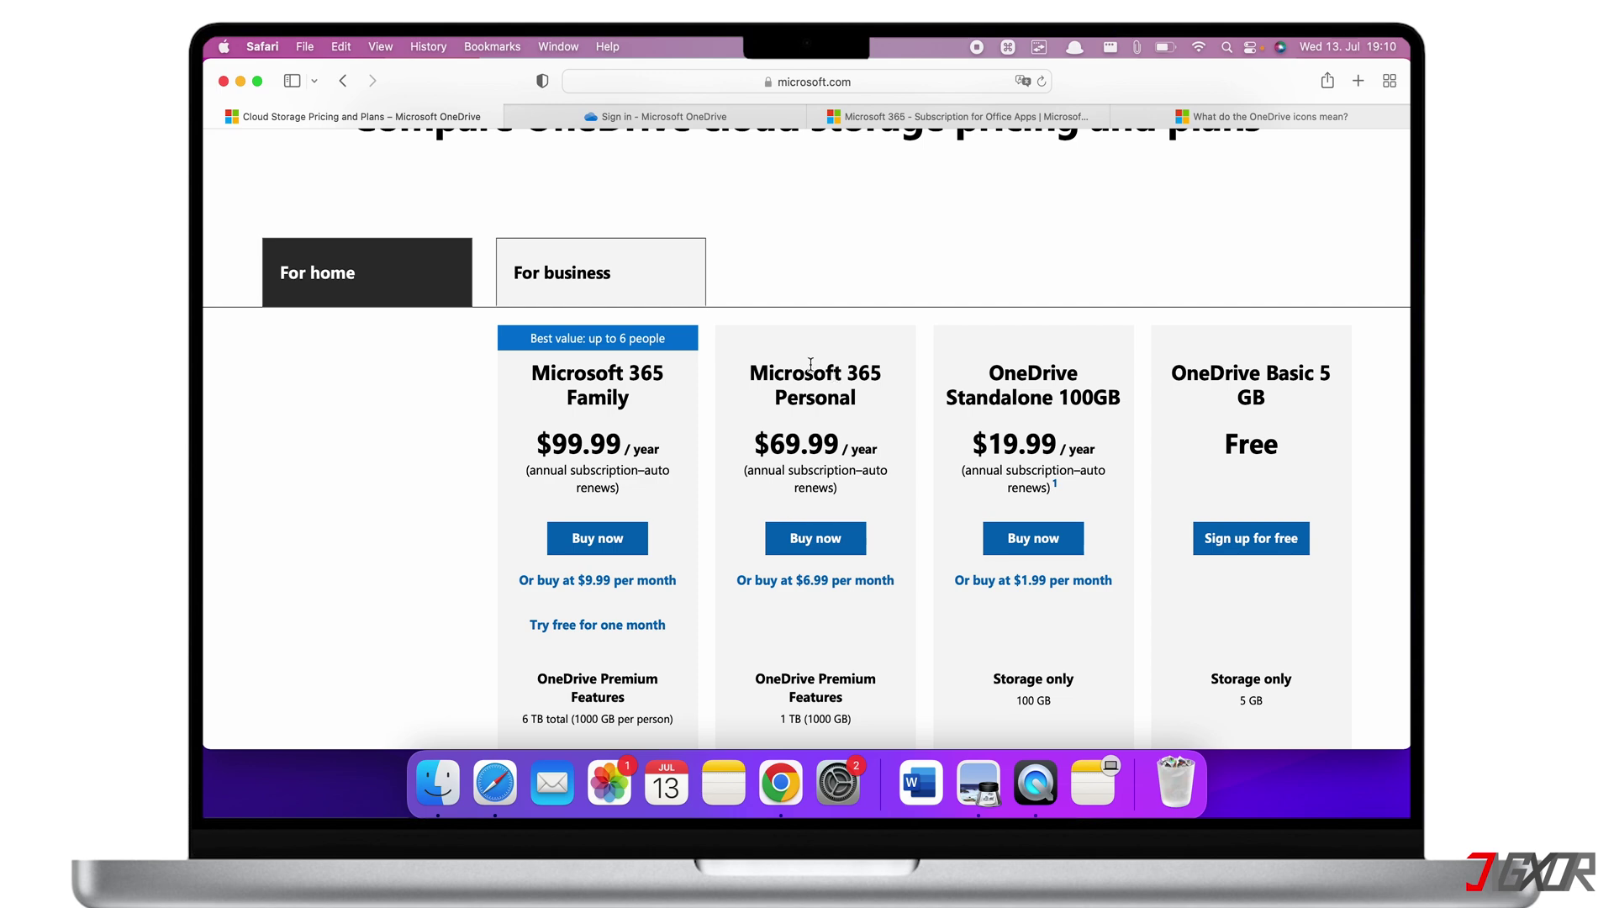
scroll(621, 408, "down", 5)
scroll(621, 408, "down", 1)
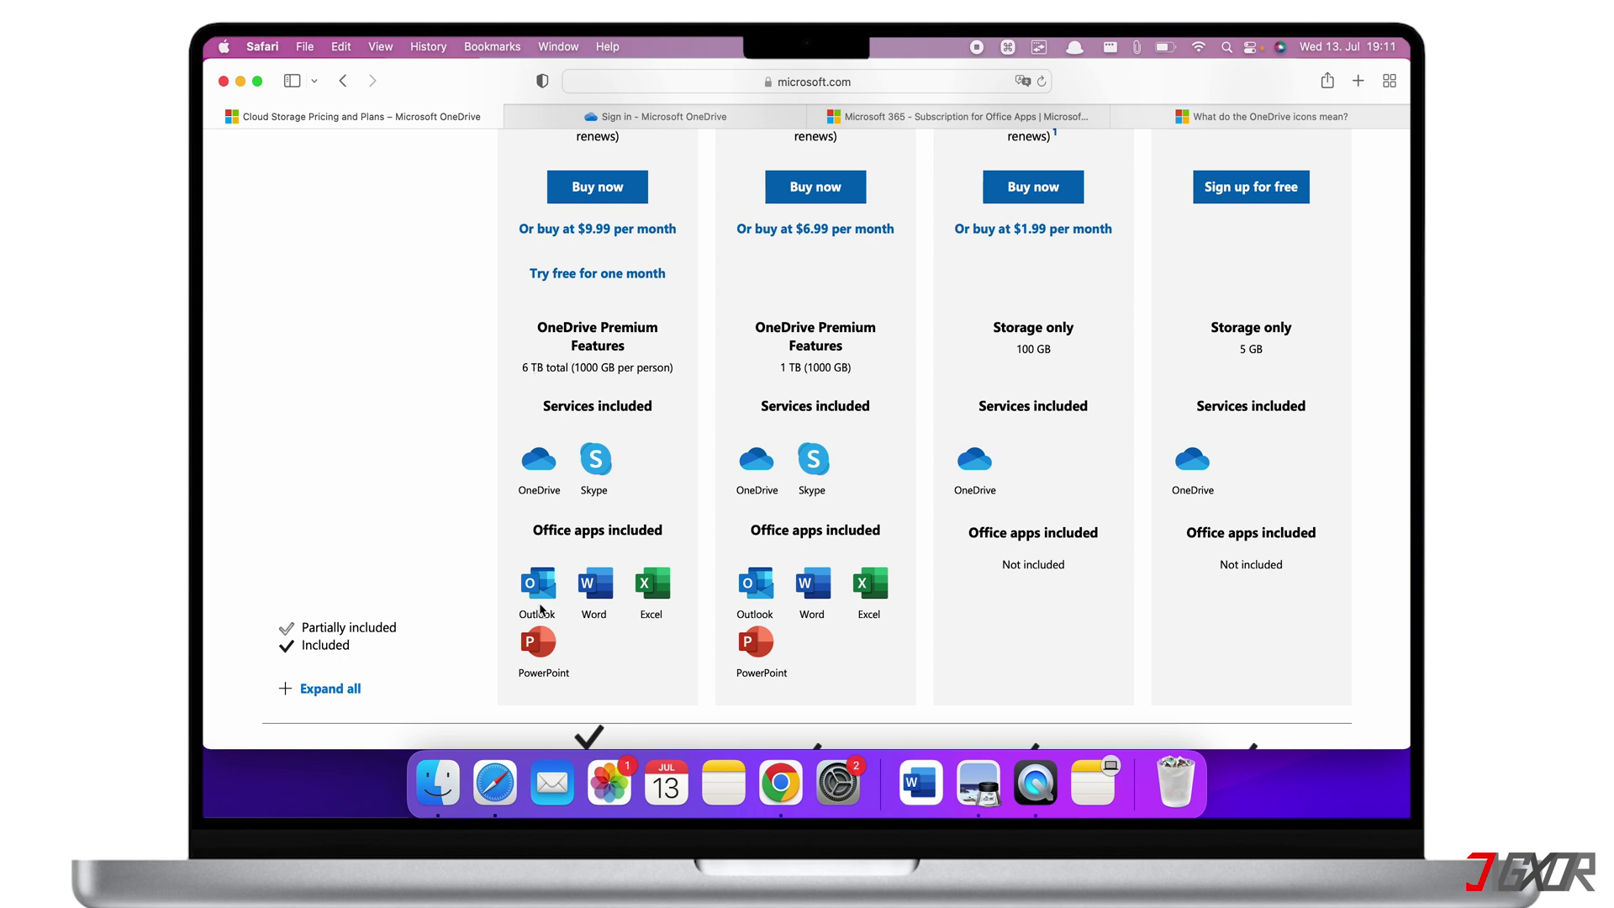
scroll(540, 611, "up", 10)
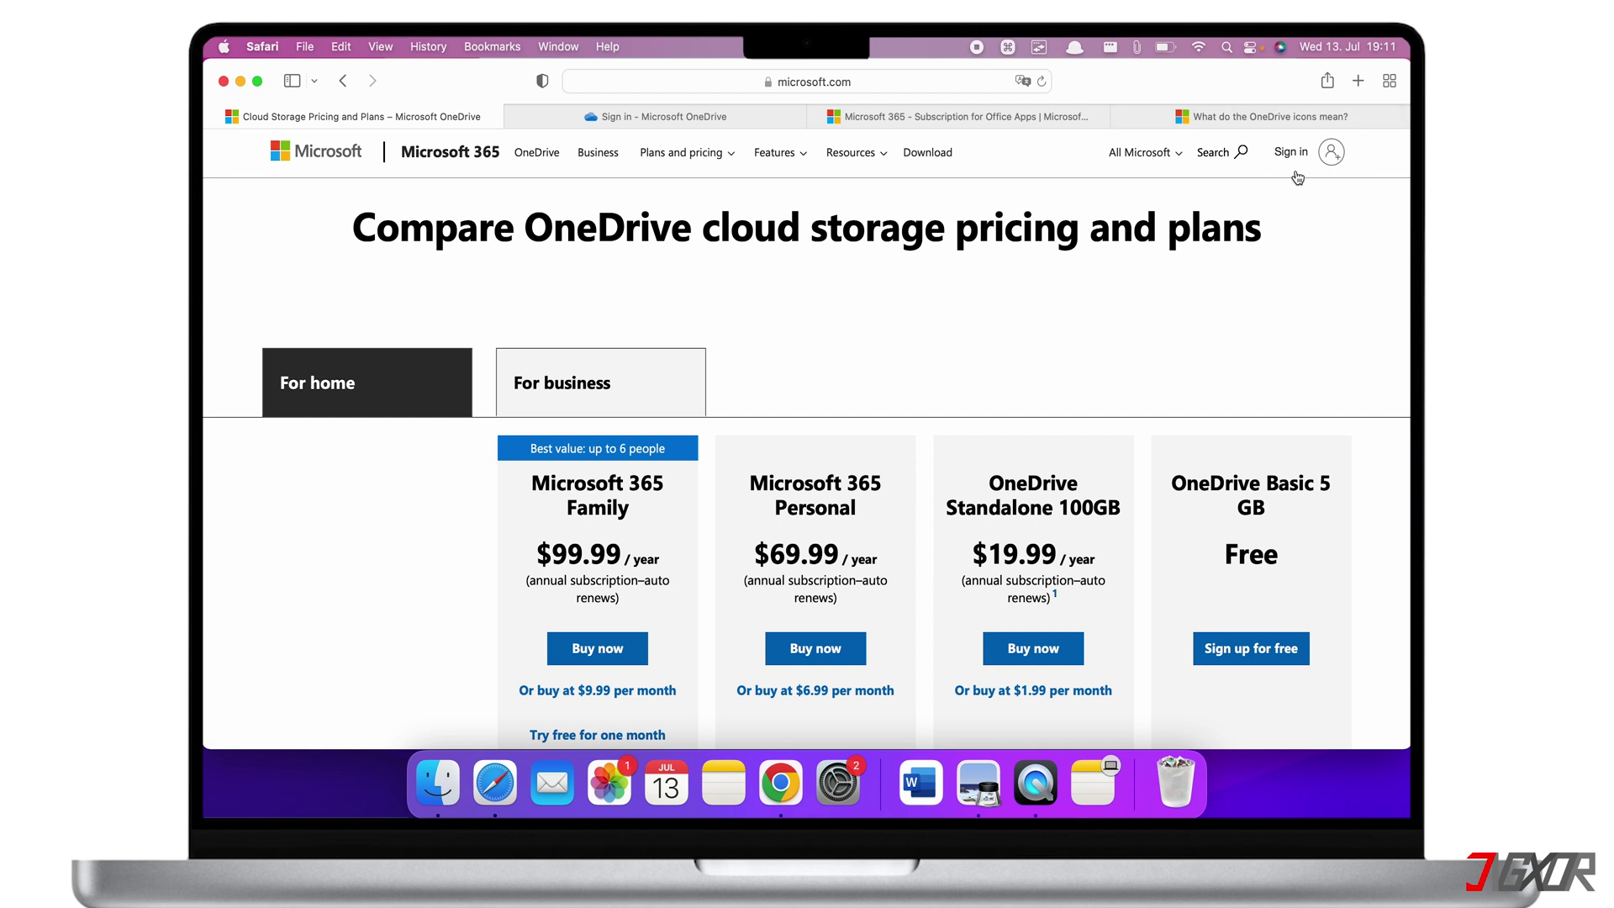
left_click(344, 81)
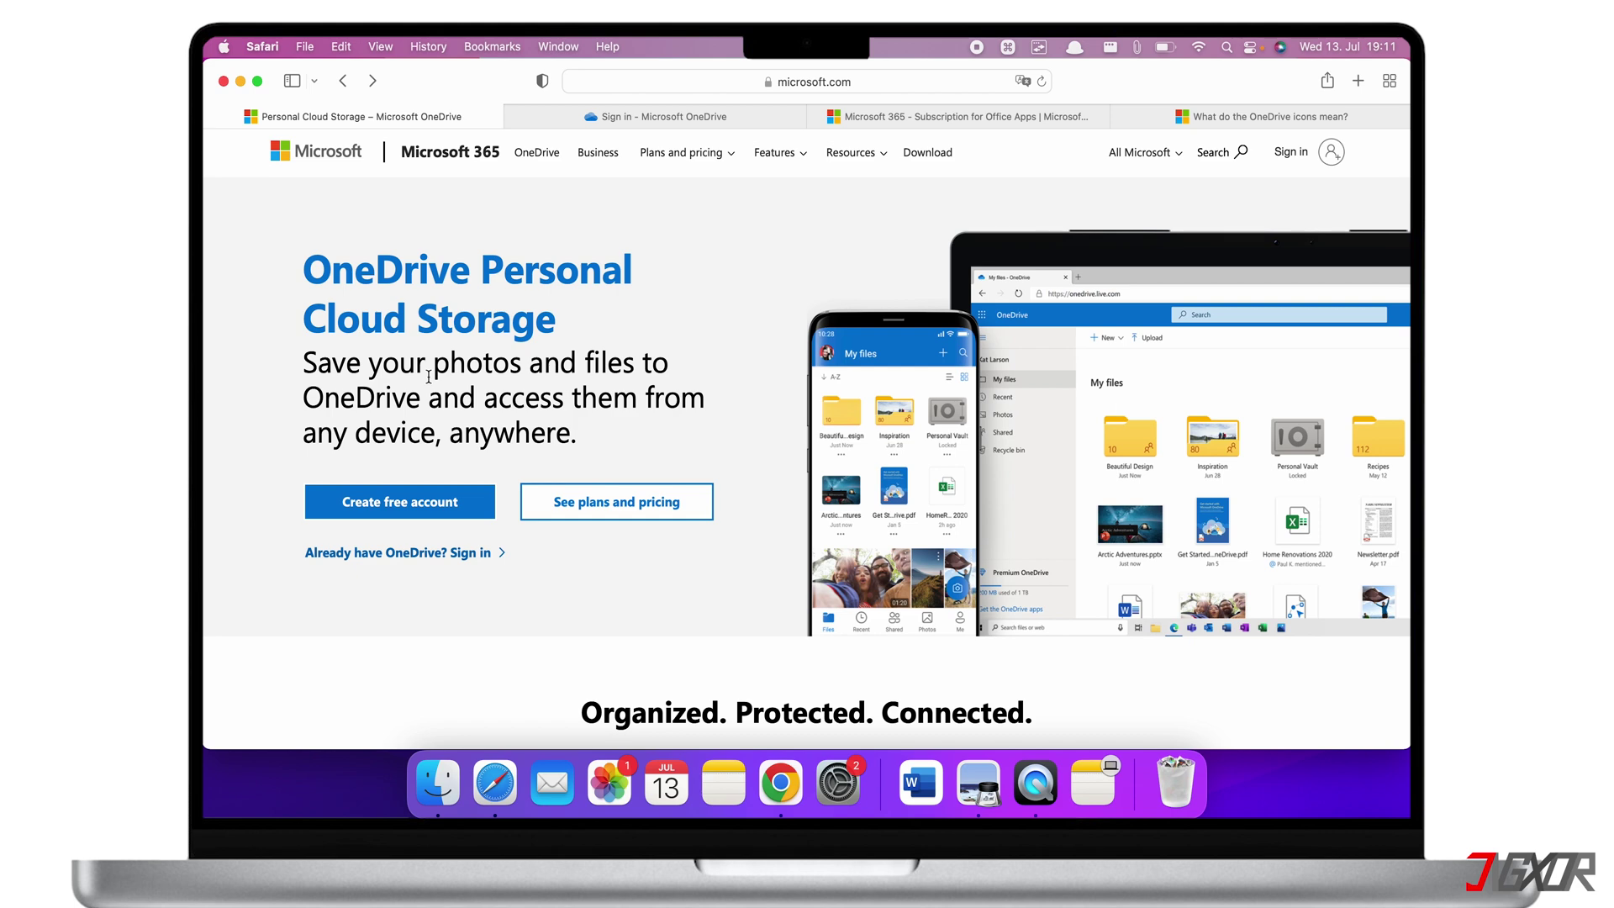
Sign in to OneDrive with the account e-mail and password to reach My files
left_click(370, 497)
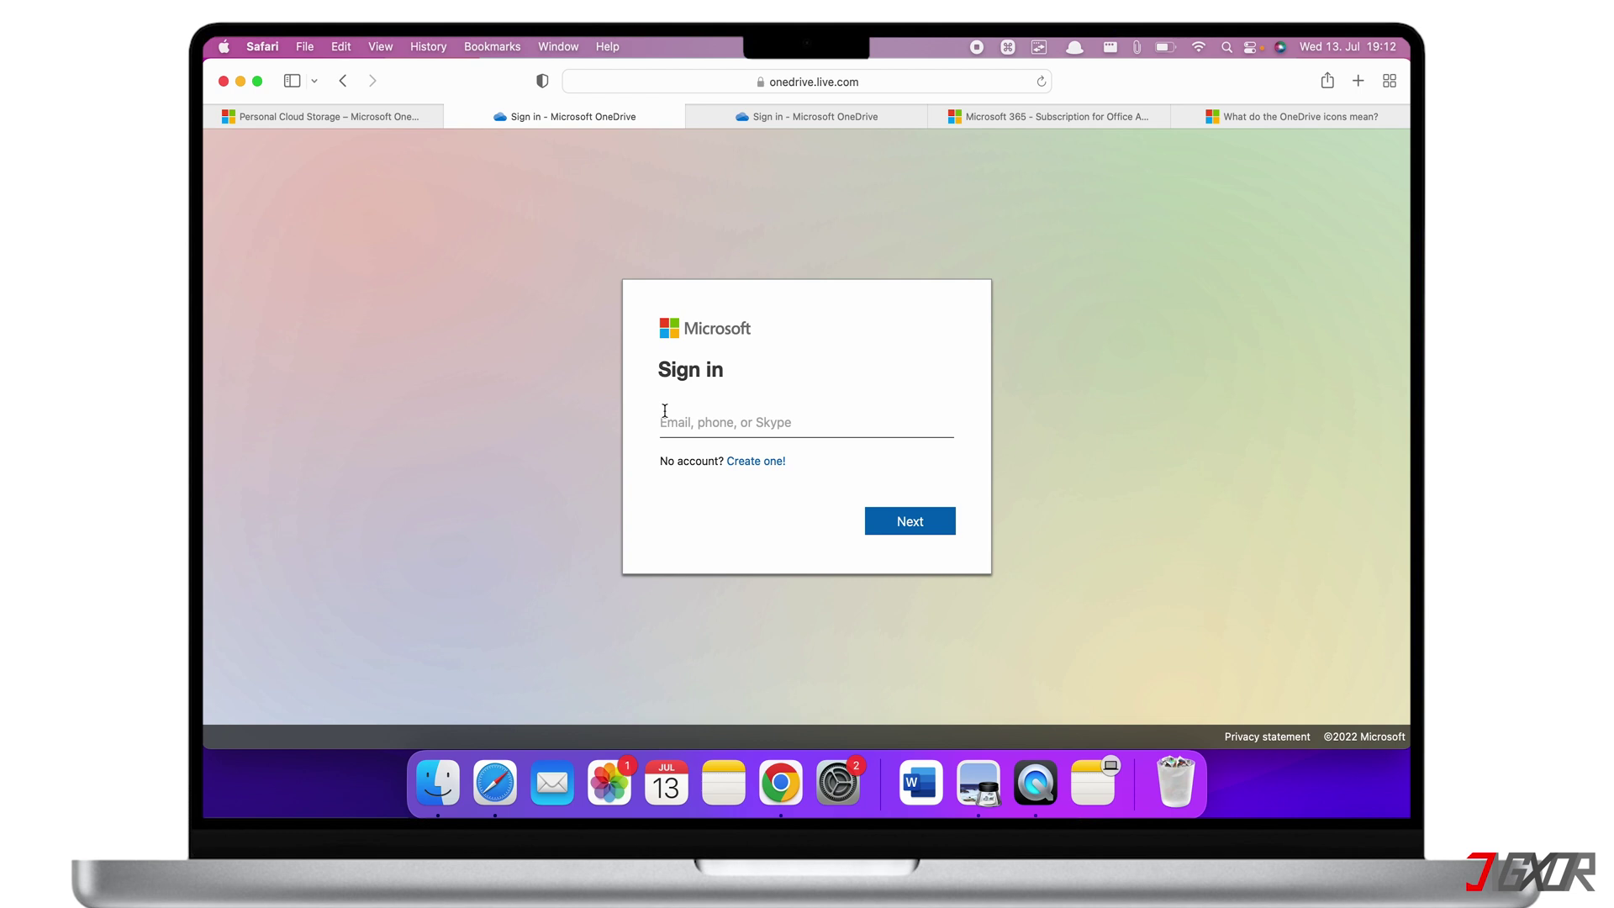
left_click(665, 410)
key("super+v")
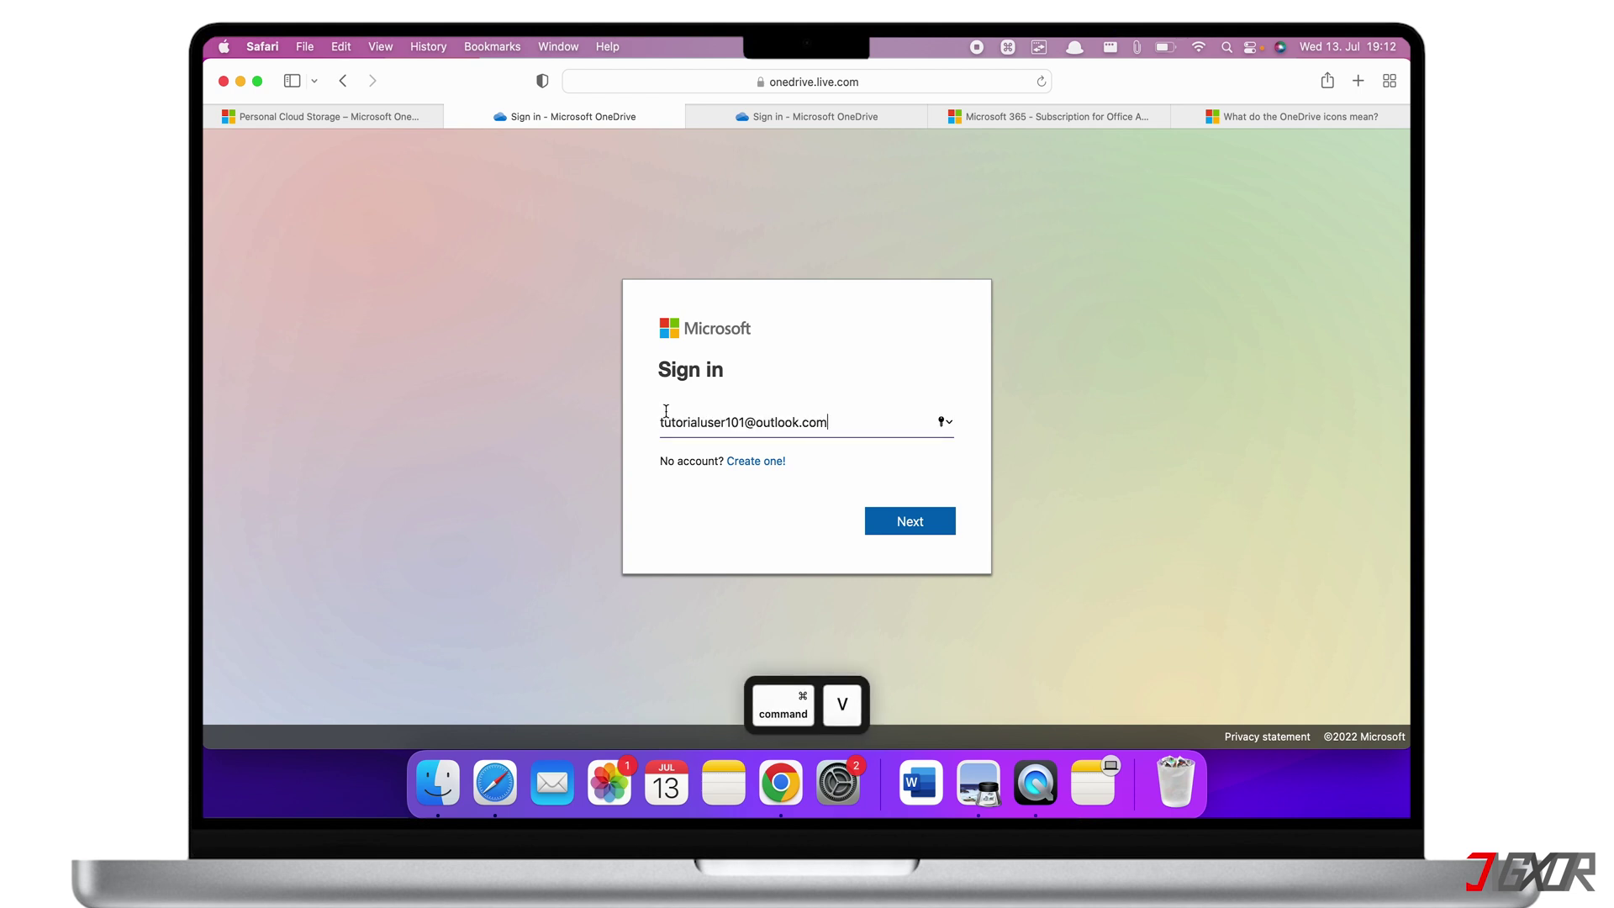
left_click(893, 516)
key("super+v")
key("Return")
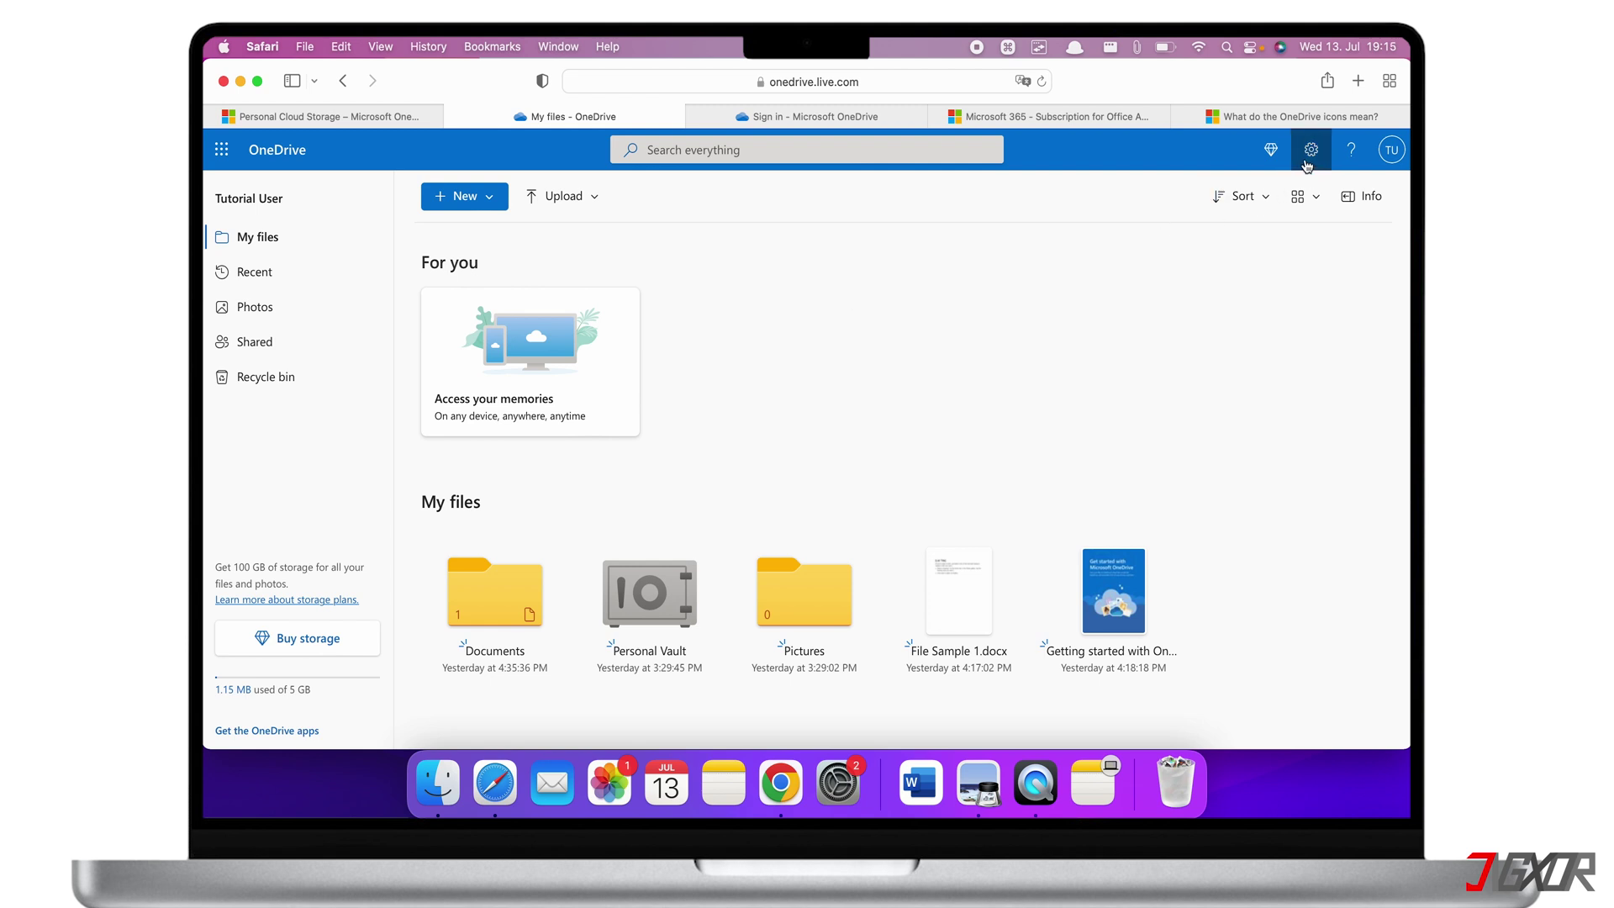
left_click(1306, 160)
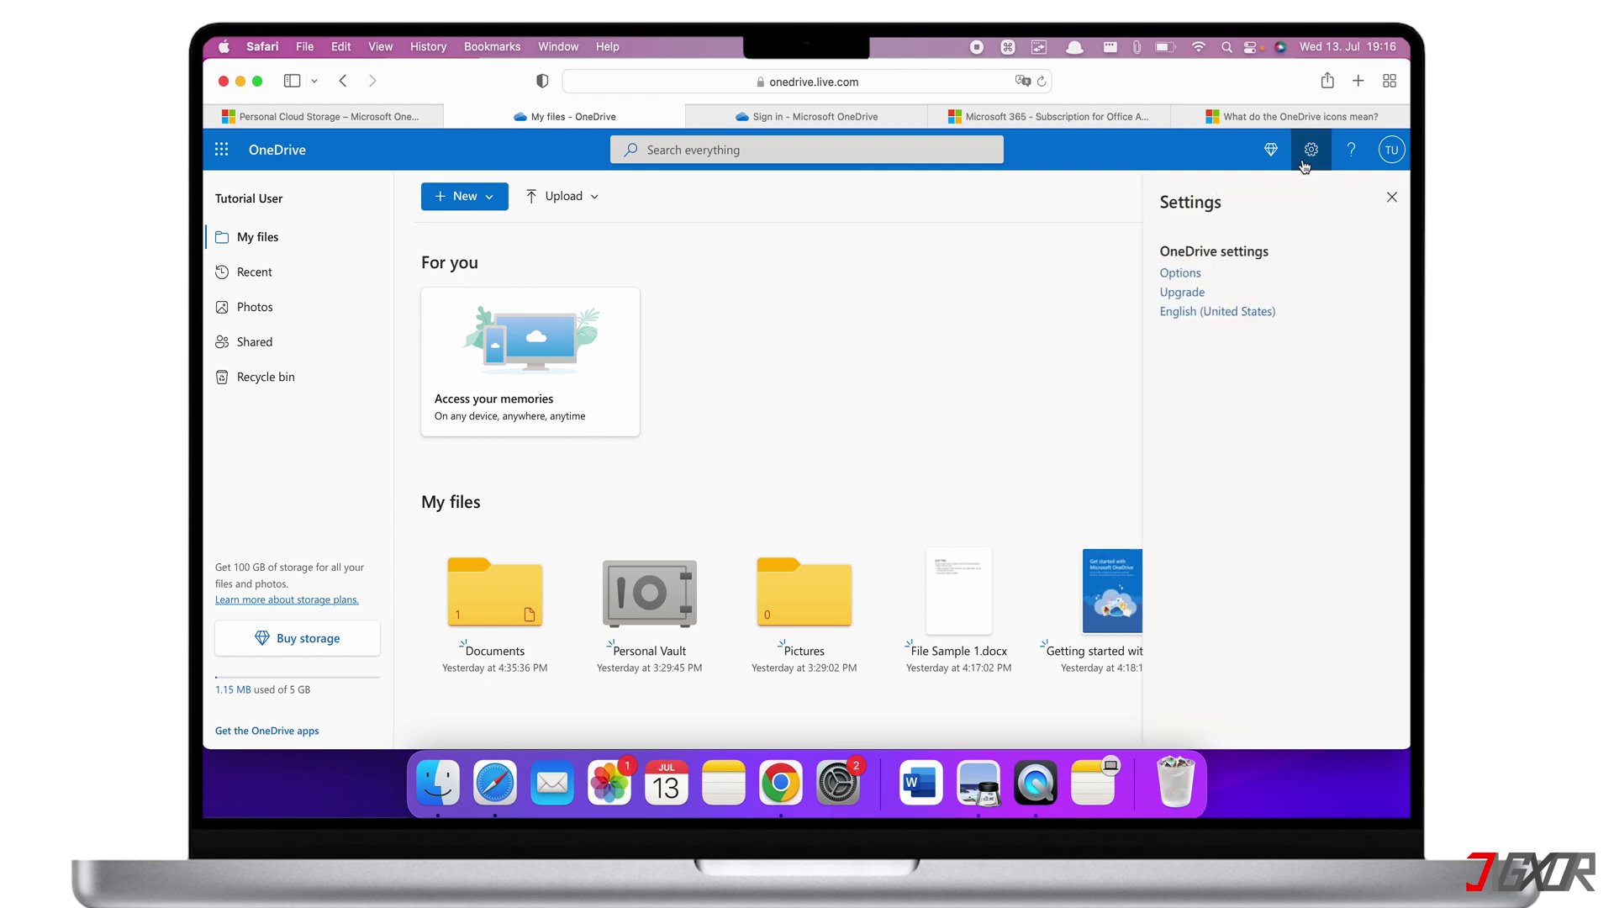
left_click(1182, 273)
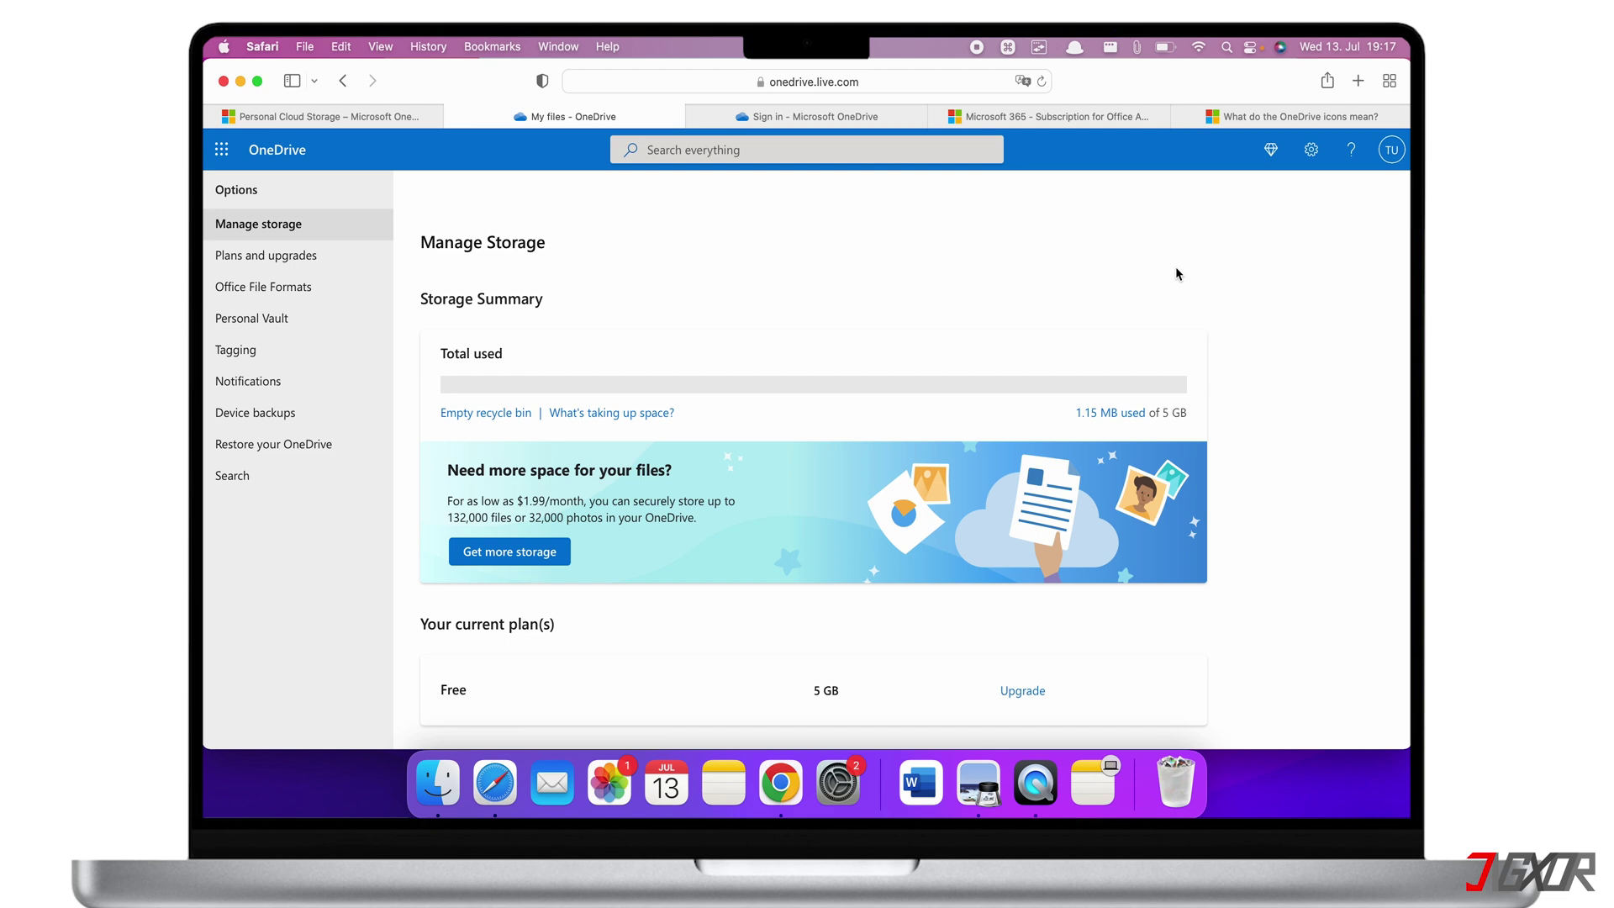
scroll(732, 391, "down", 4)
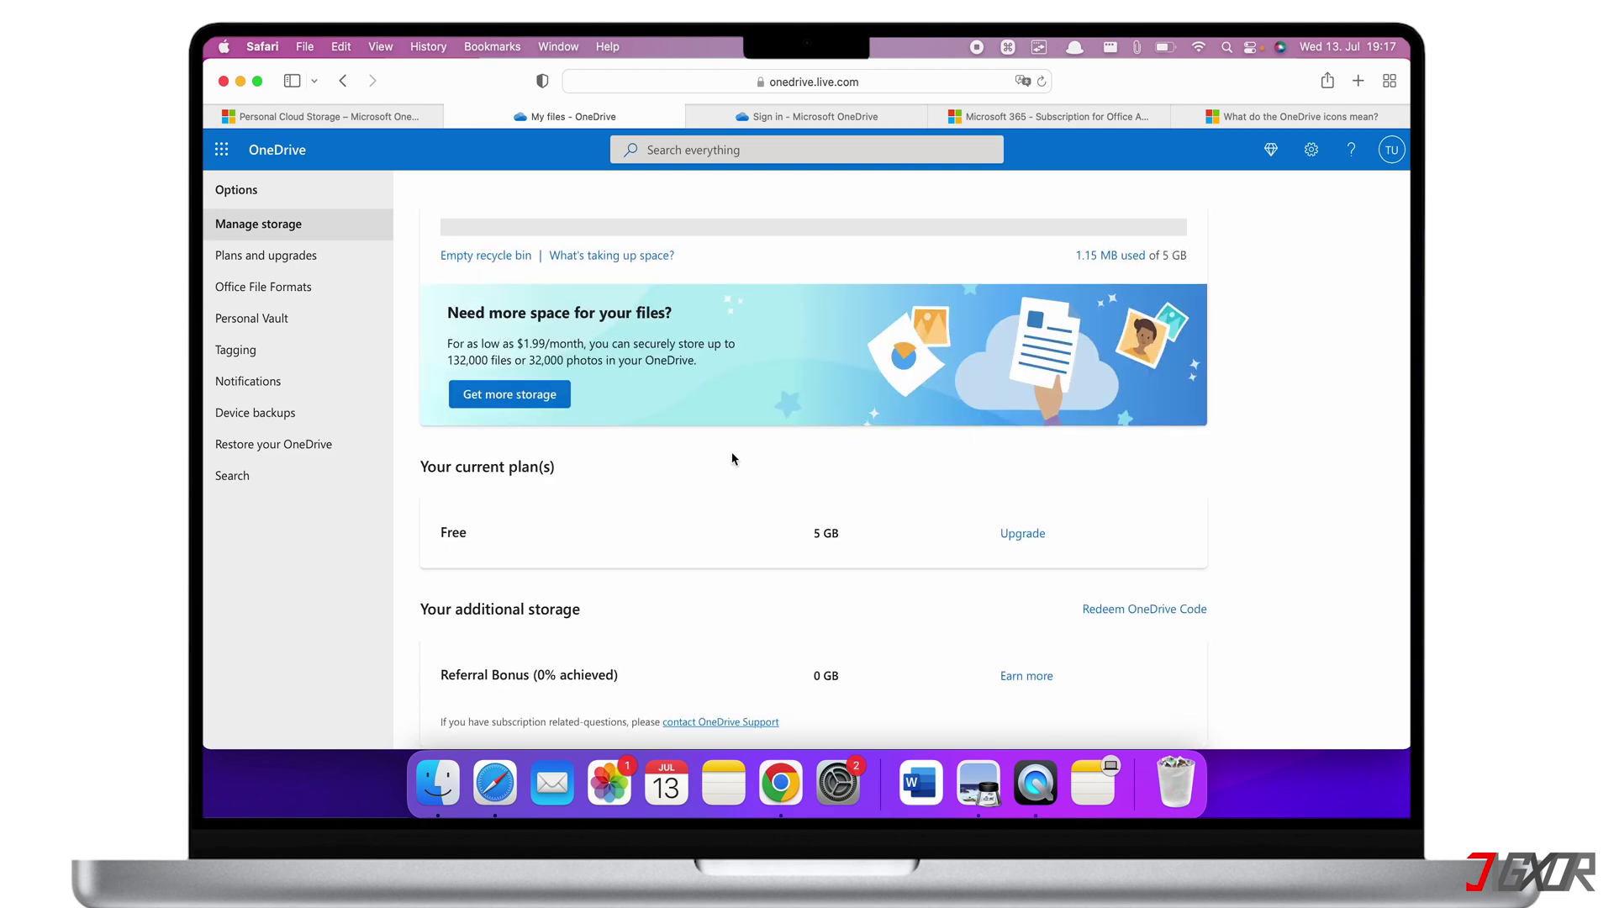
left_click(1129, 618)
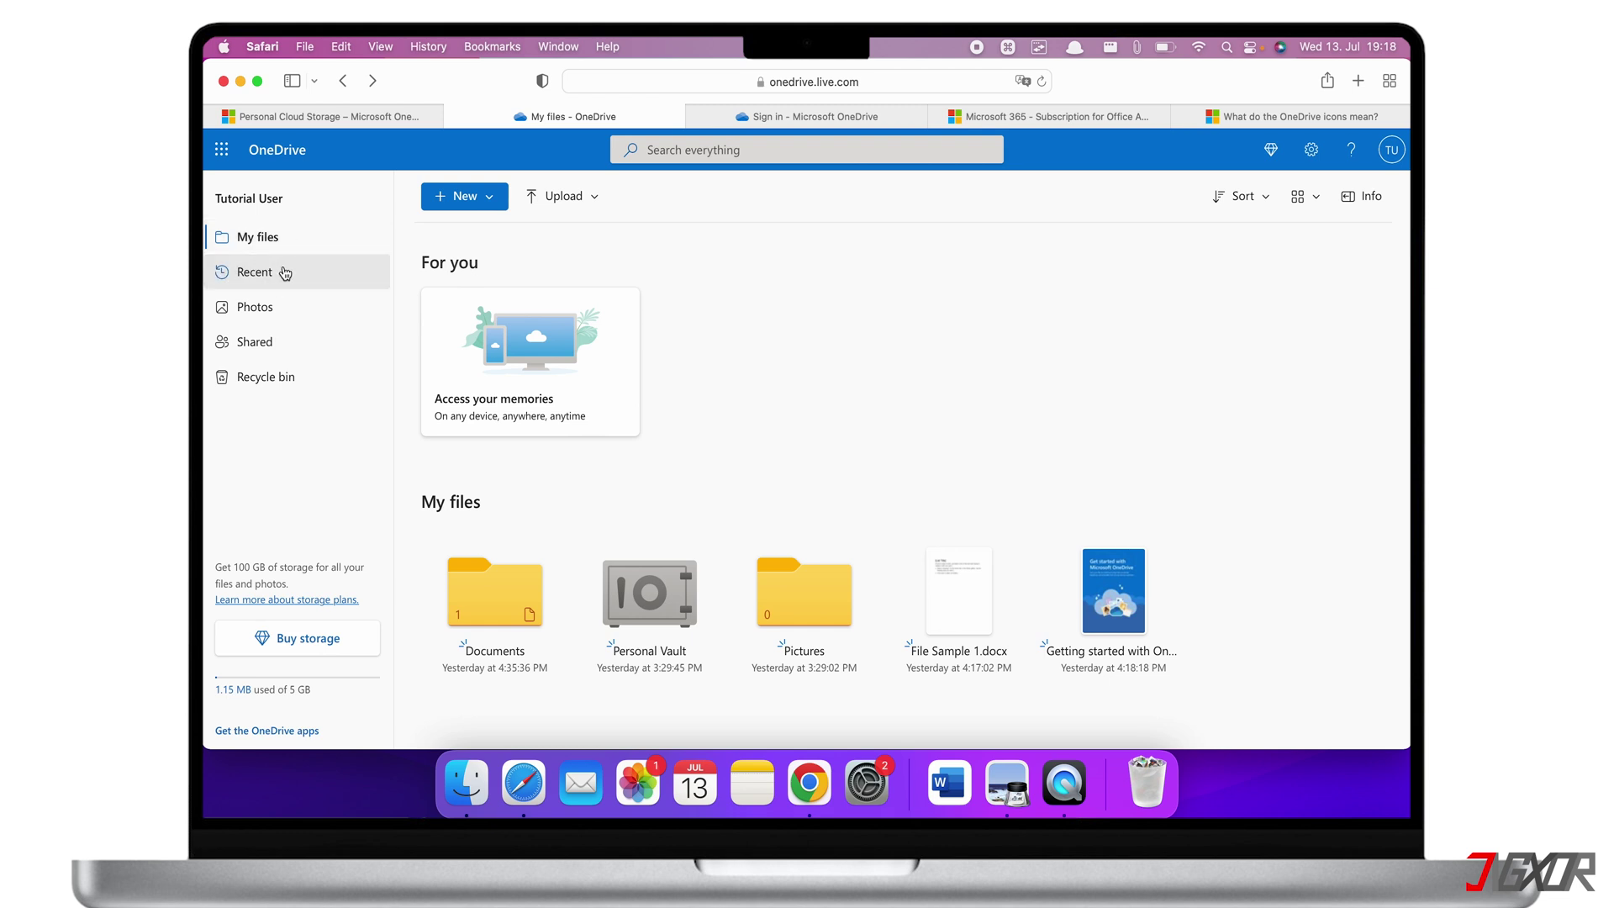
left_click(285, 273)
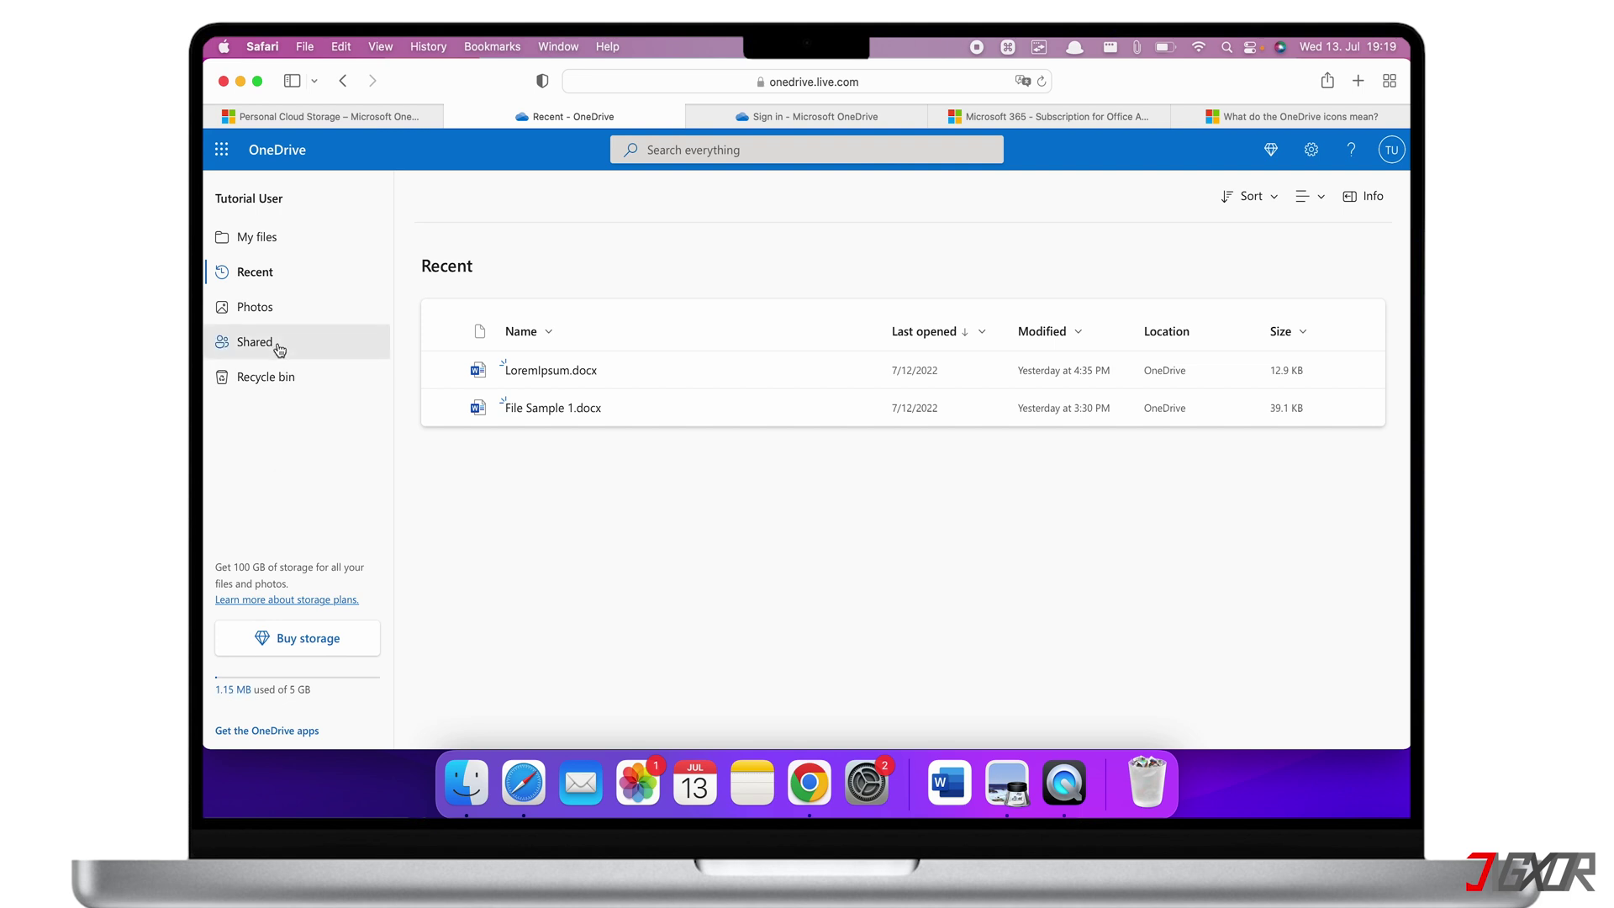
left_click(254, 239)
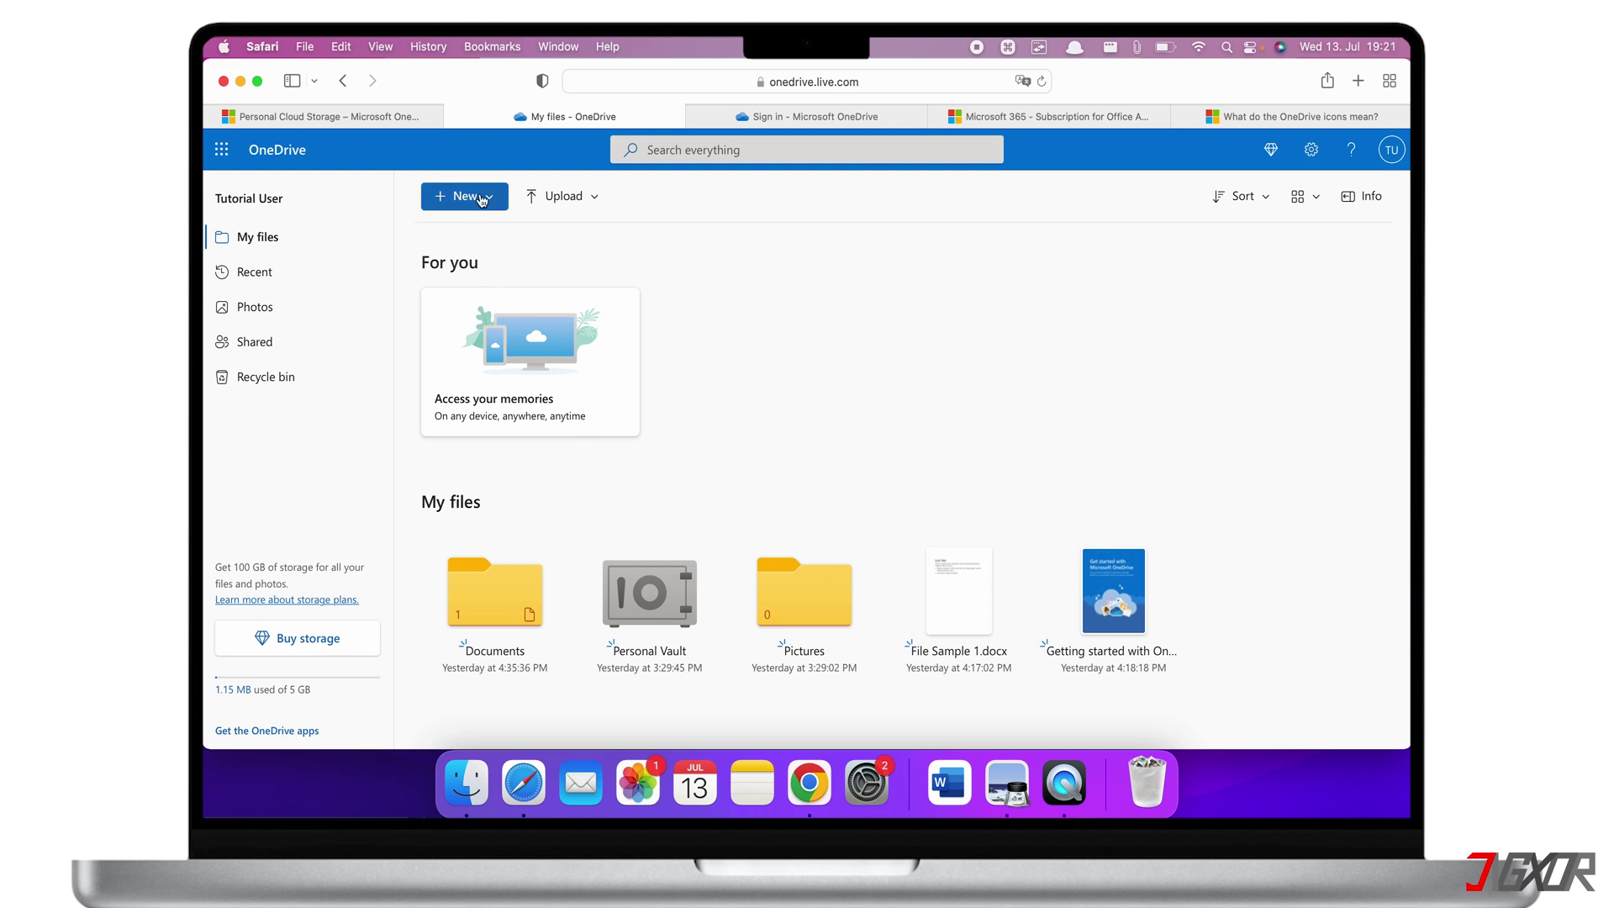
Create a new Word document containing 'Hello Word' and return to the My files list
left_click(470, 198)
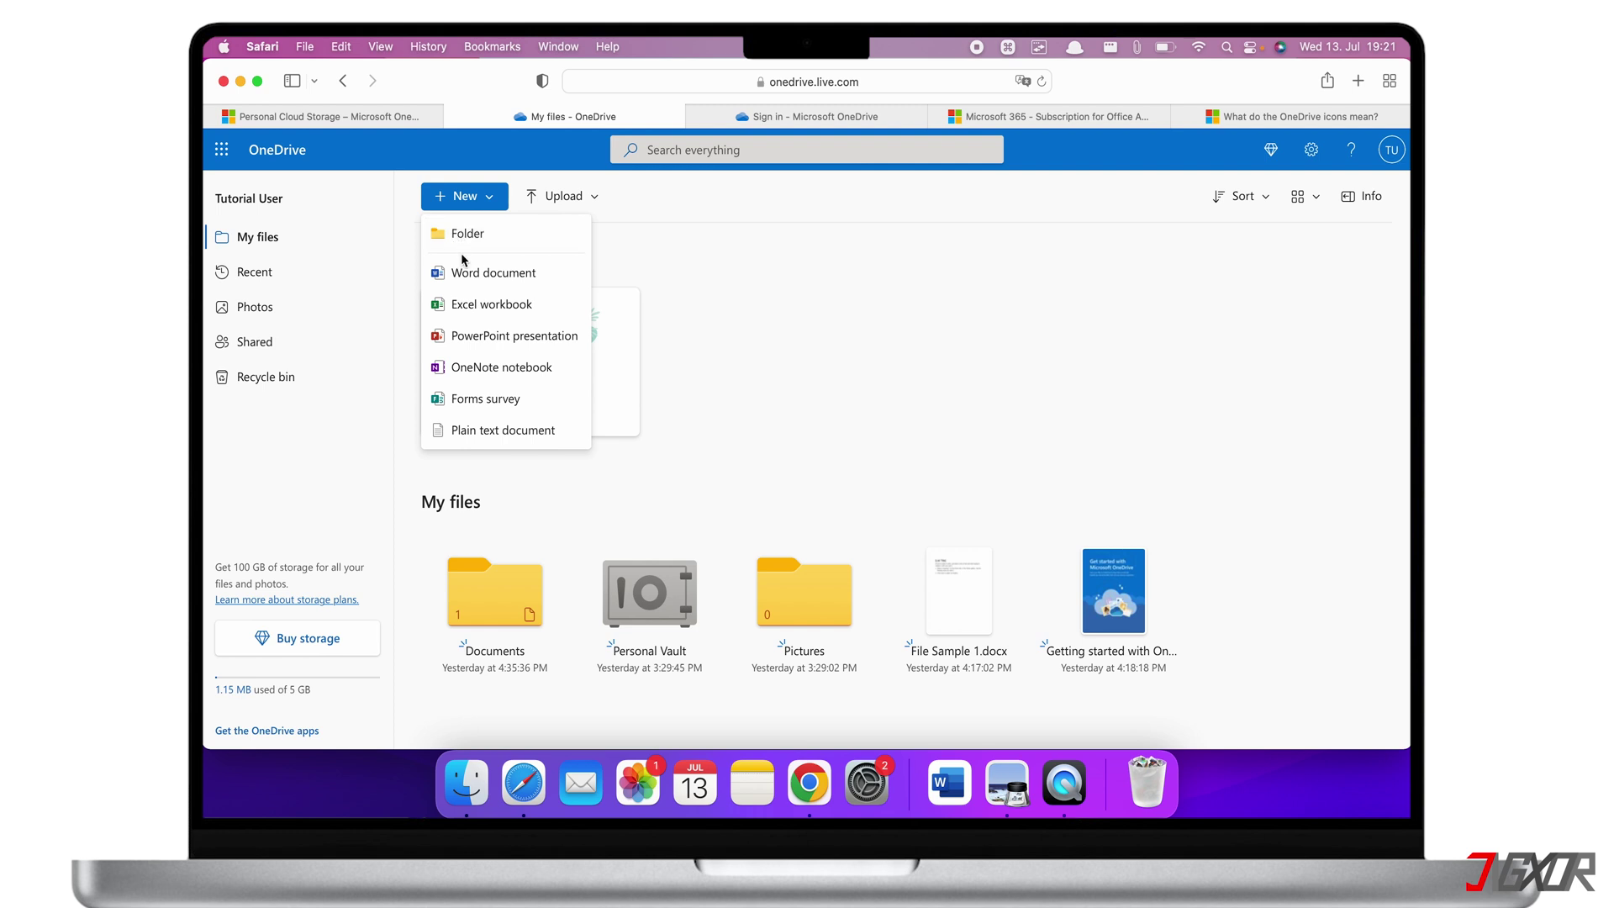
left_click(463, 274)
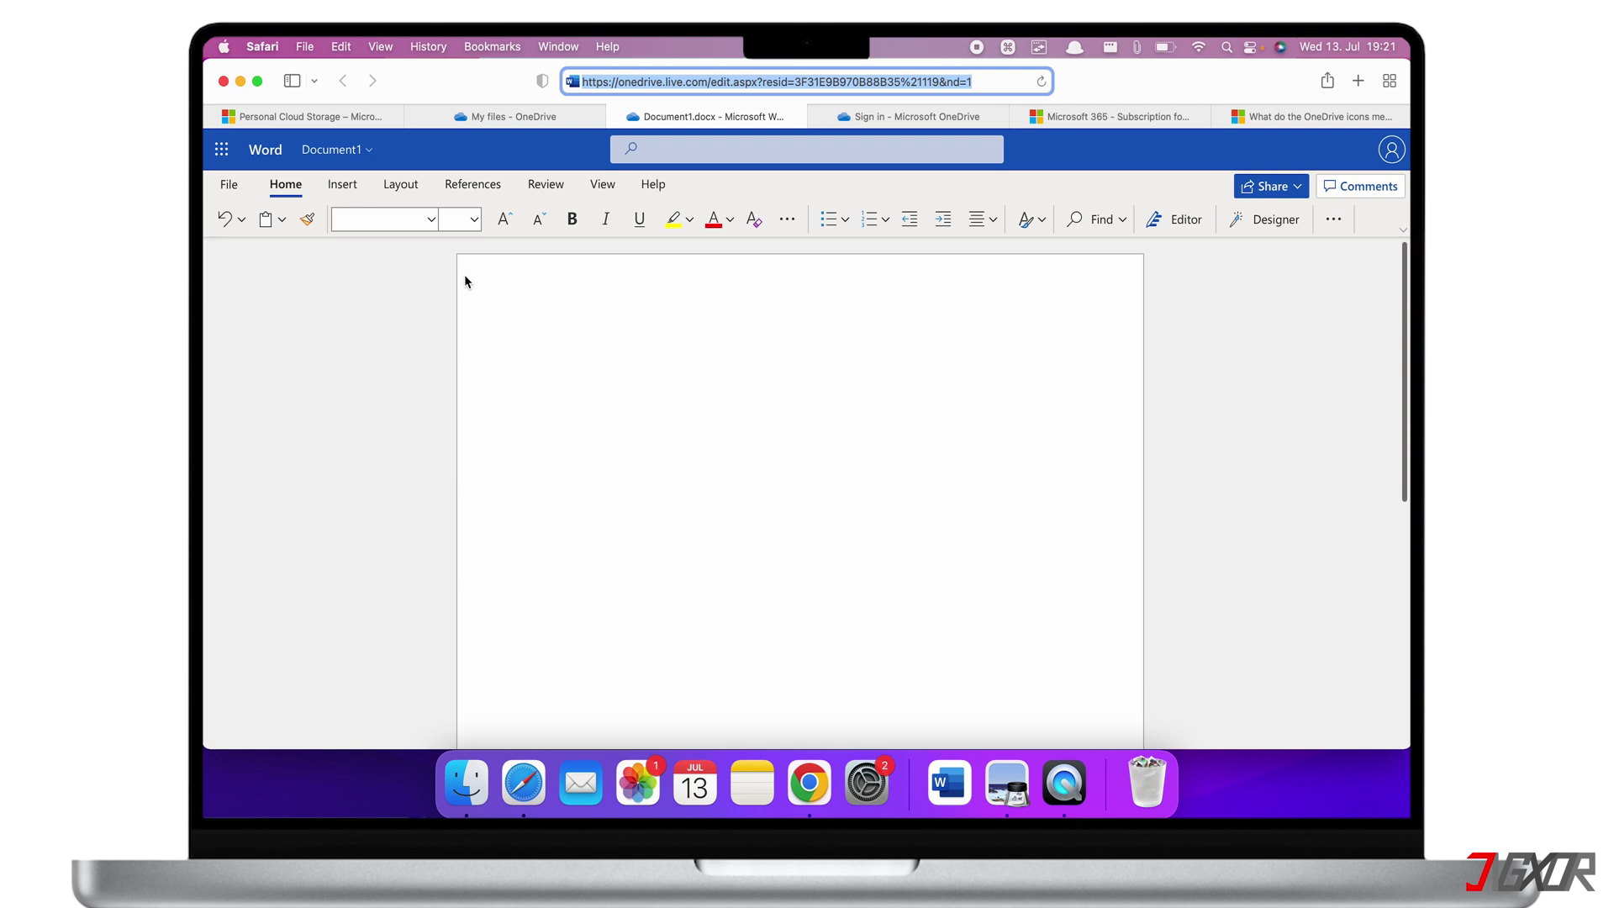
left_click(508, 317)
type("He")
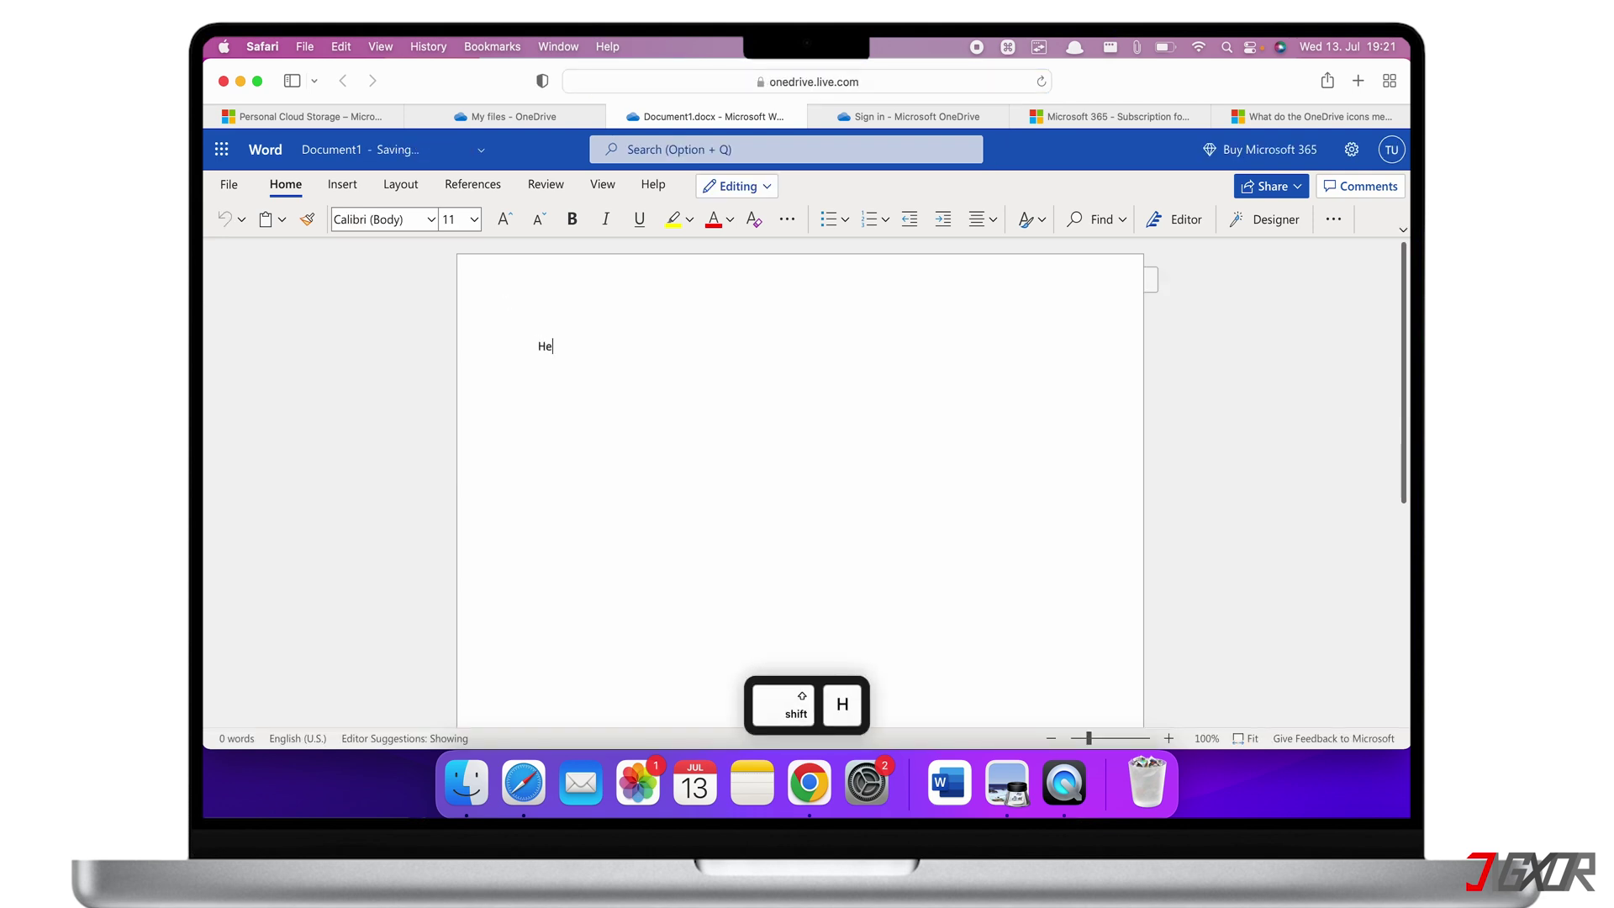
type("llo Word")
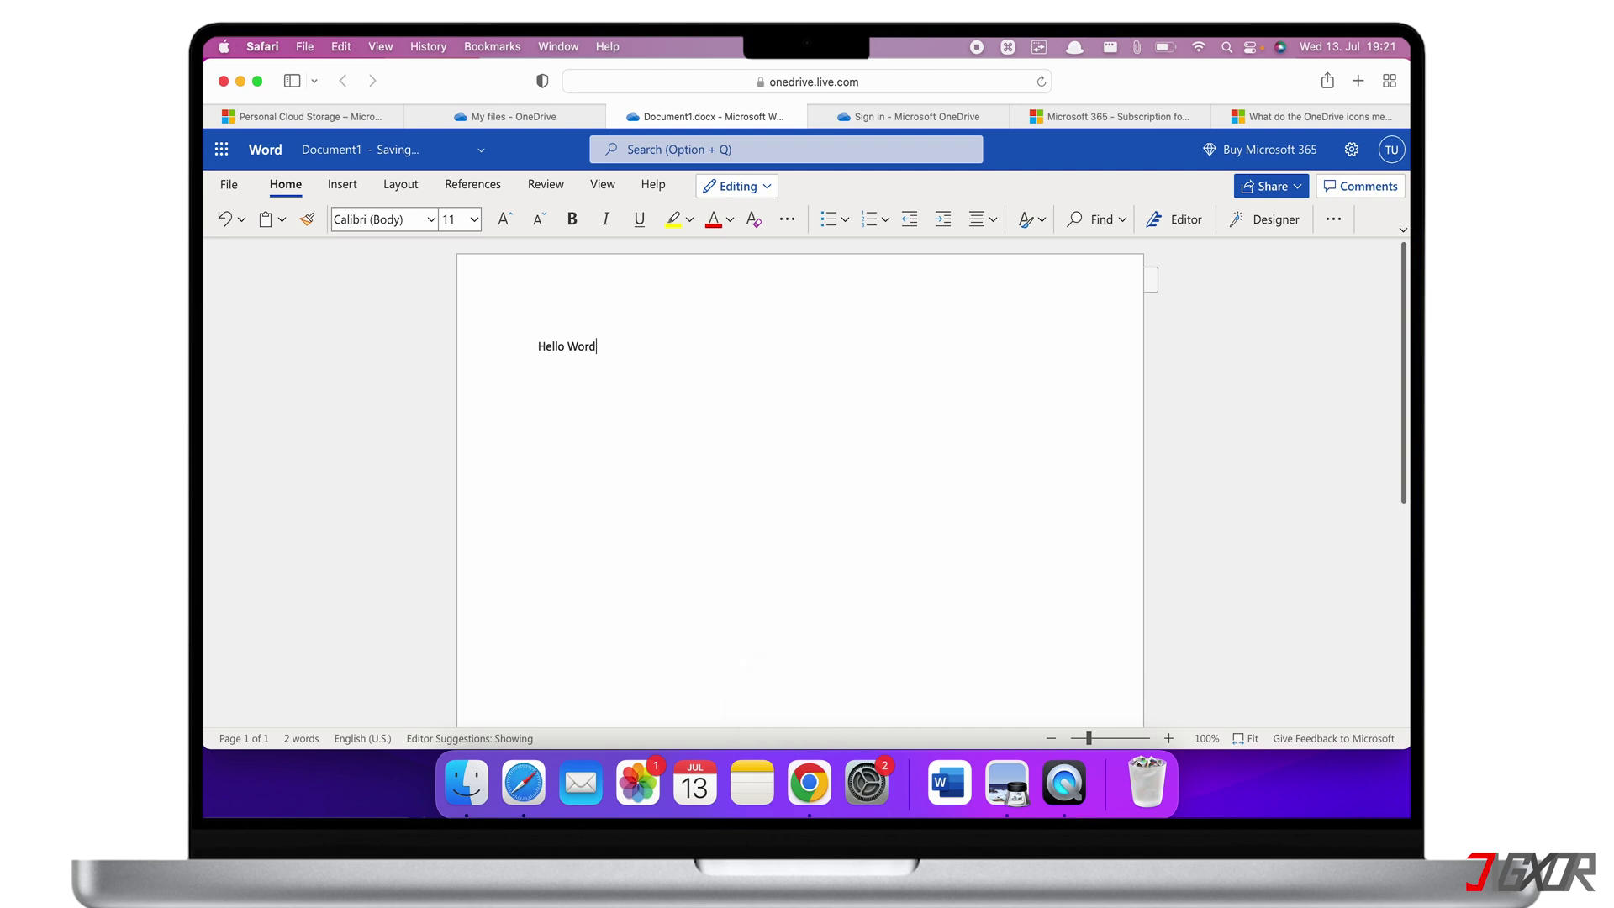
left_click(492, 119)
left_click(579, 195)
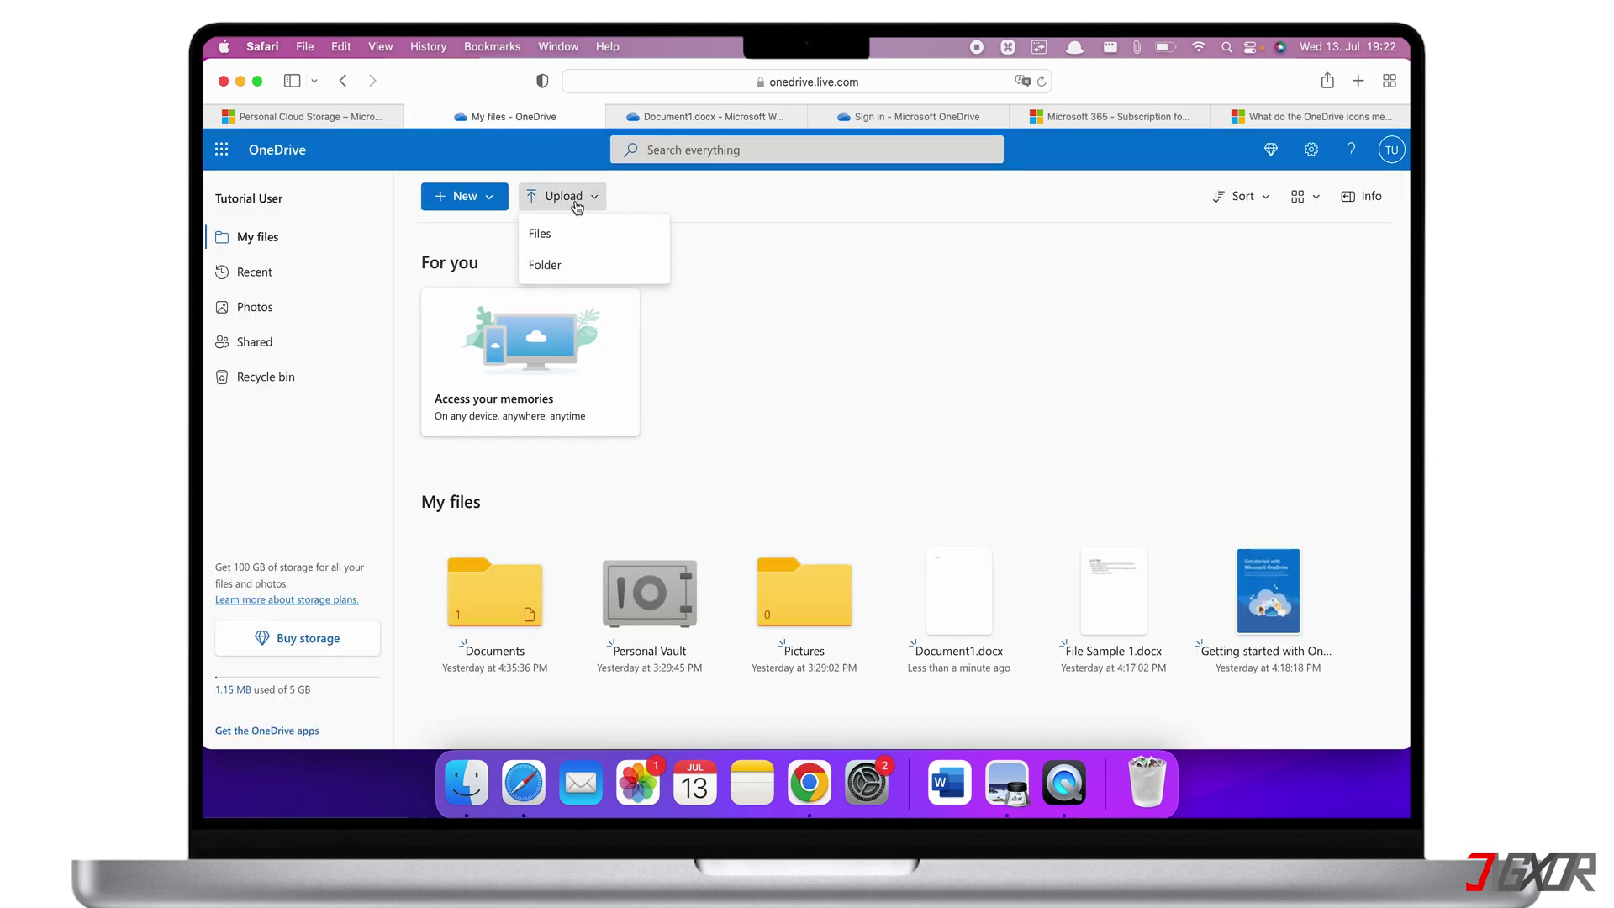
Cancel a folder upload, look over the Sort options, and switch My files to List view
left_click(552, 264)
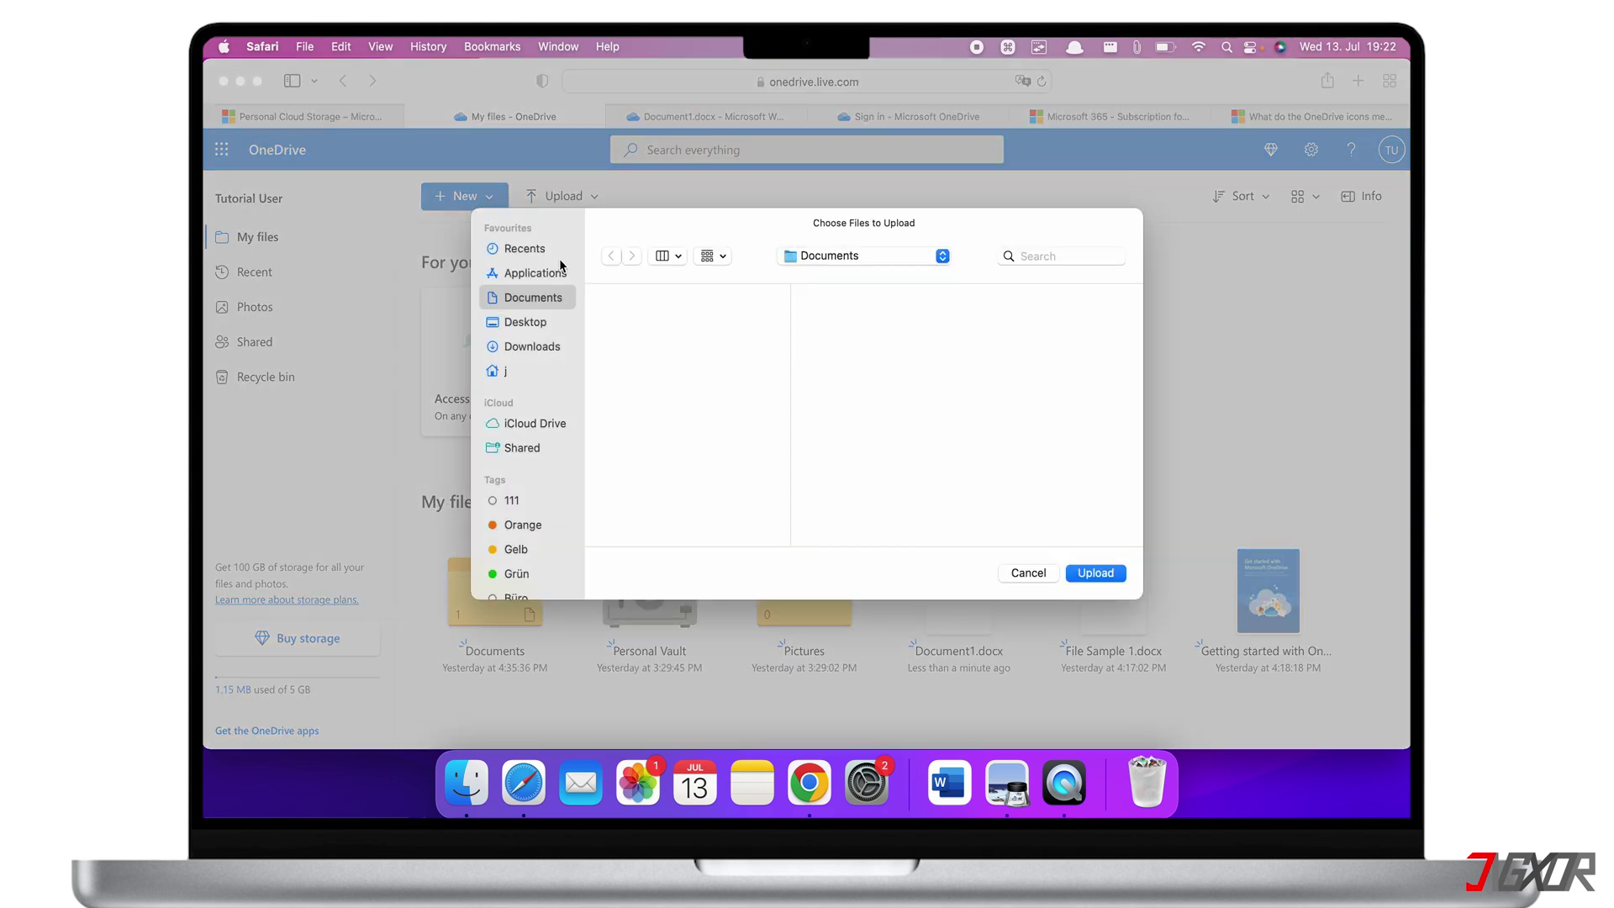
left_click(1024, 574)
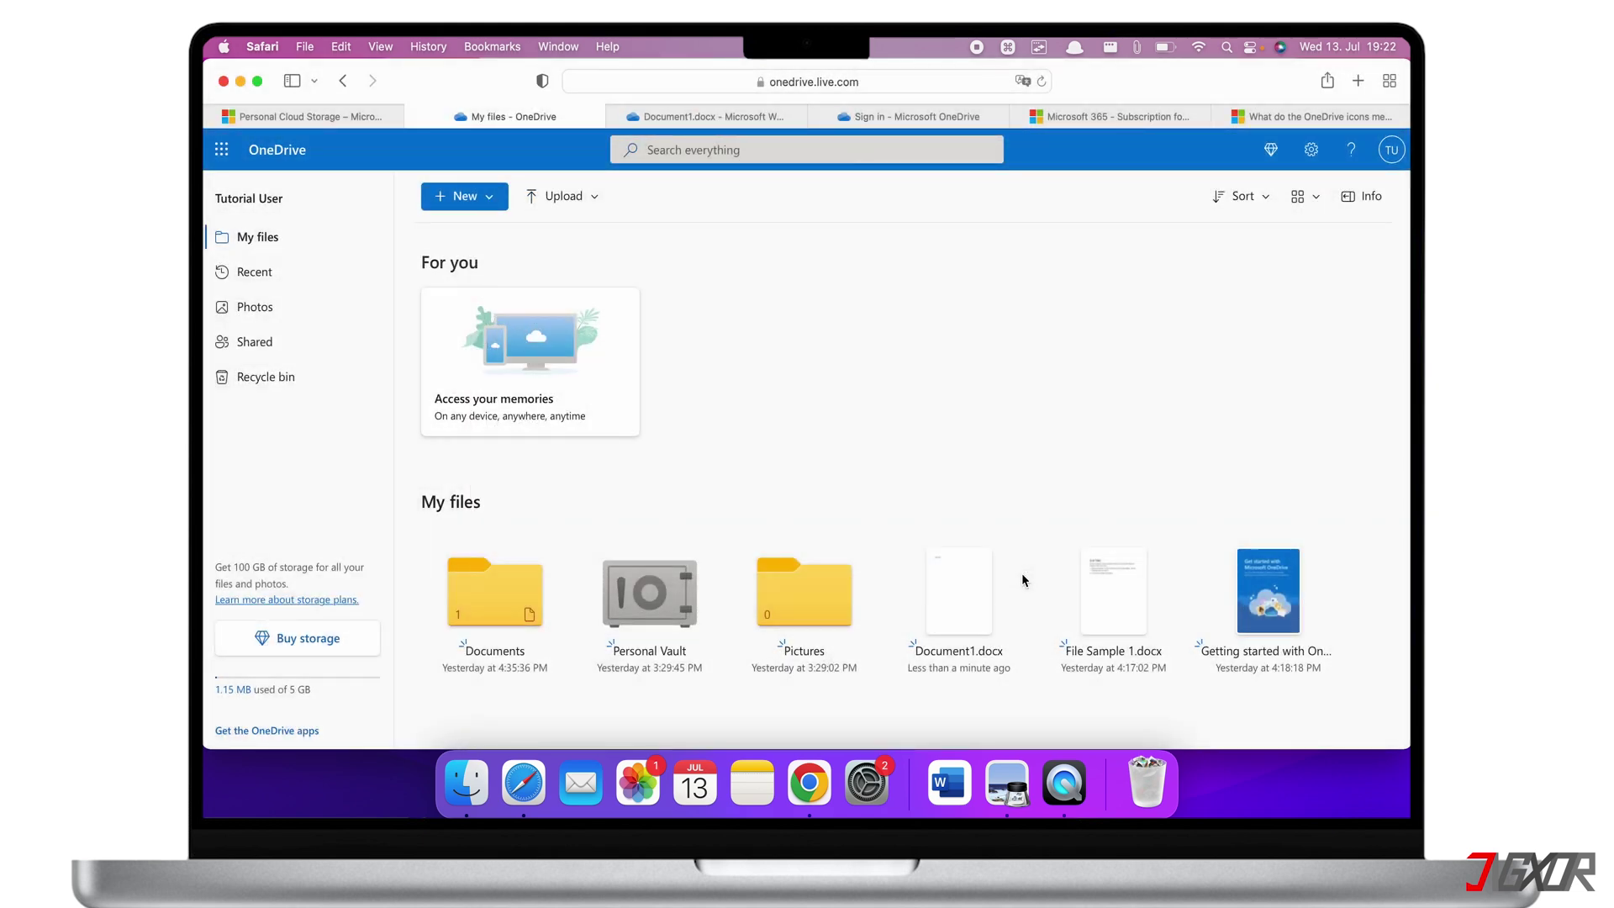
left_click(1245, 202)
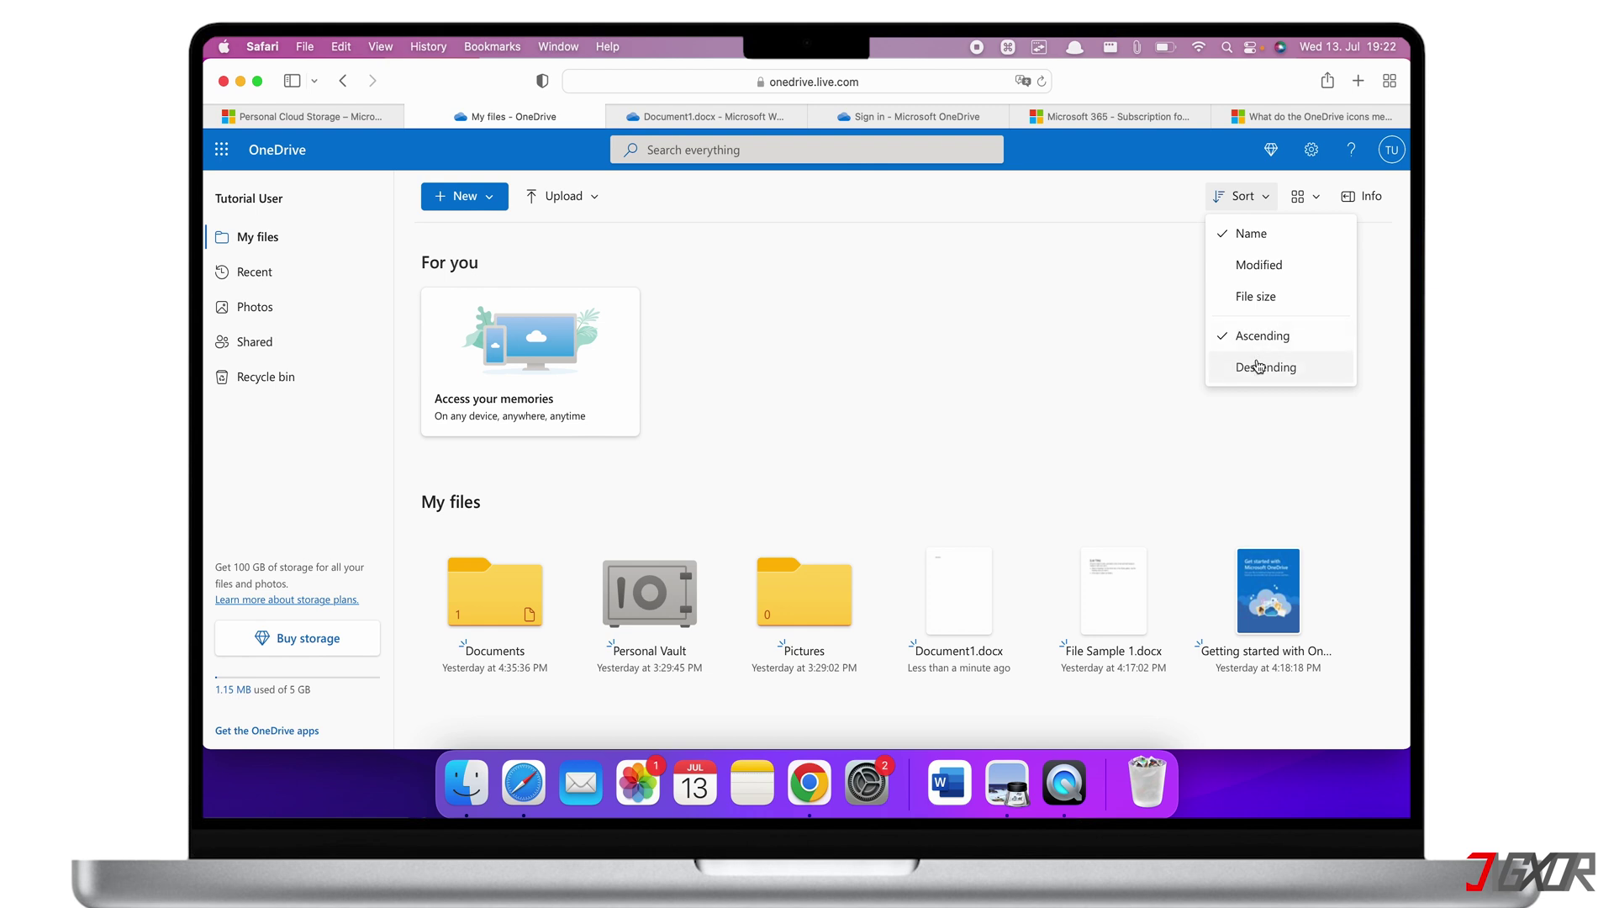
left_click(1298, 206)
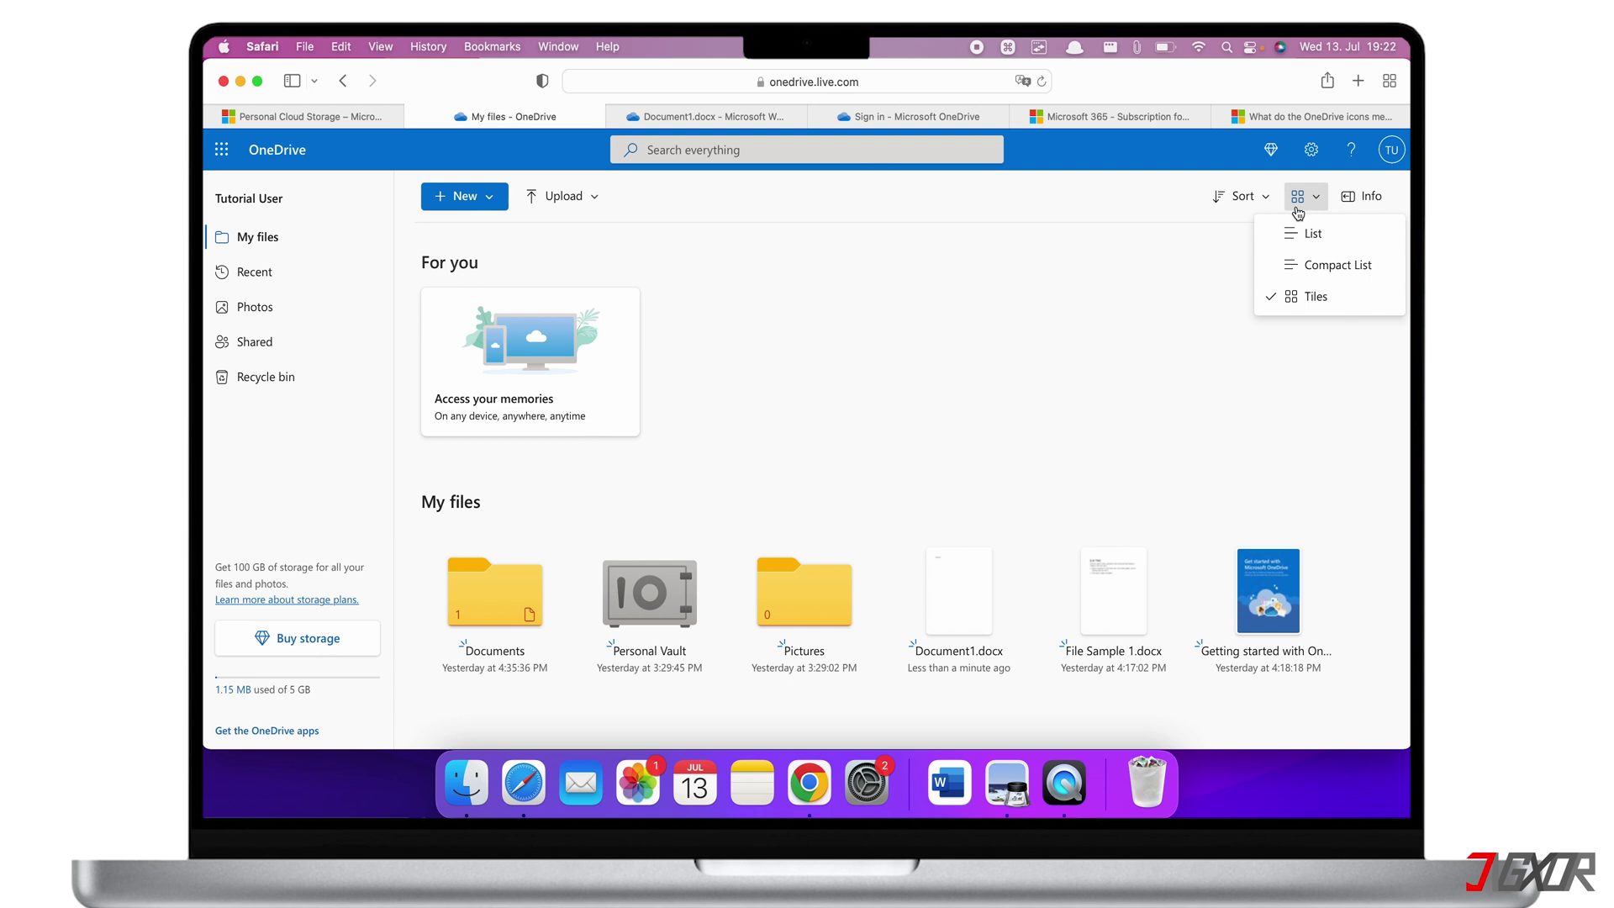
left_click(1306, 232)
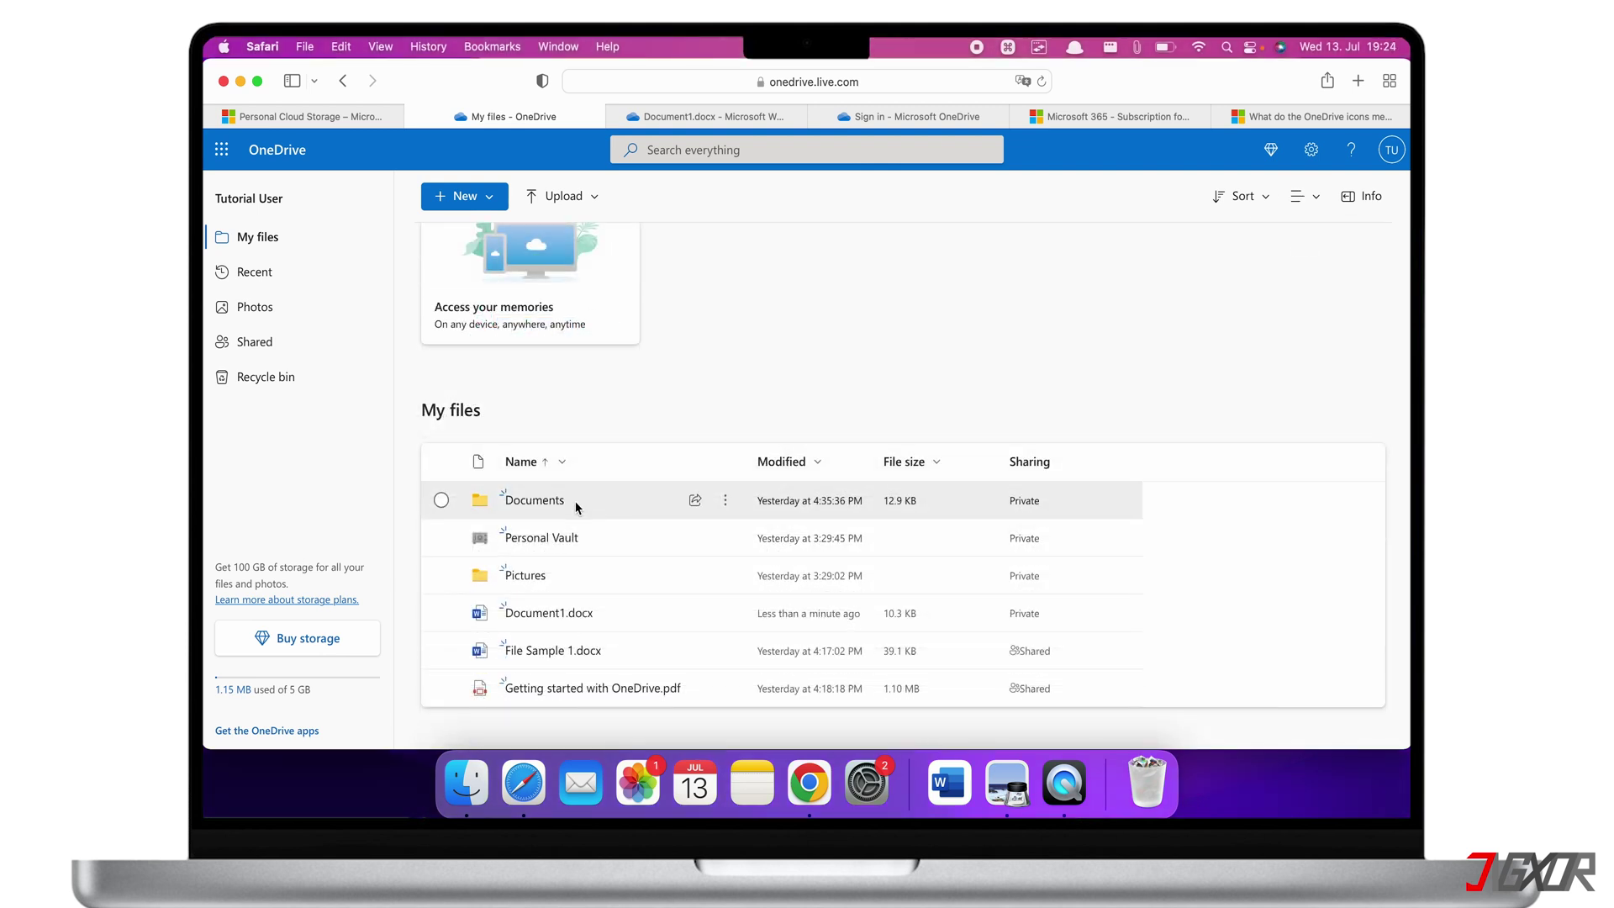
left_click(577, 506)
Start sharing the Documents folder and add two recipient e-mail addresses
right_click(577, 505)
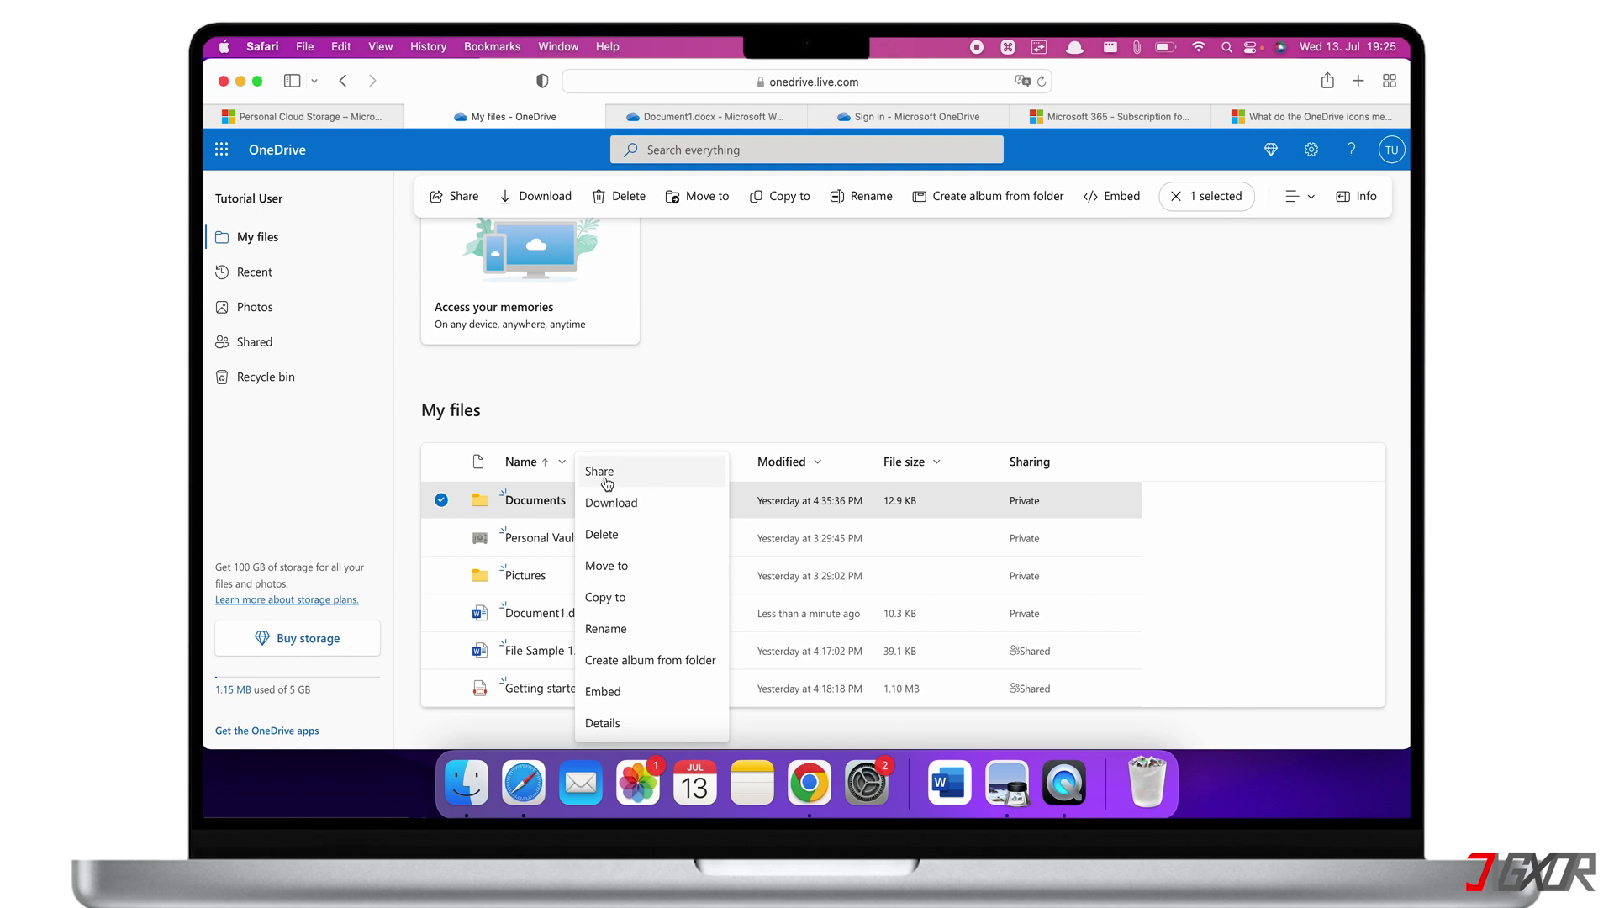
left_click(607, 484)
key("Return")
key("Return")
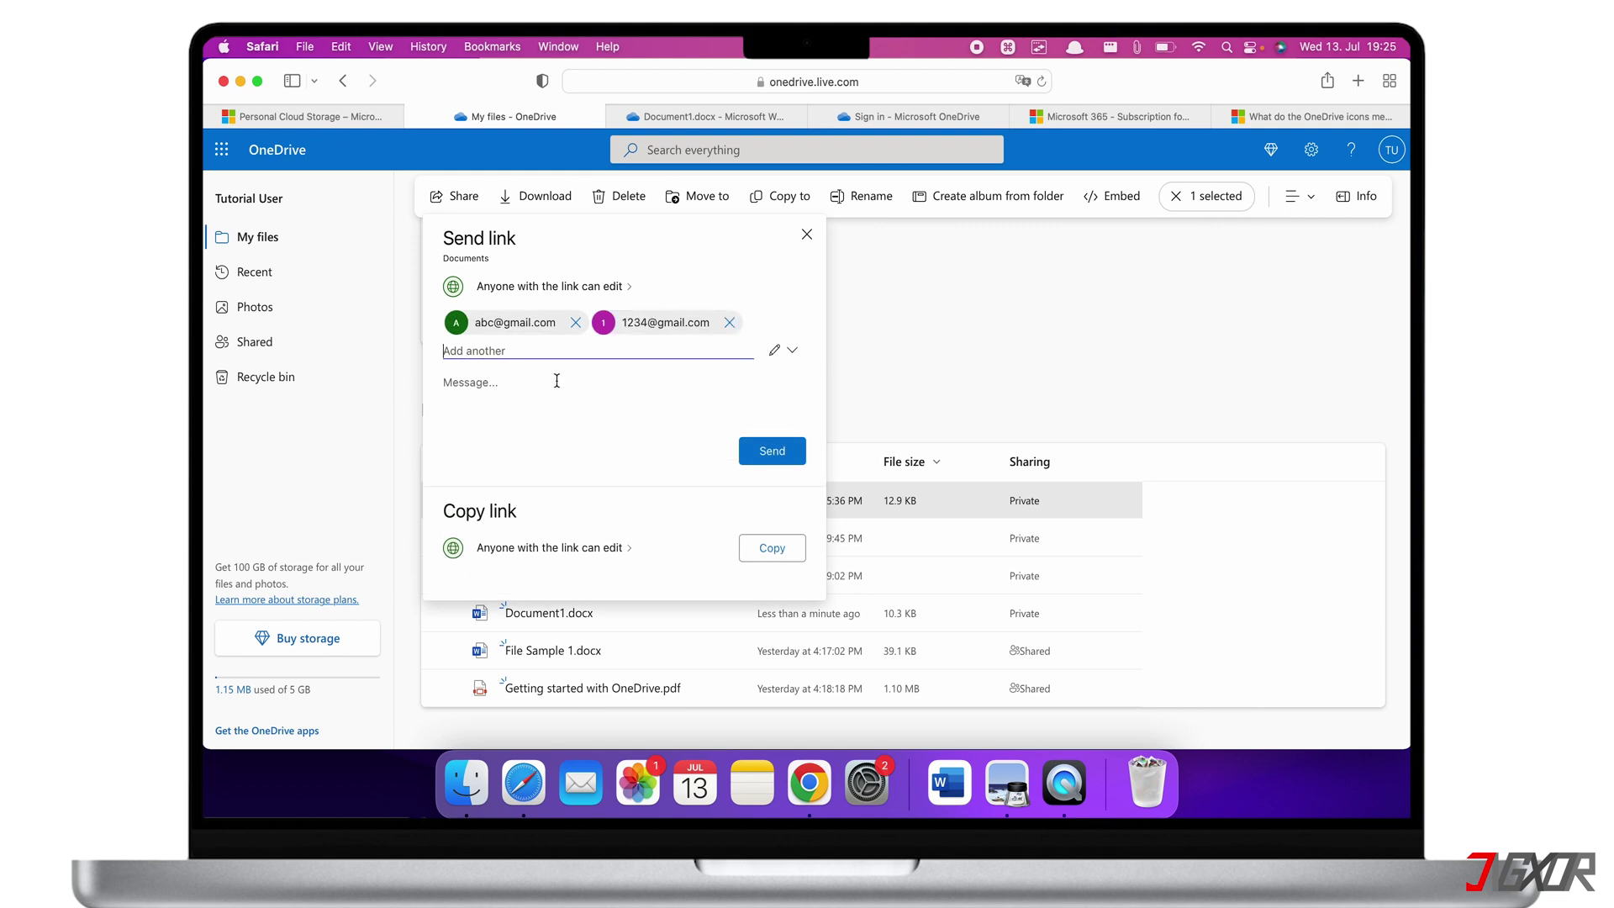
Keep Allow editing on in the link settings, send the link, and dismiss the confirmation
left_click(628, 296)
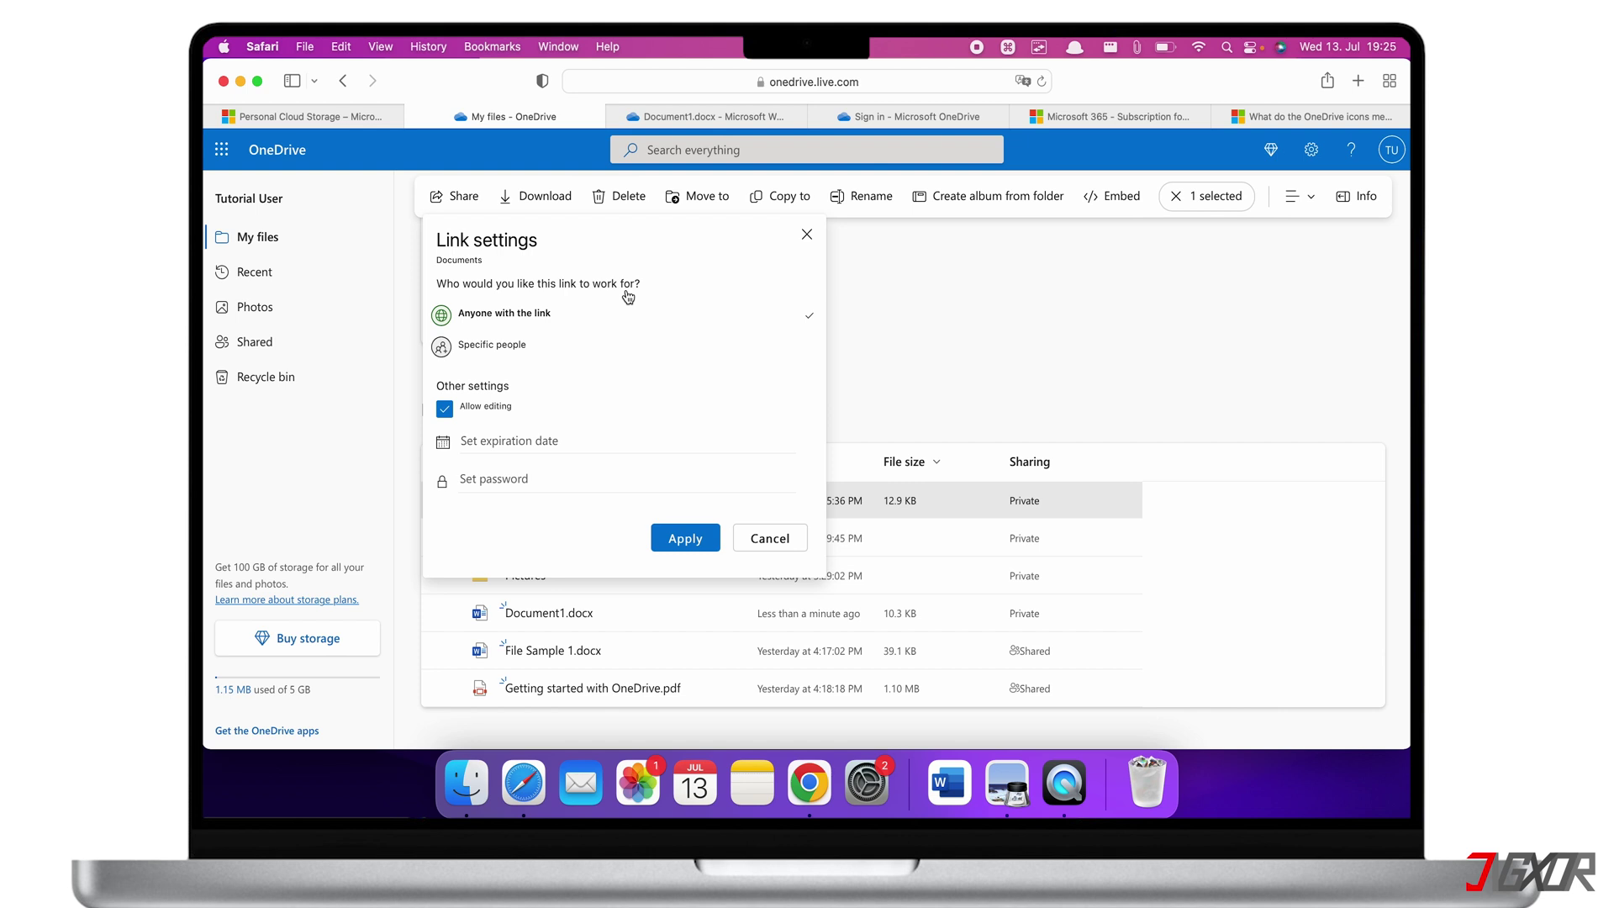
left_click(446, 409)
left_click(446, 409)
left_click(677, 538)
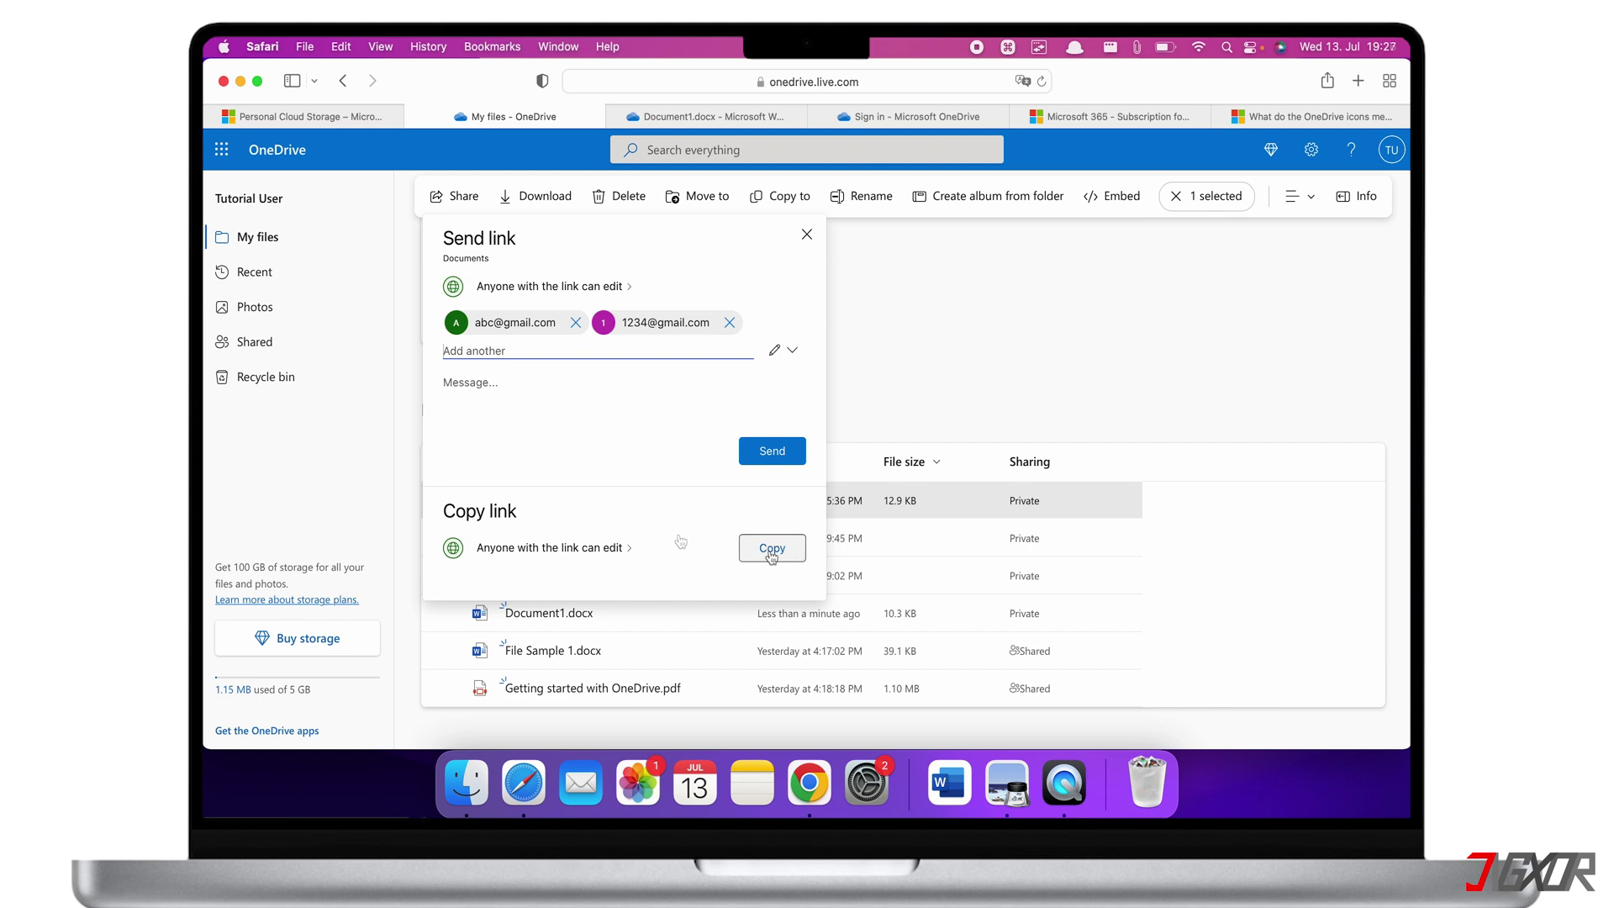
left_click(773, 458)
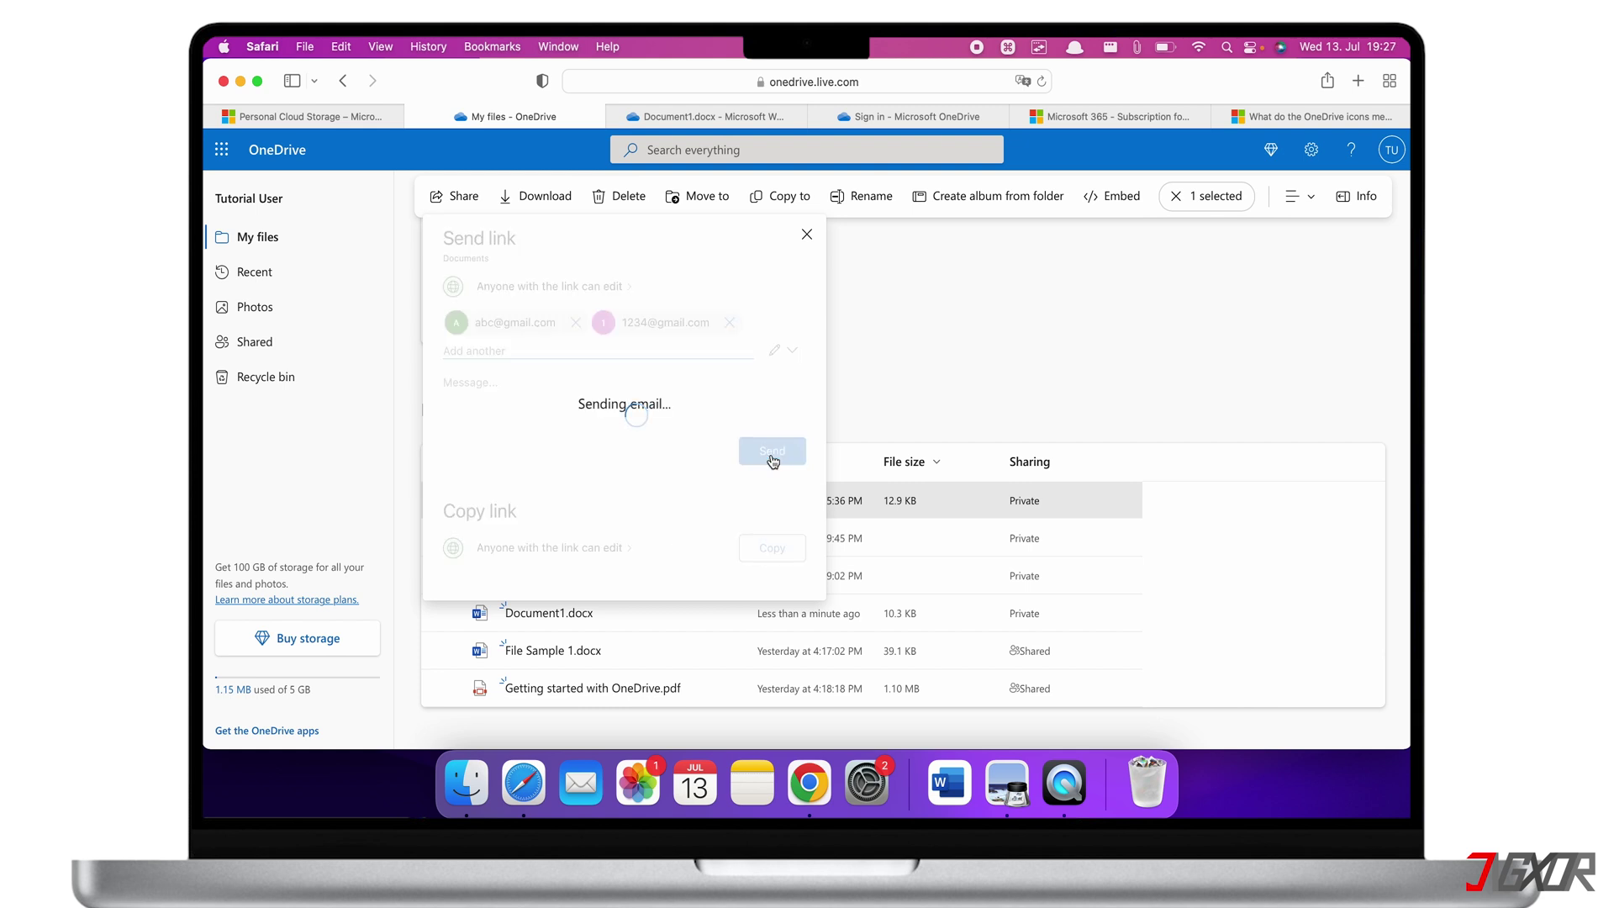
left_click(807, 244)
left_click(813, 255)
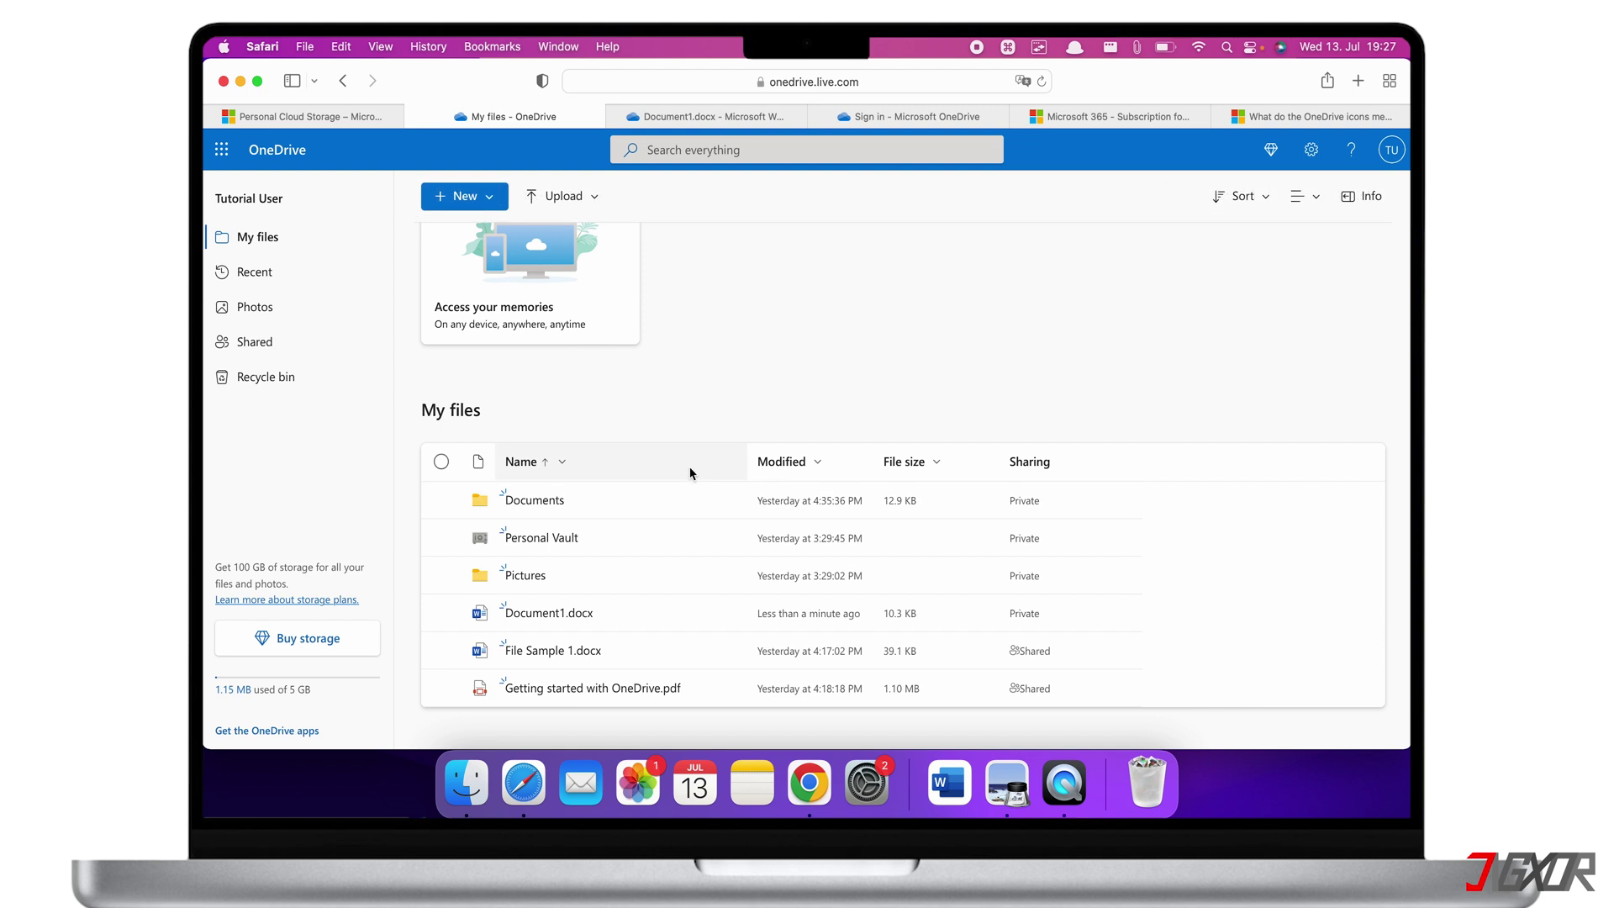
left_click(441, 500)
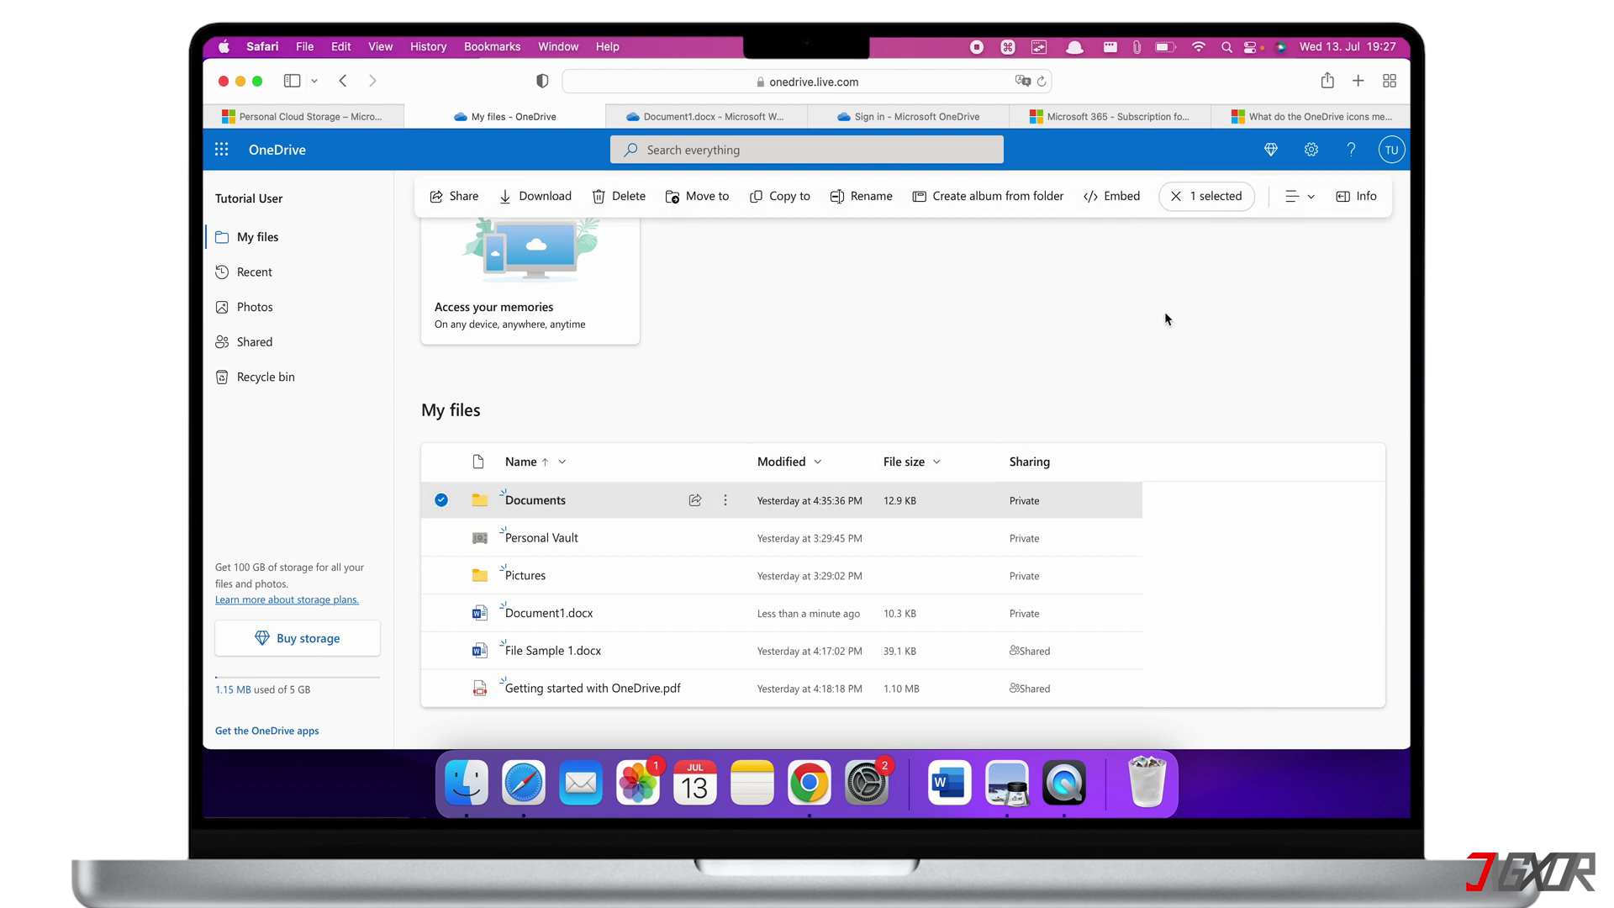
left_click(1356, 196)
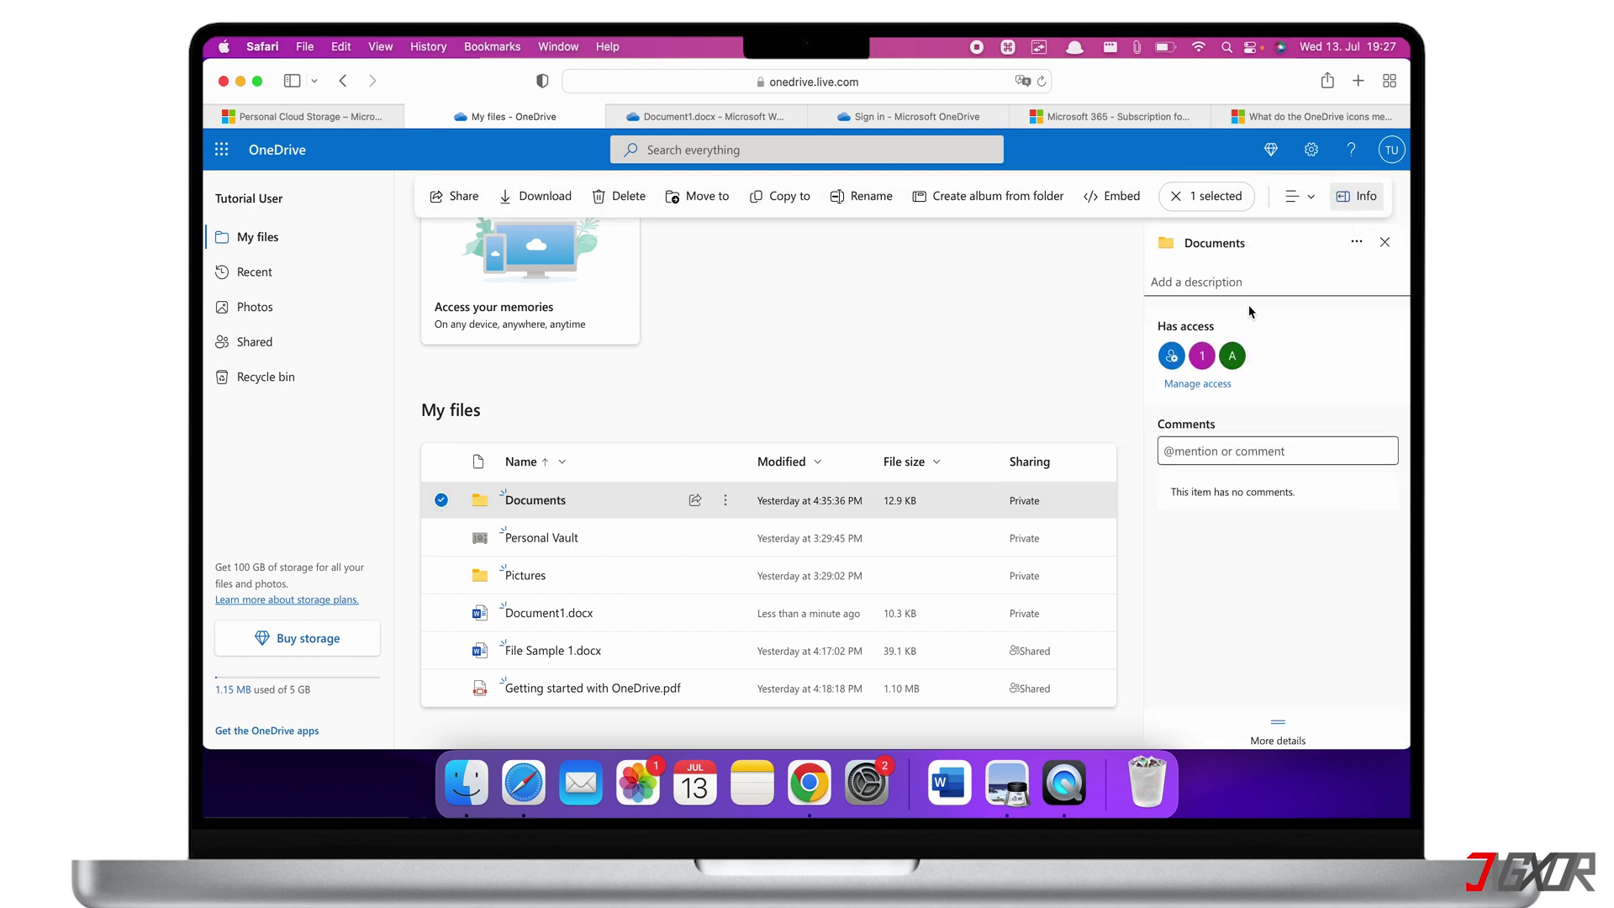
left_click(1197, 382)
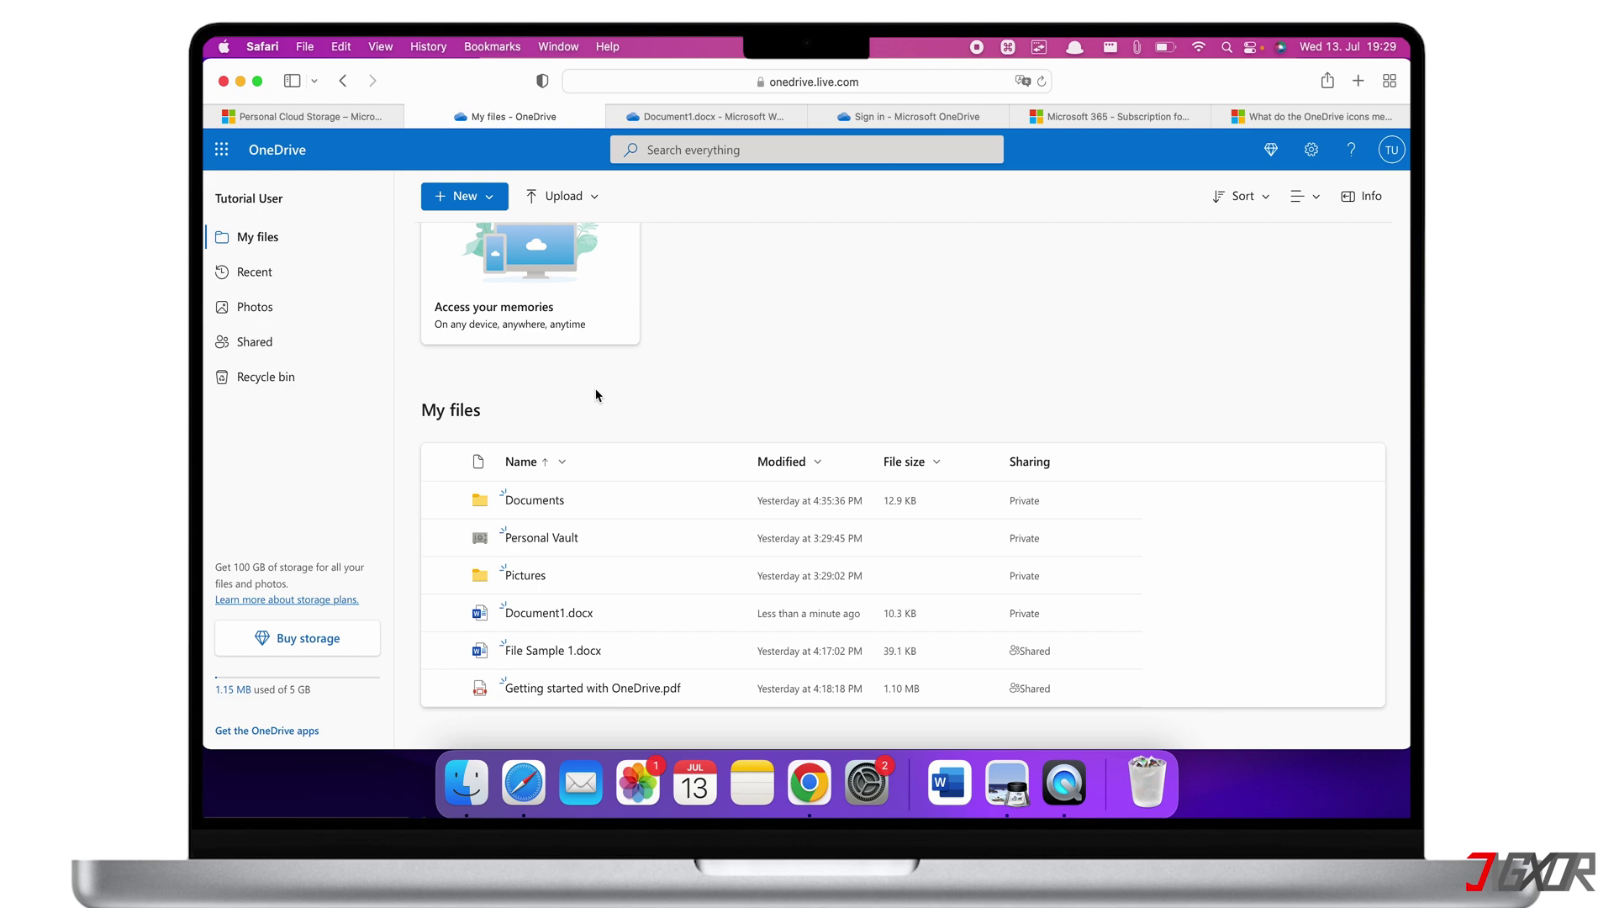
Open the OneDrive for Mac download page and search the App Store for 'onedrive'
left_click(263, 731)
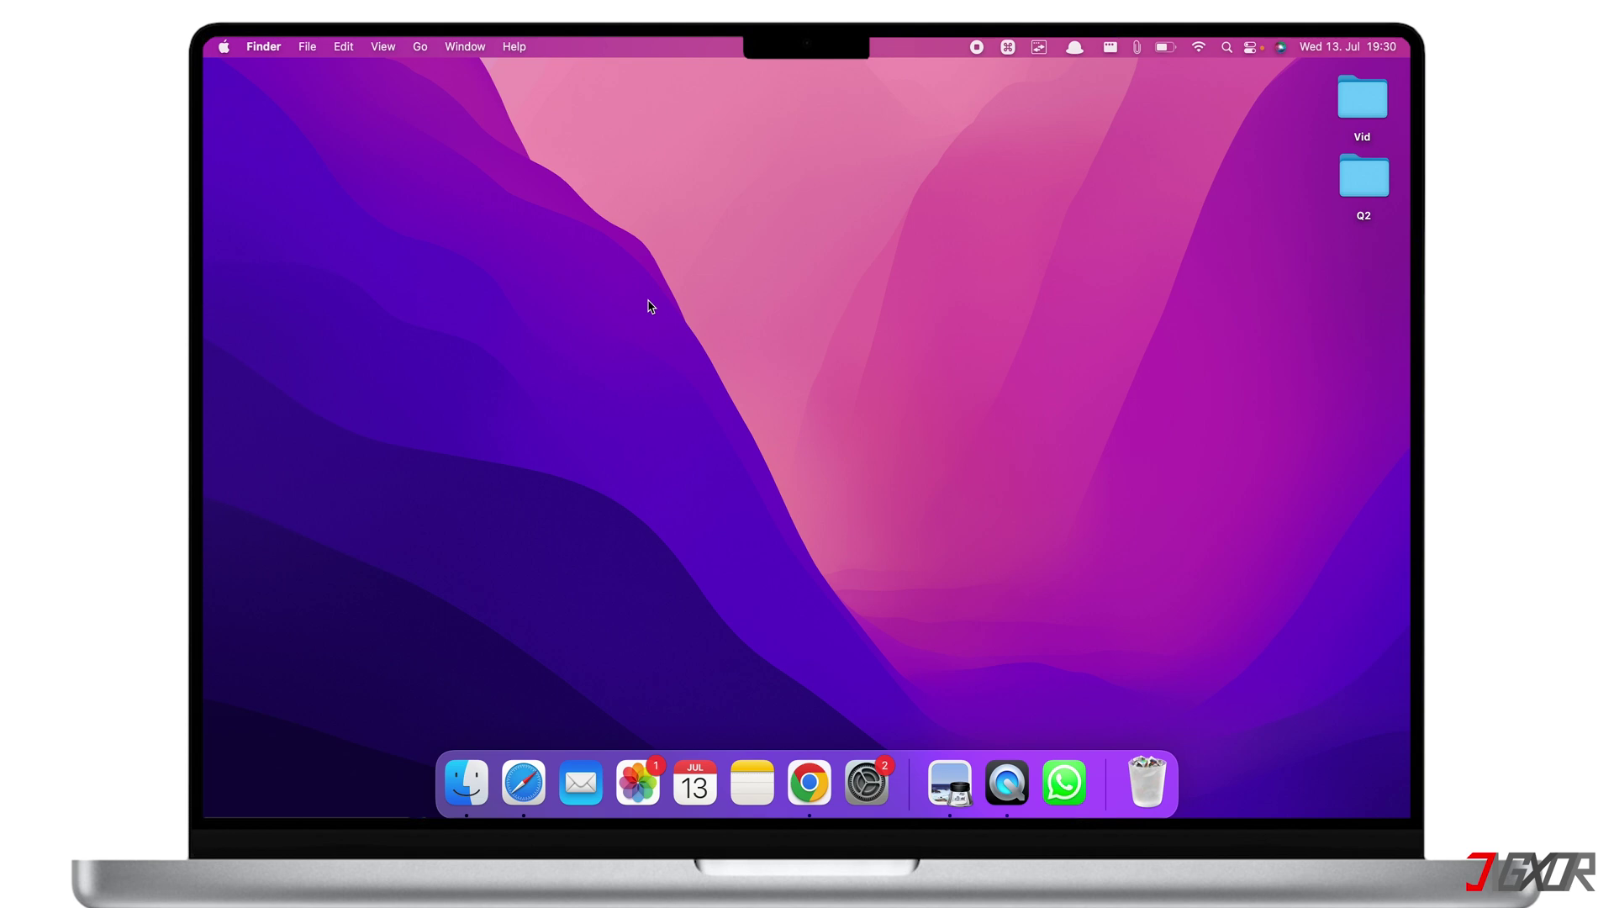
key("super+space")
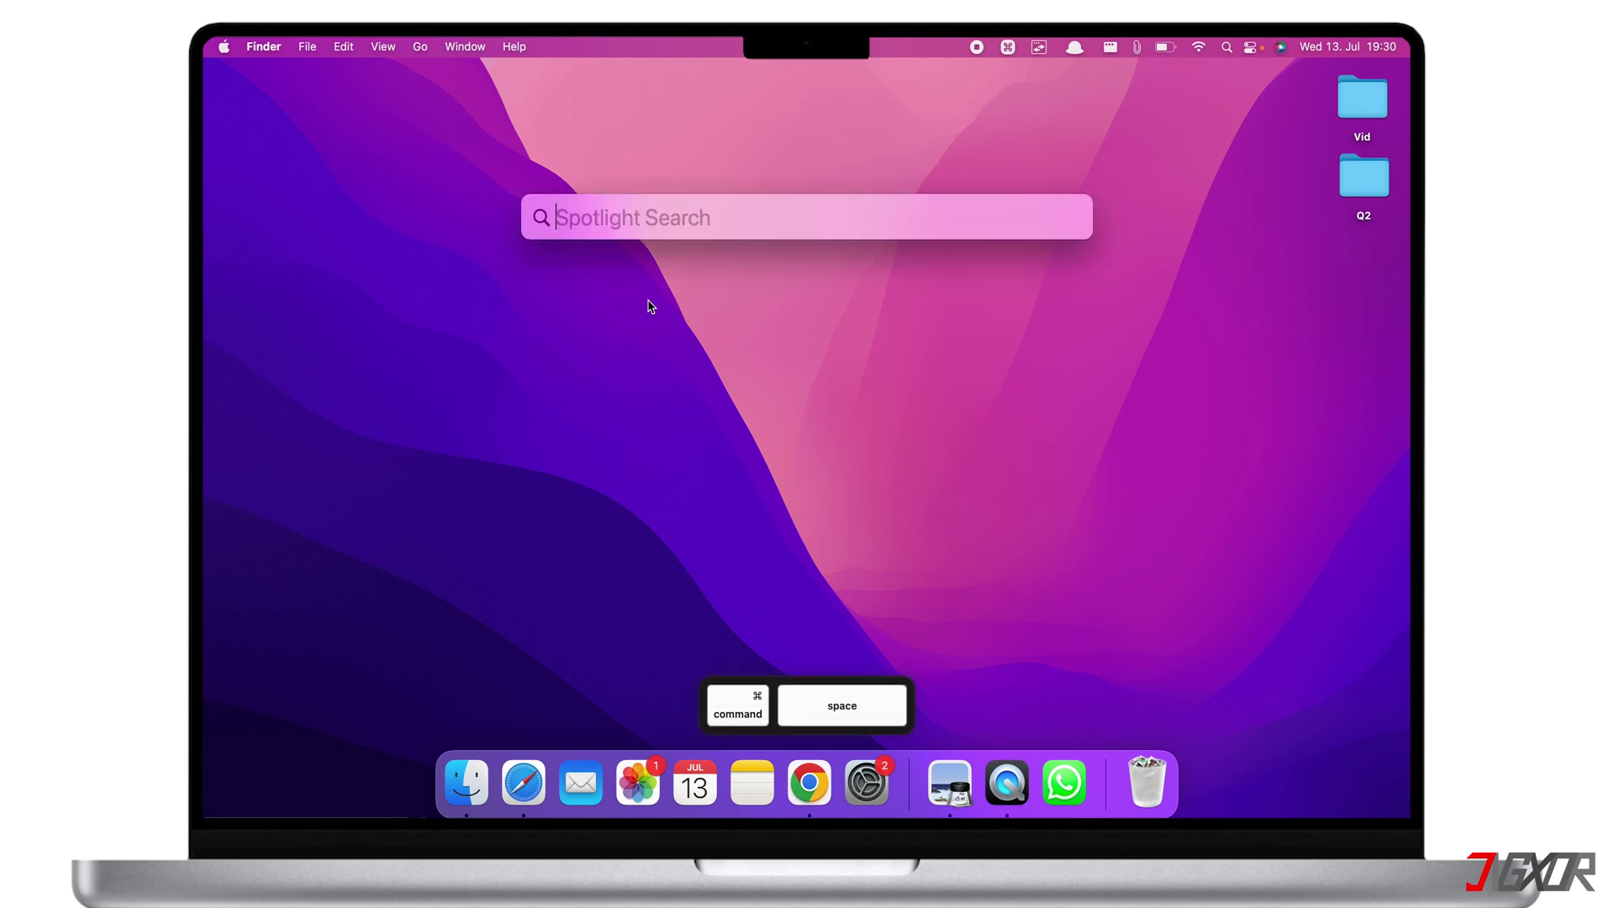
type("app store")
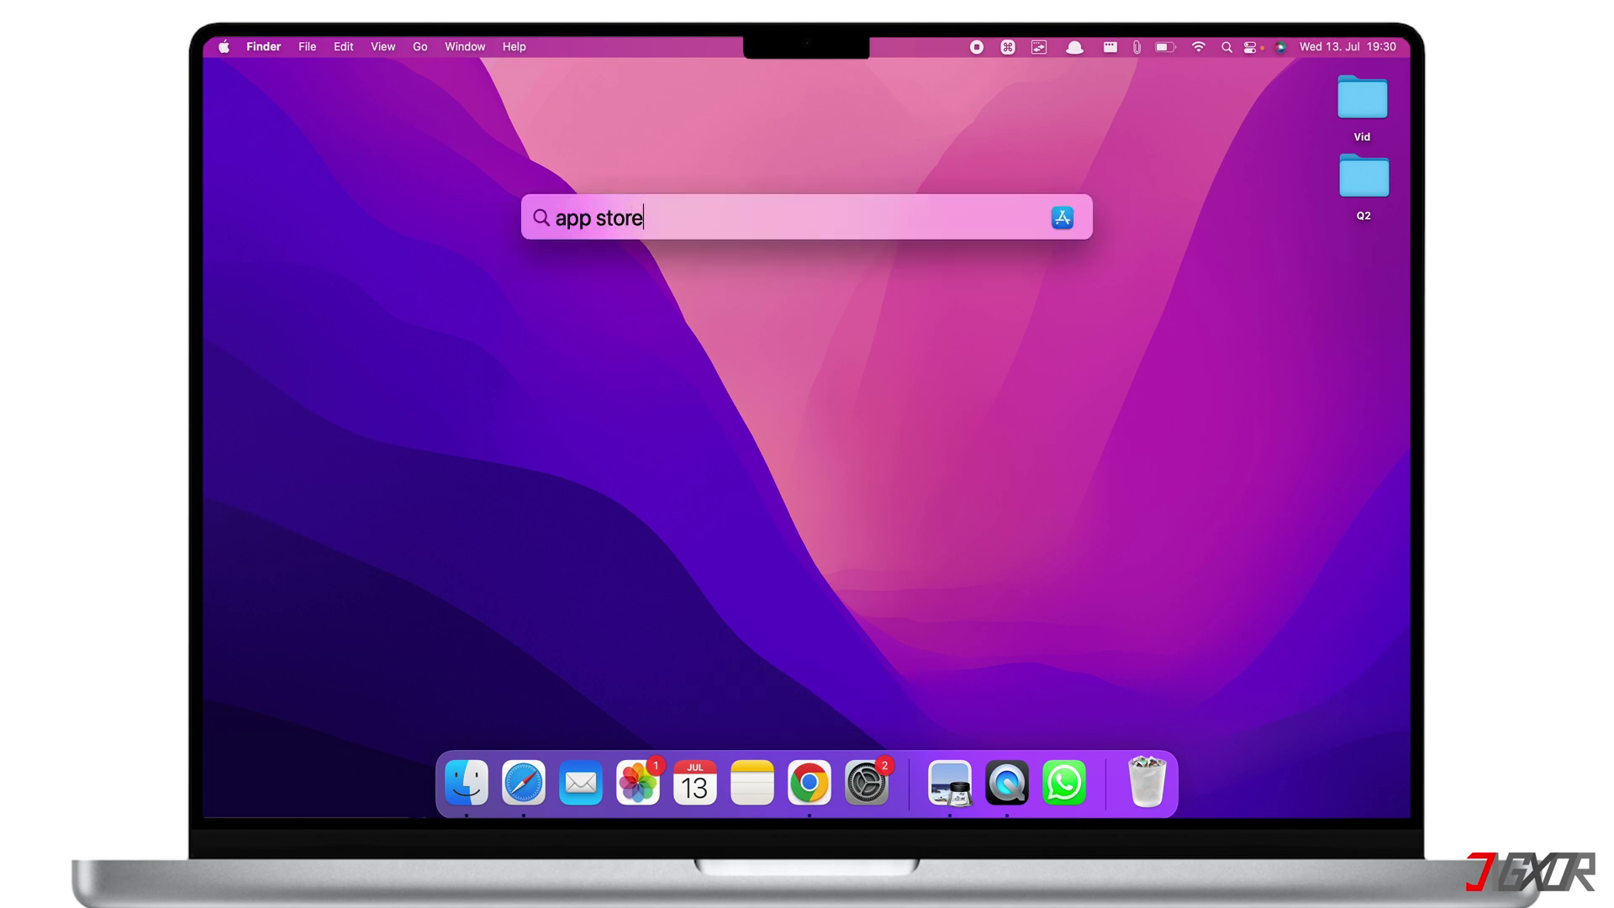
key("Return")
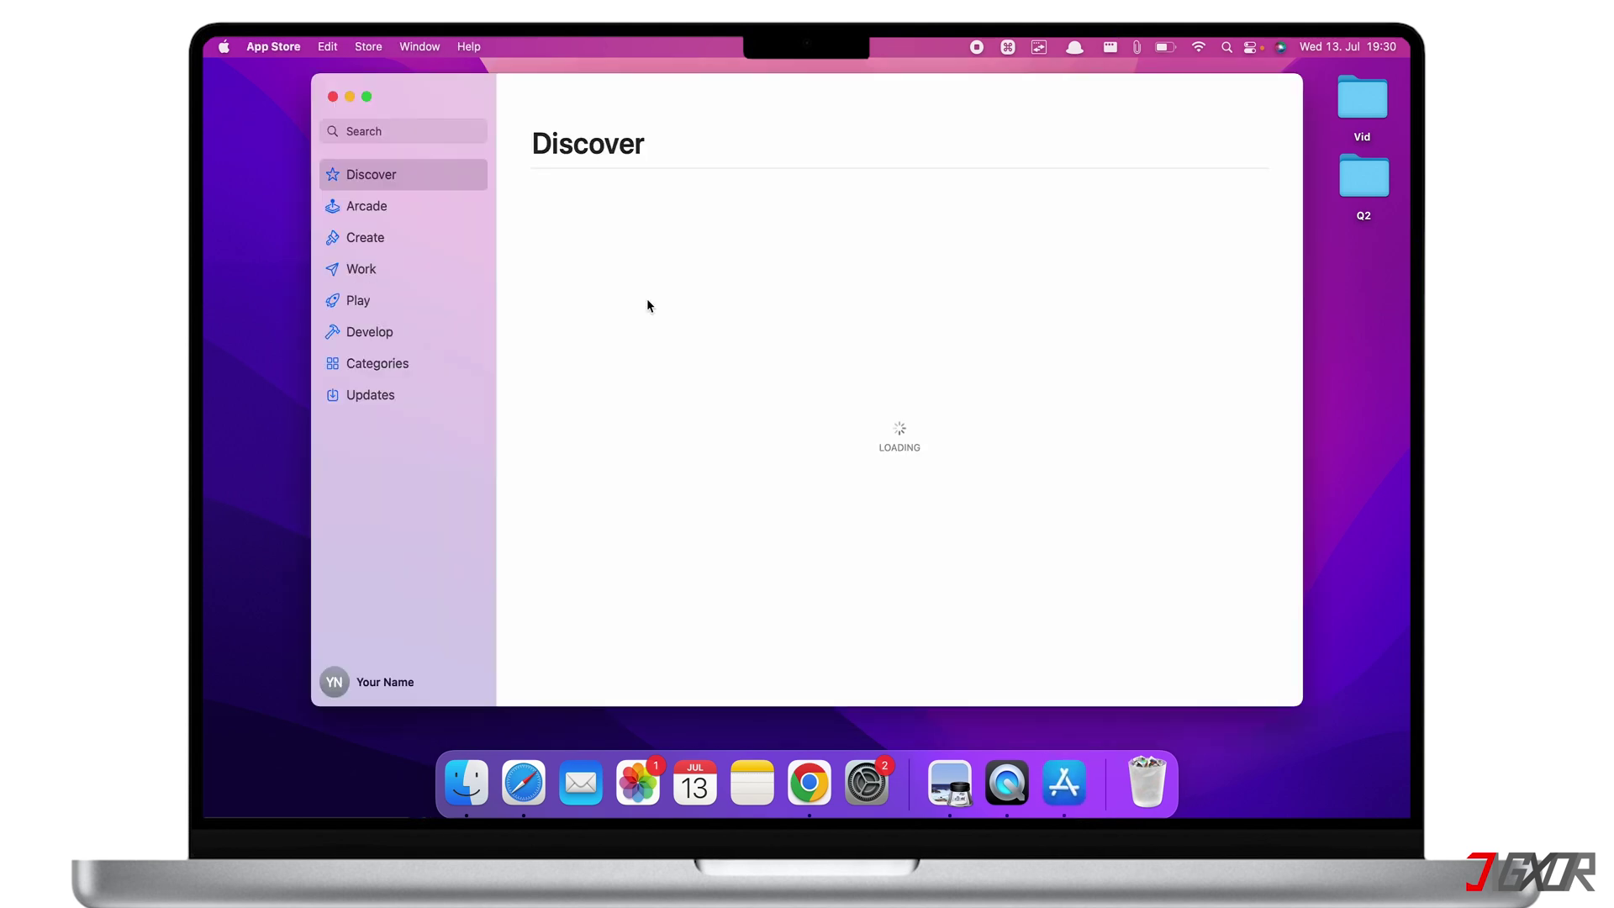
left_click(391, 131)
type("onedrive")
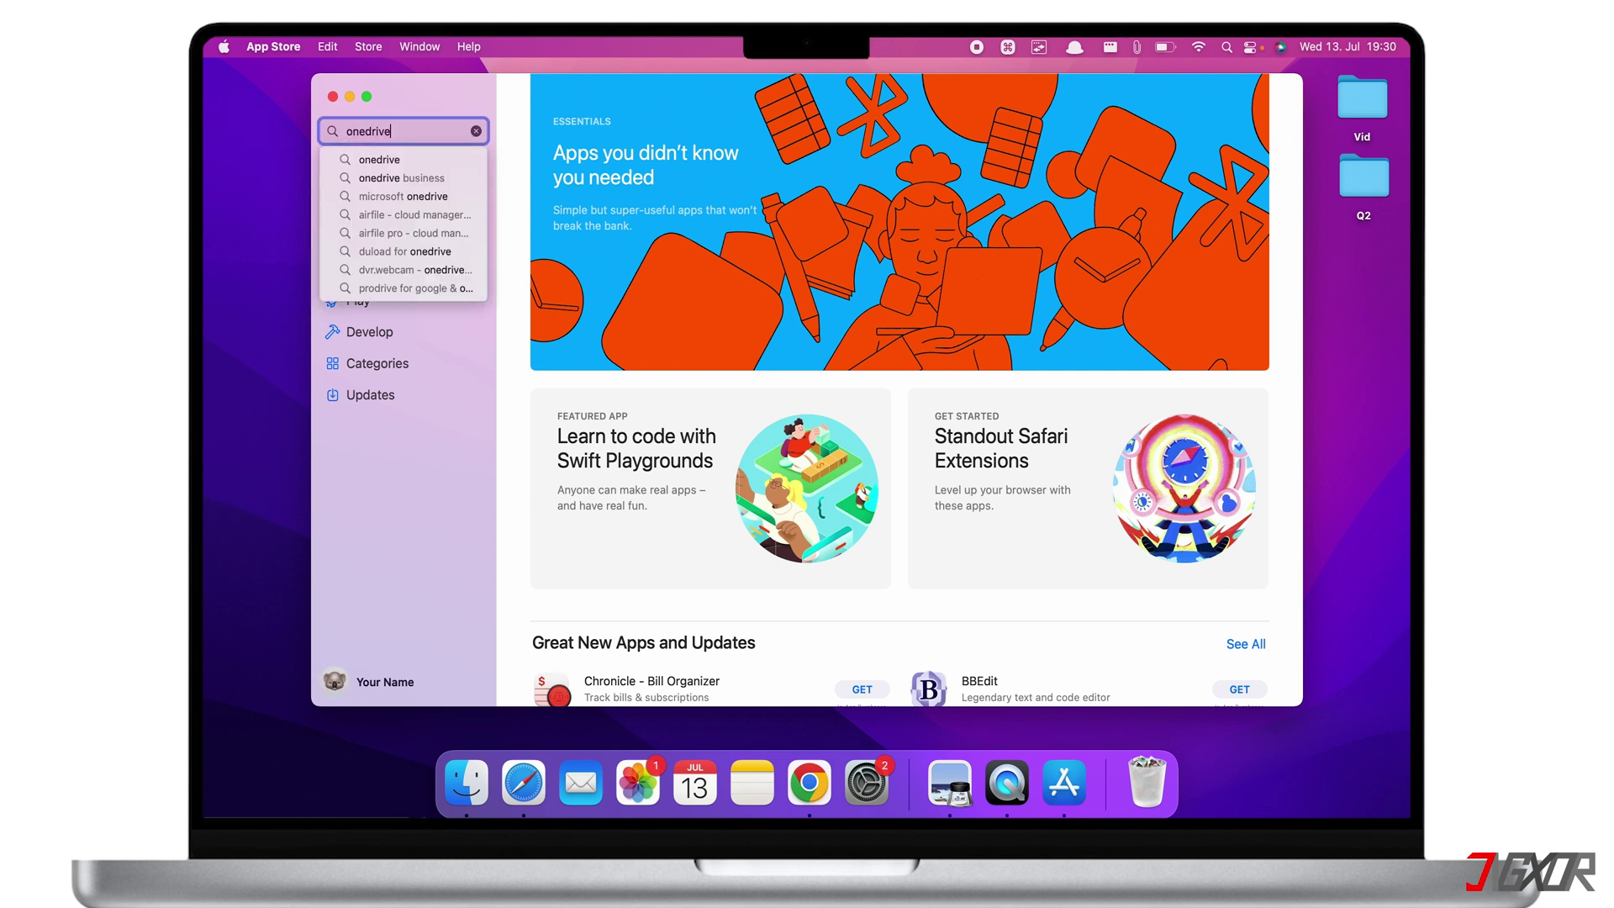
left_click(378, 159)
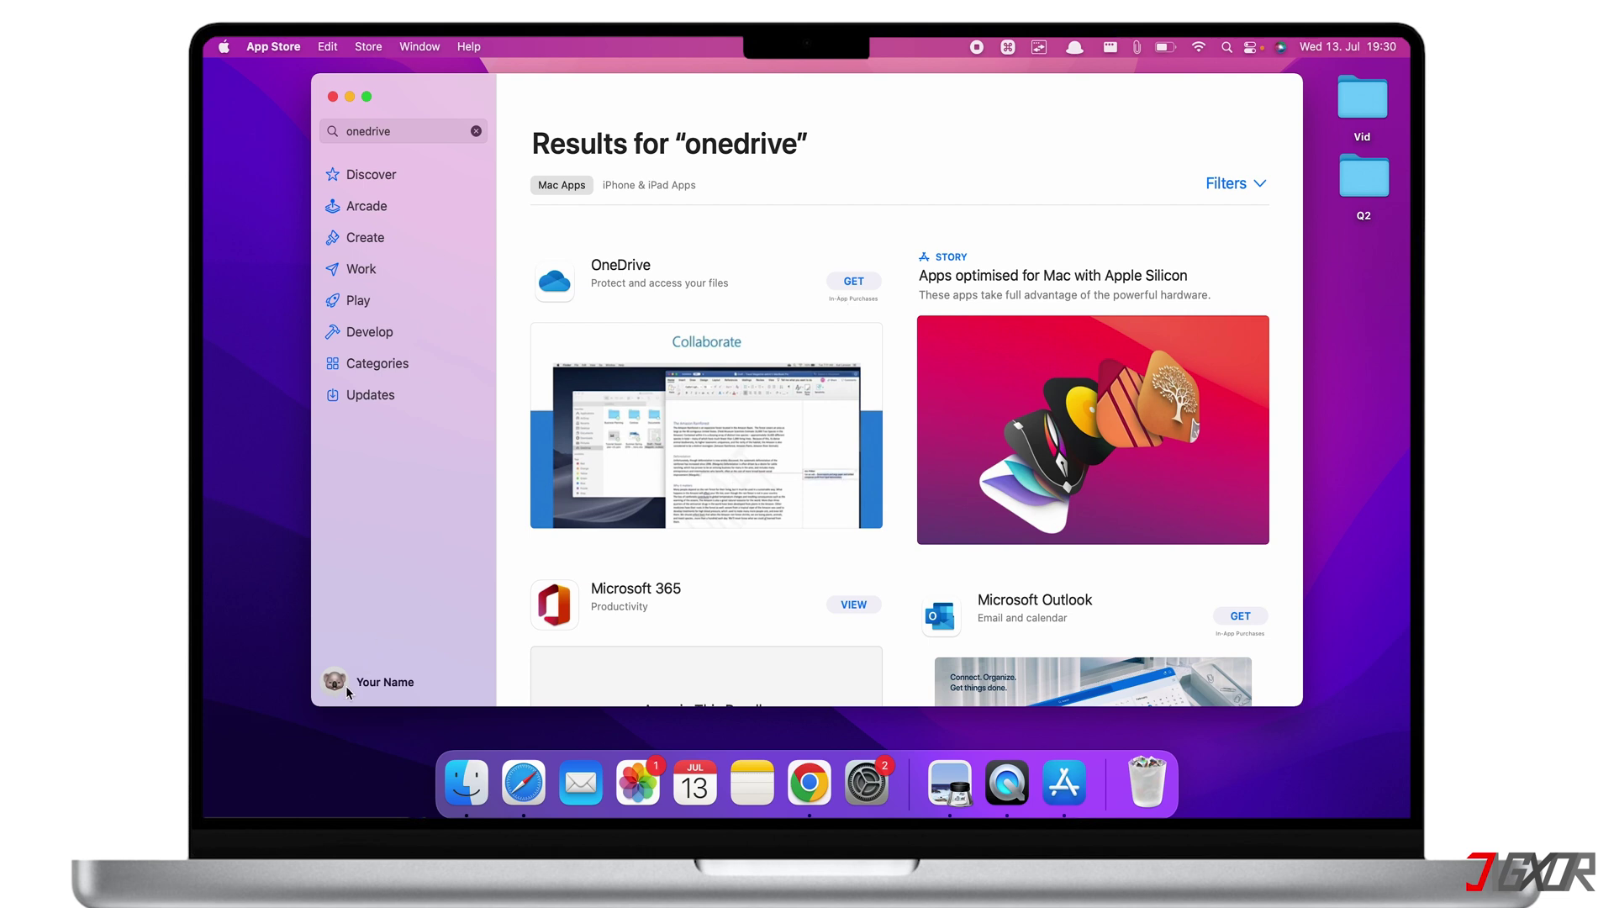
Close the App Store and launch the OneDrive app through Spotlight
left_click(333, 96)
key("super+space")
type("one")
key("Return")
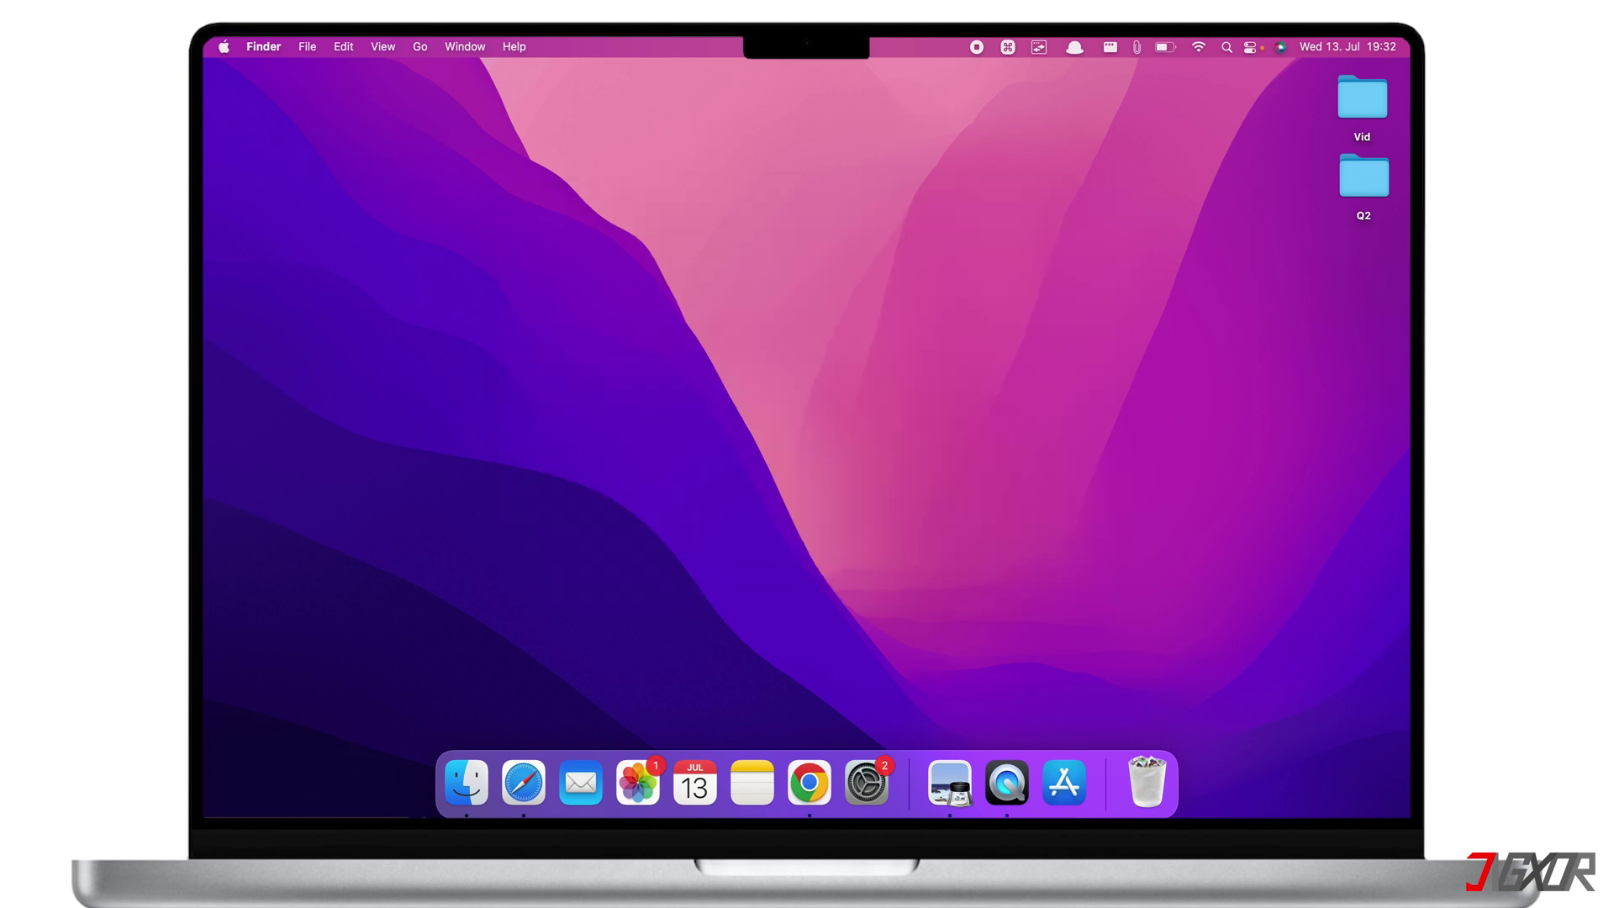
Sign in to the OneDrive Mac app with the account e-mail and password
key("super+v")
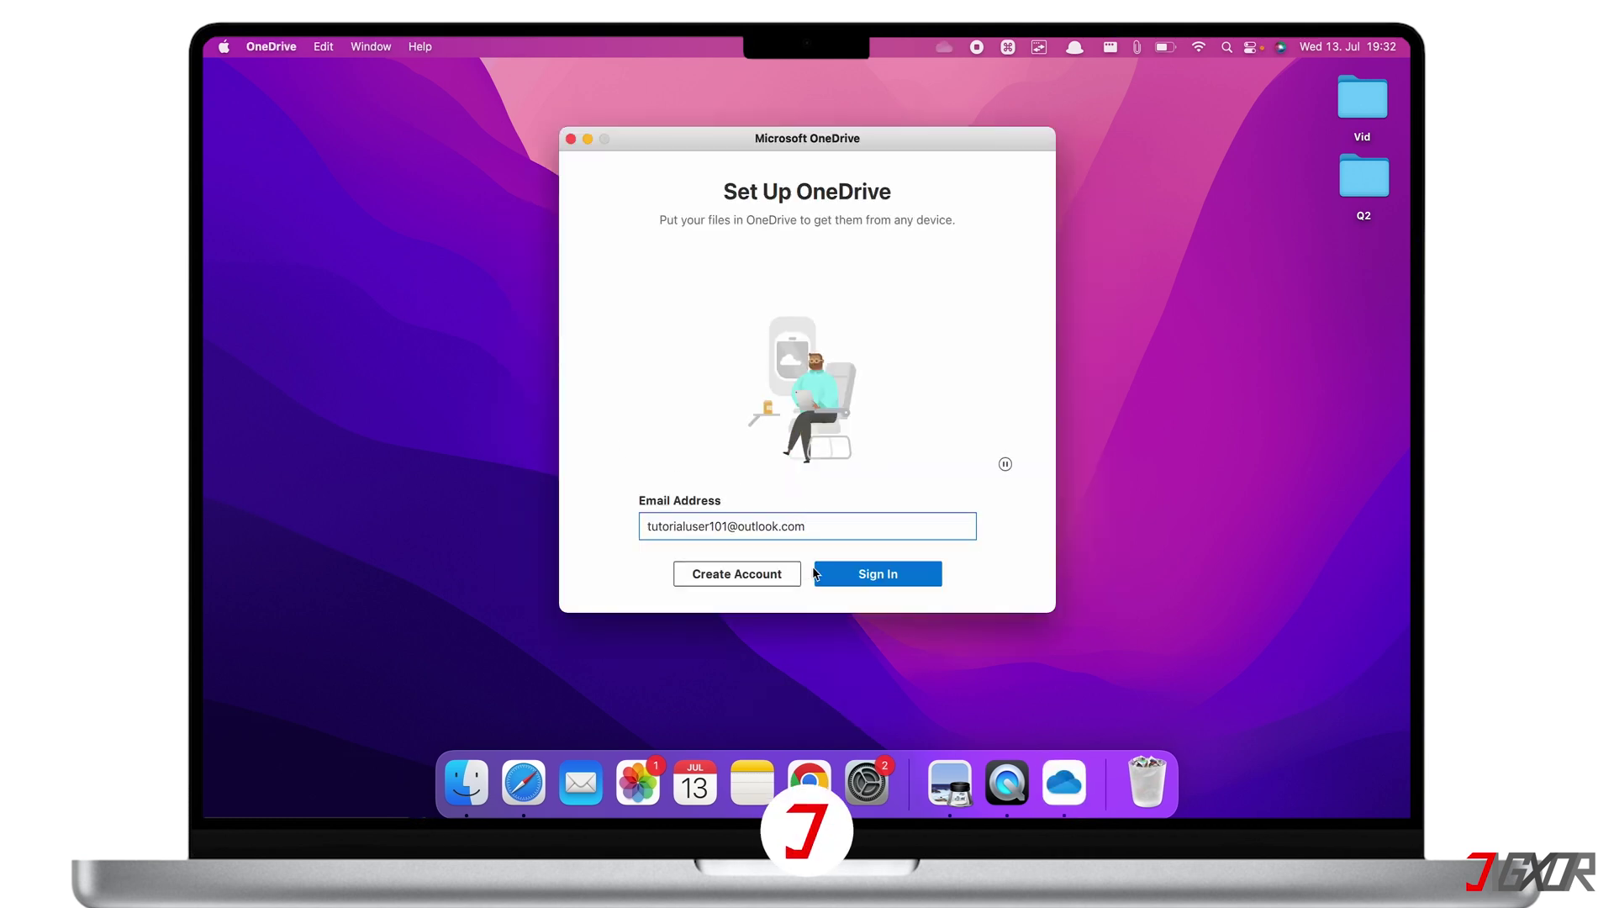
left_click(834, 575)
key("super+v")
key("Return")
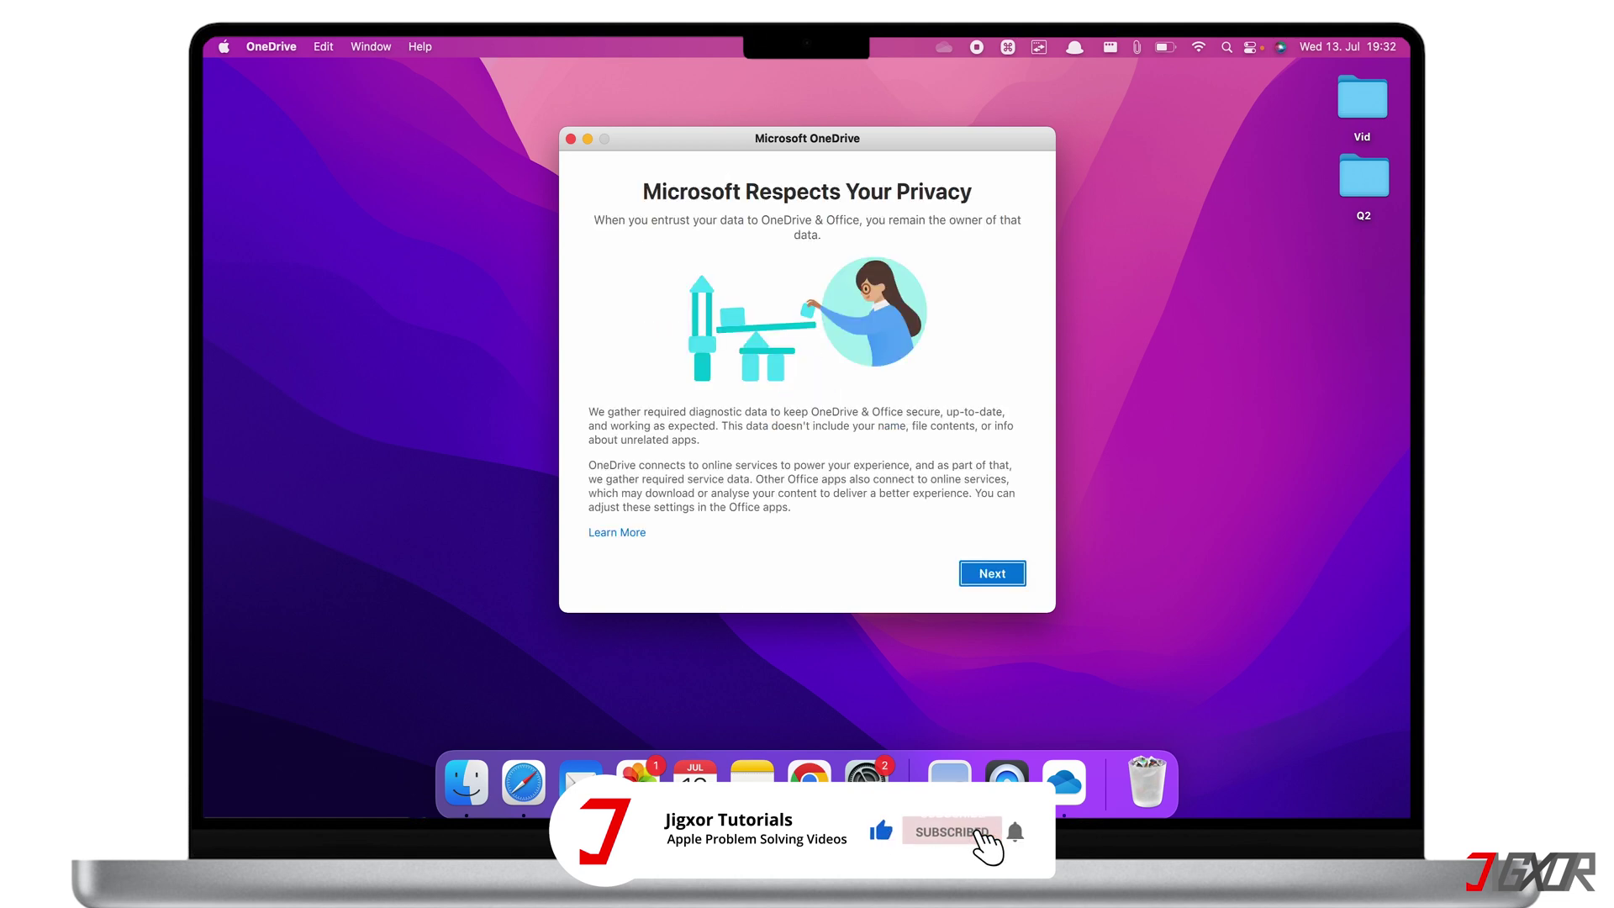
Accept the privacy terms, keep the default folder location, and open the OneDrive folder
left_click(992, 579)
left_click(991, 575)
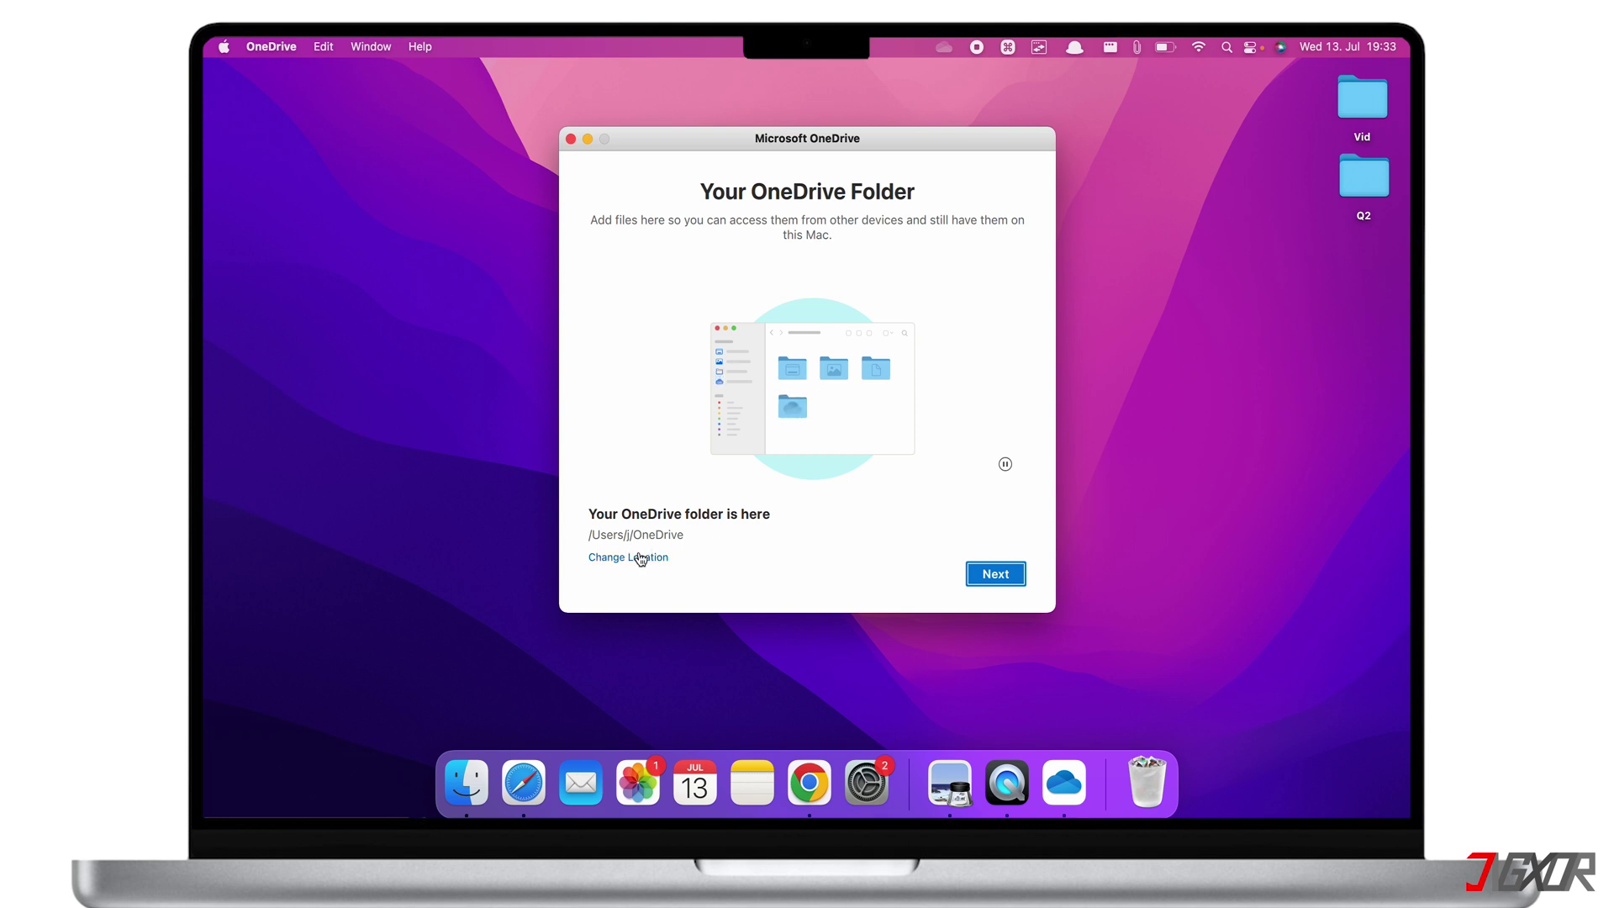
left_click(979, 575)
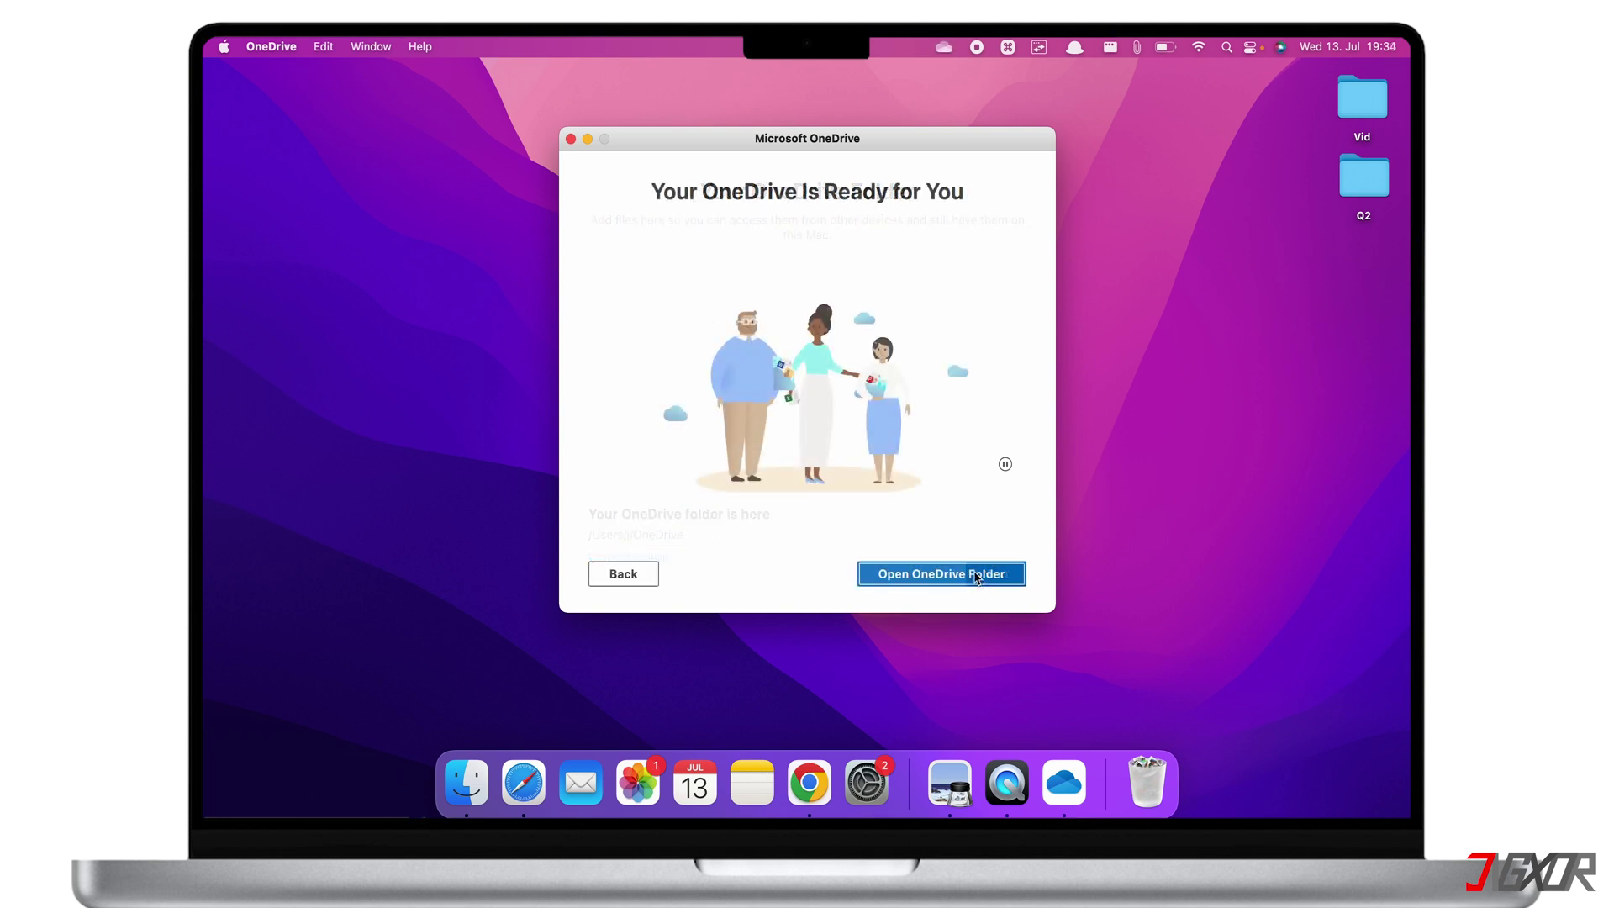
left_click(977, 577)
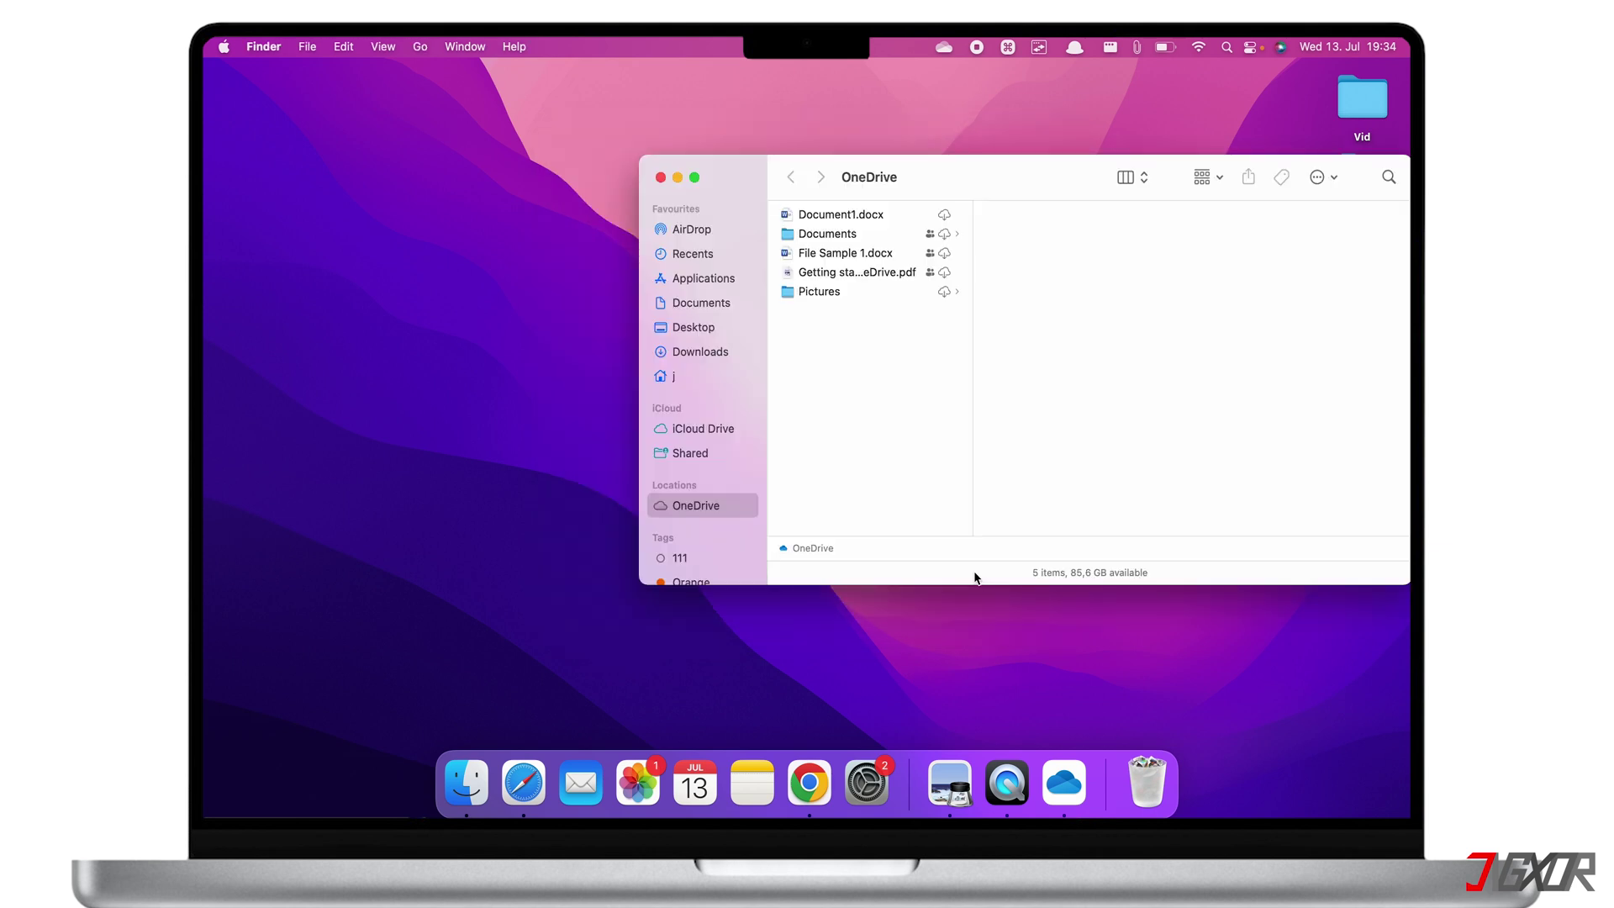
Center the Finder window and show the OneDrive menu-bar panel reporting files synced
left_click_drag(971, 178, 712, 197)
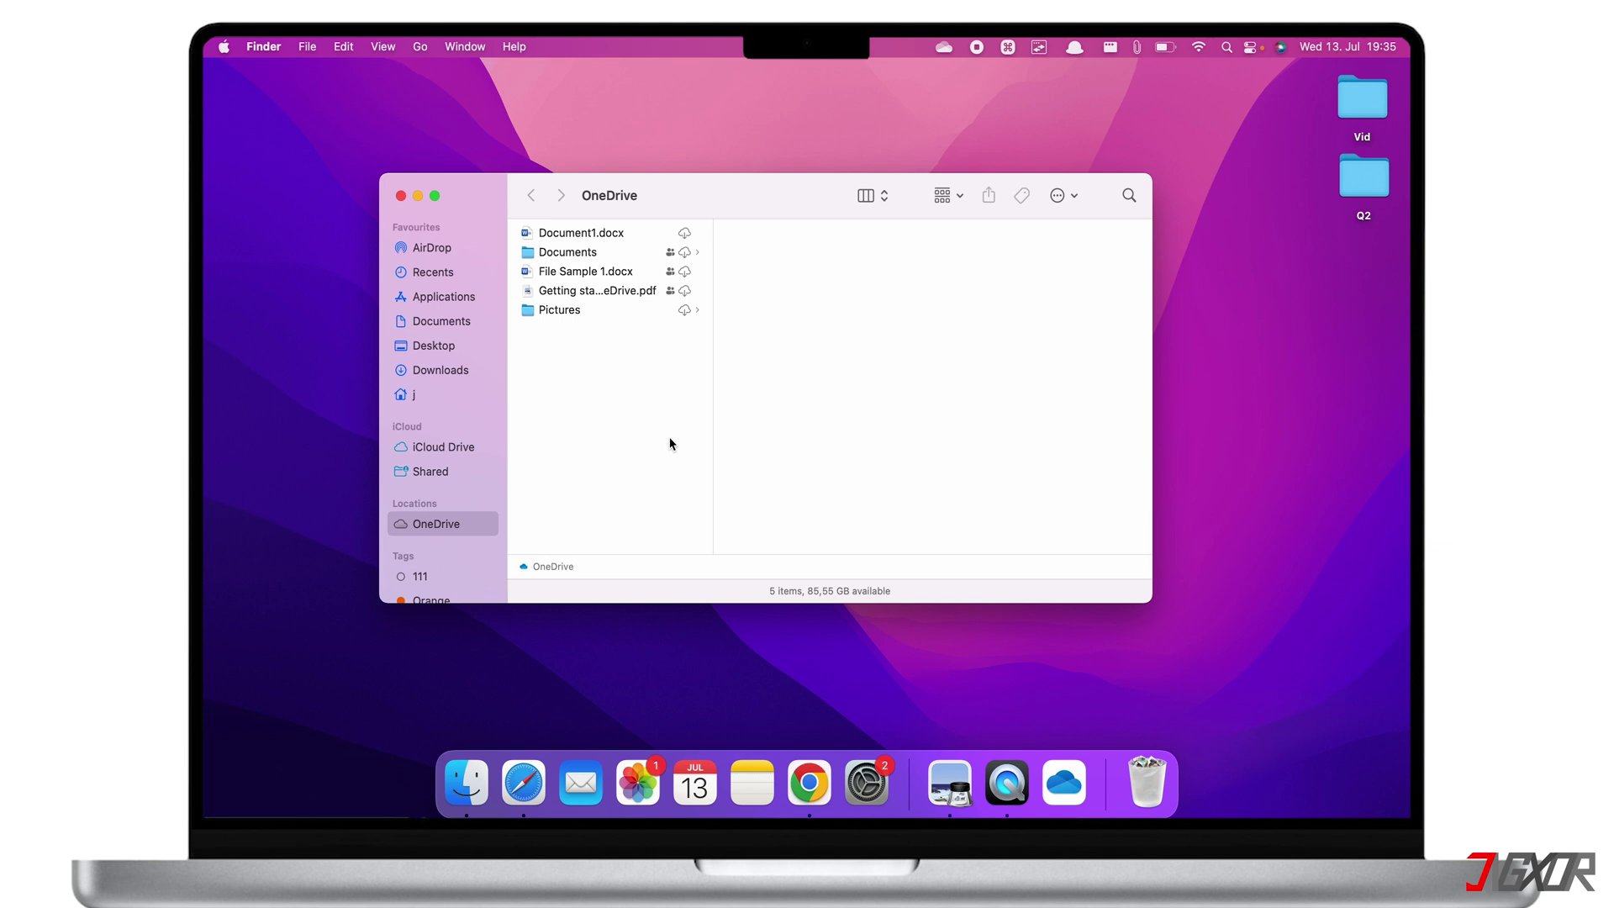
left_click(945, 48)
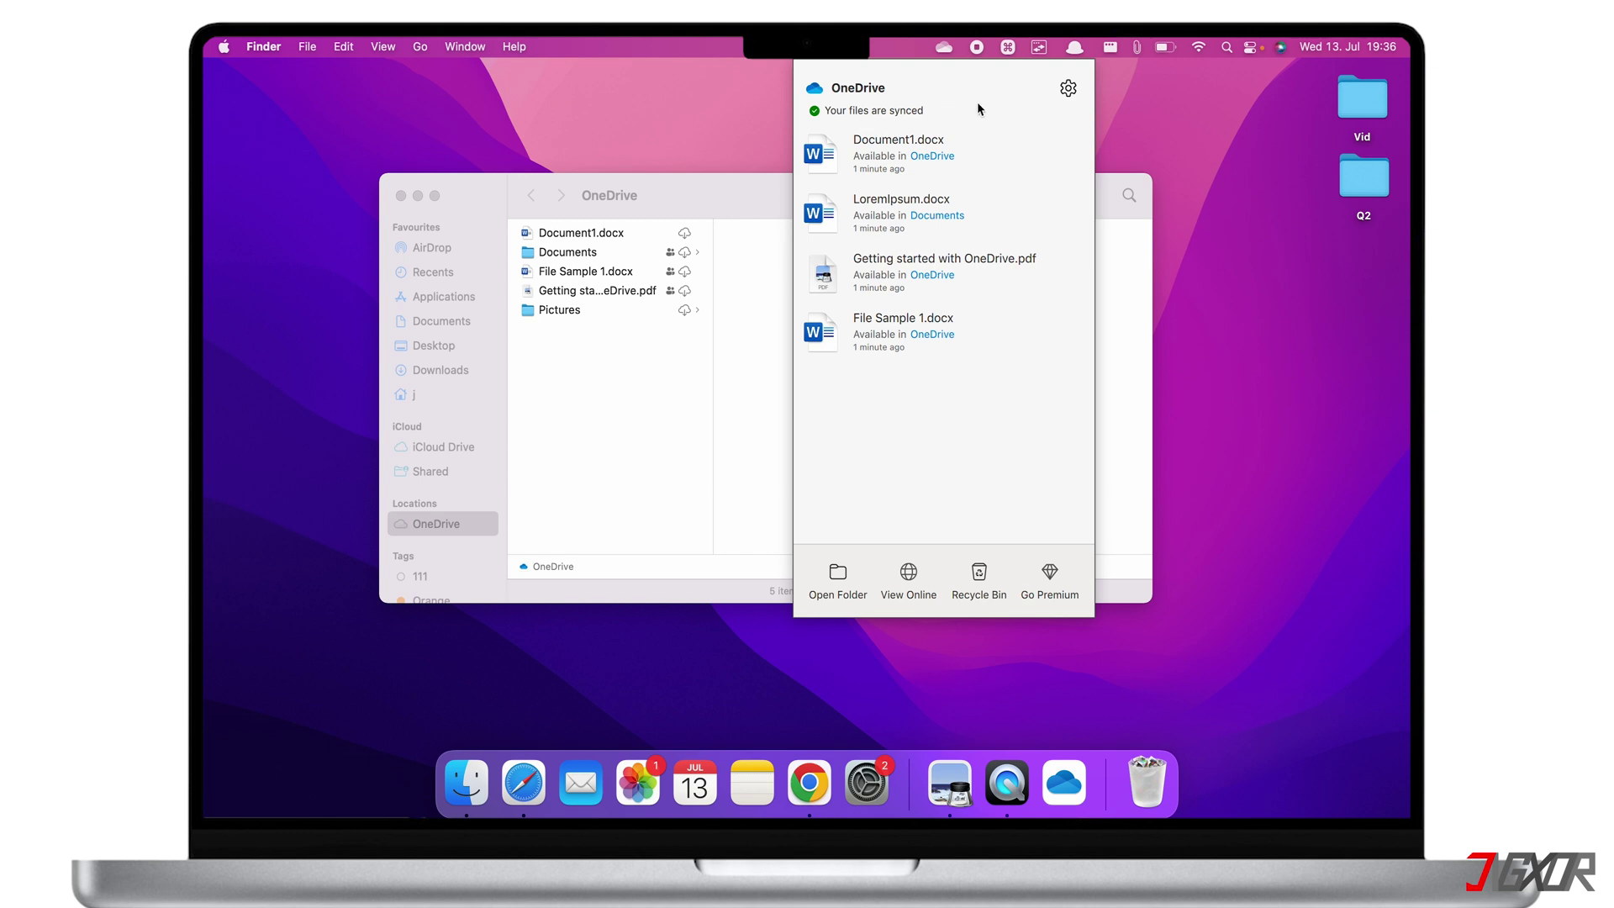
Open OneDrive Preferences from the status panel's gear menu
left_click(1067, 91)
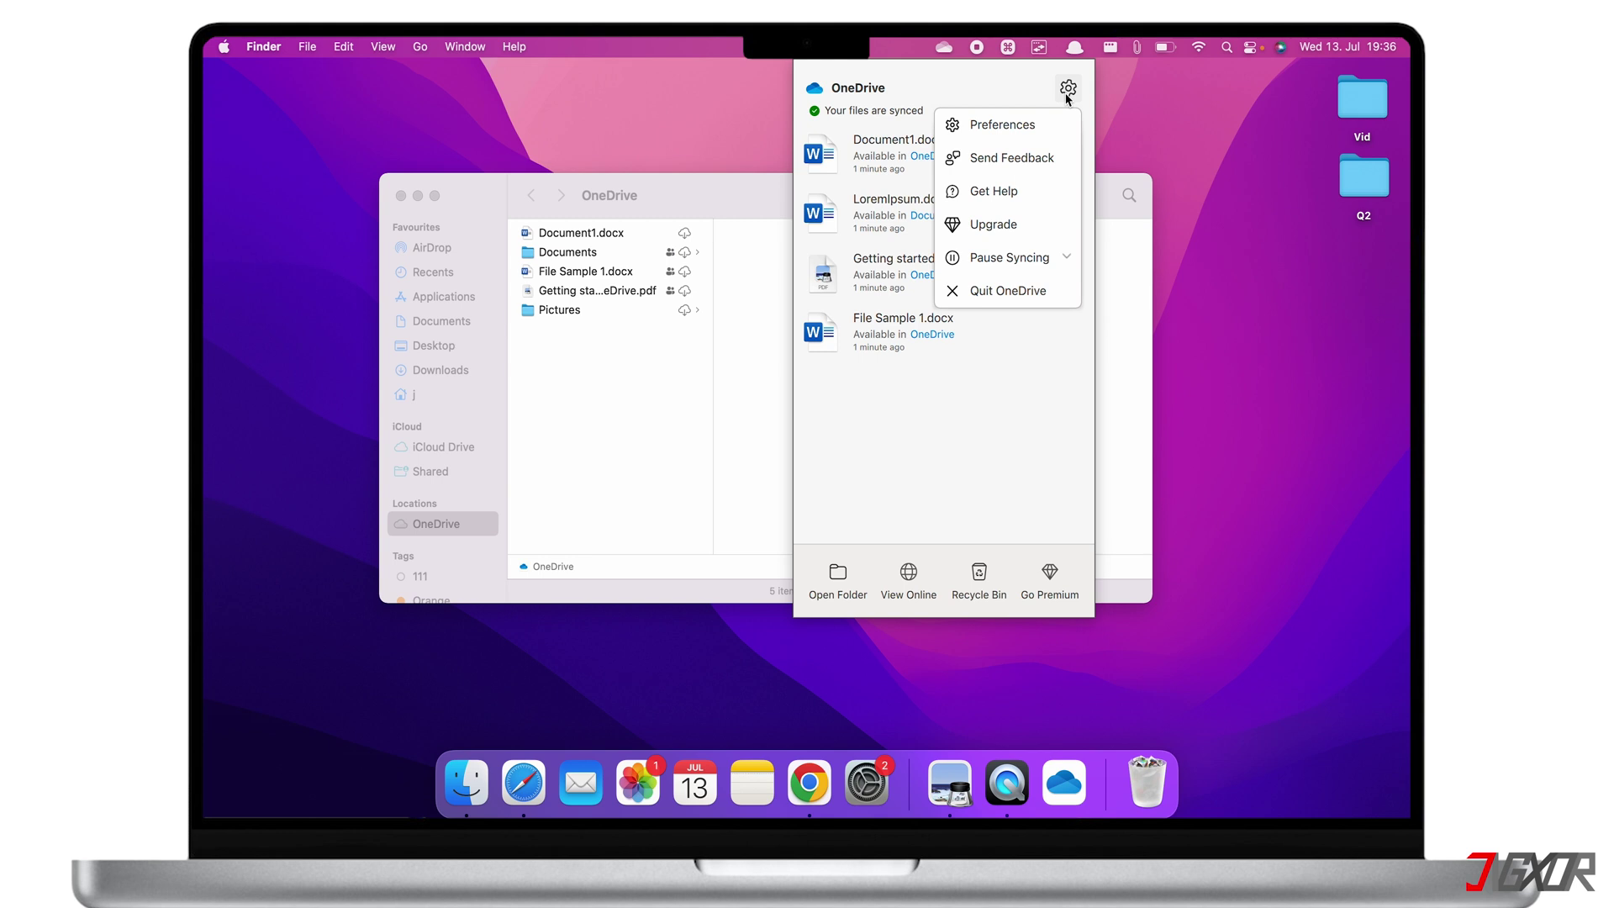
left_click(1038, 126)
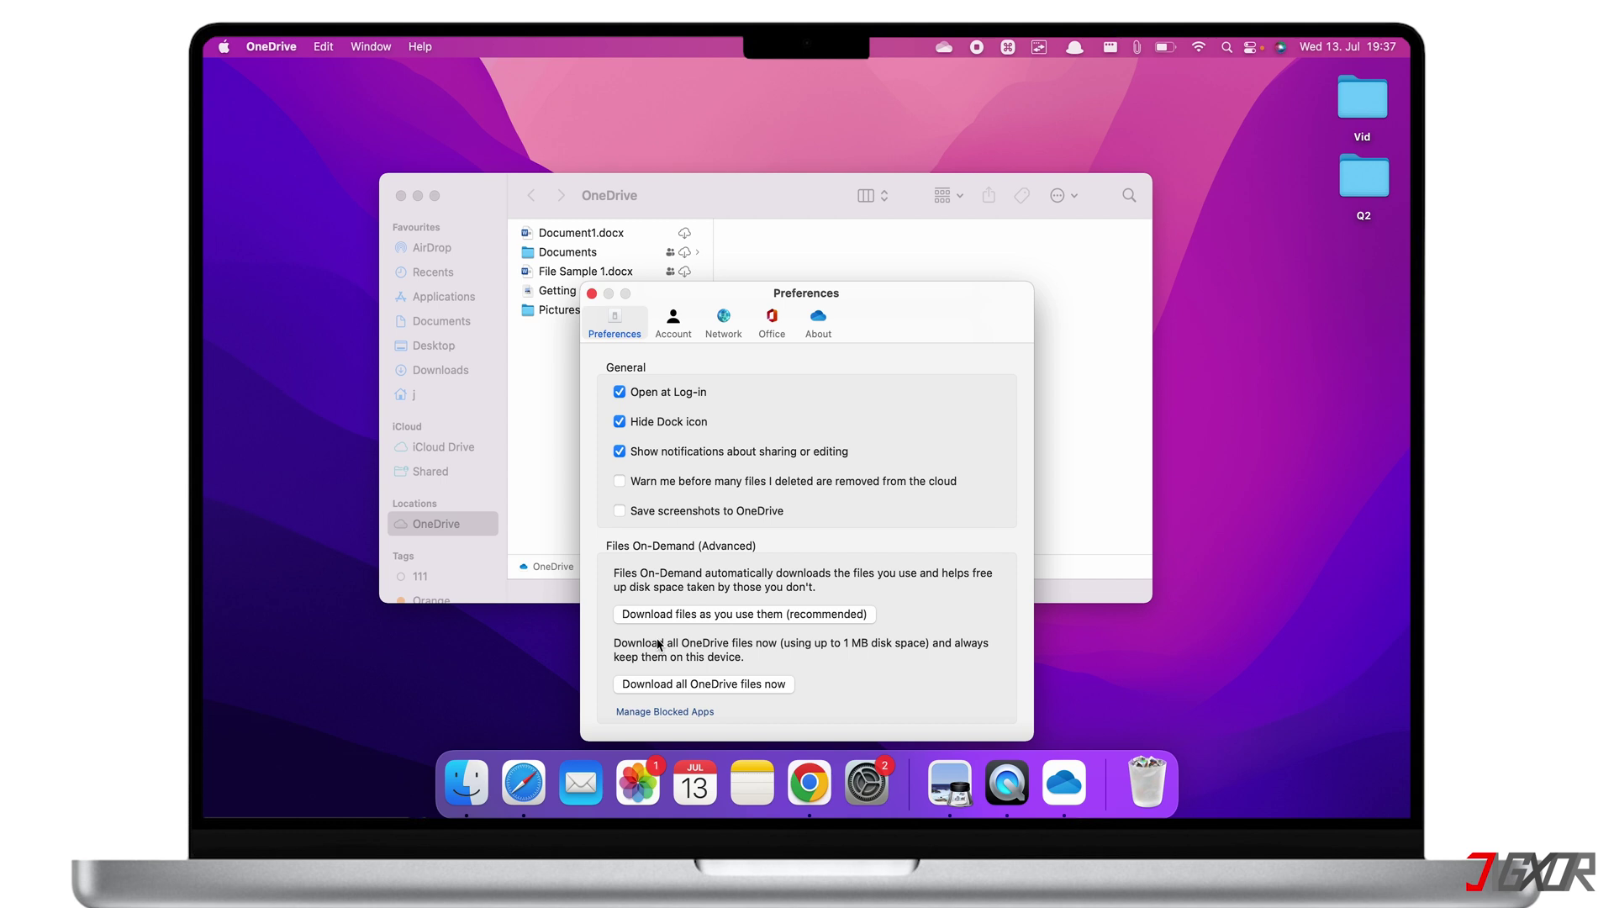
Close the OneDrive Preferences window
left_click(592, 294)
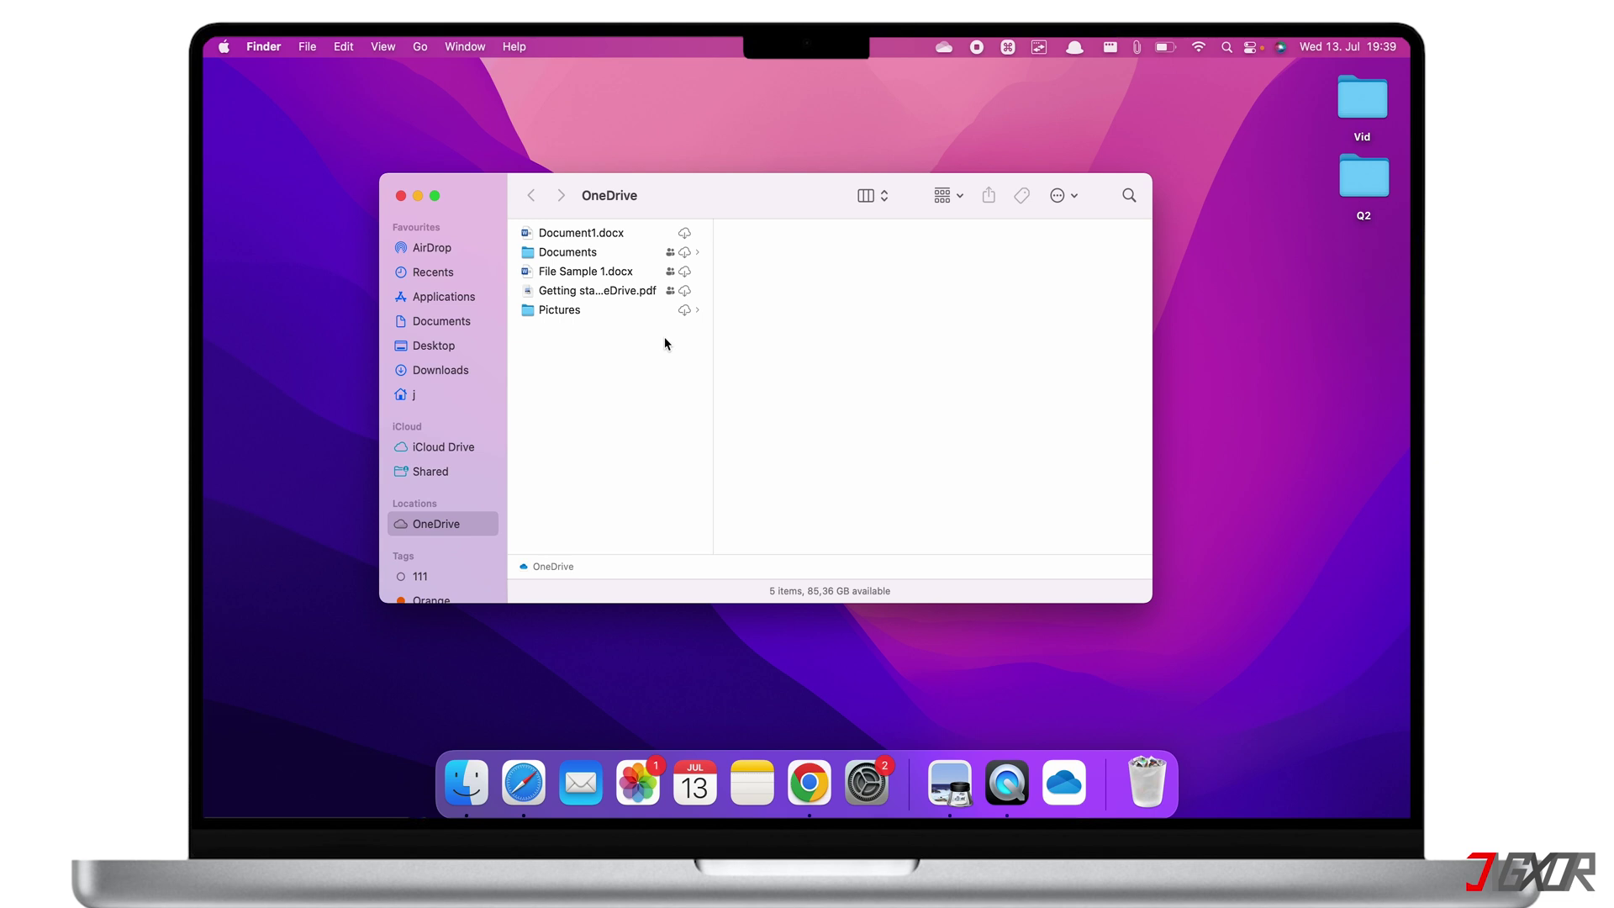
Open Document1.docx in Word and set Pictures to Always Keep on This Device
left_click(620, 238)
double_click(620, 236)
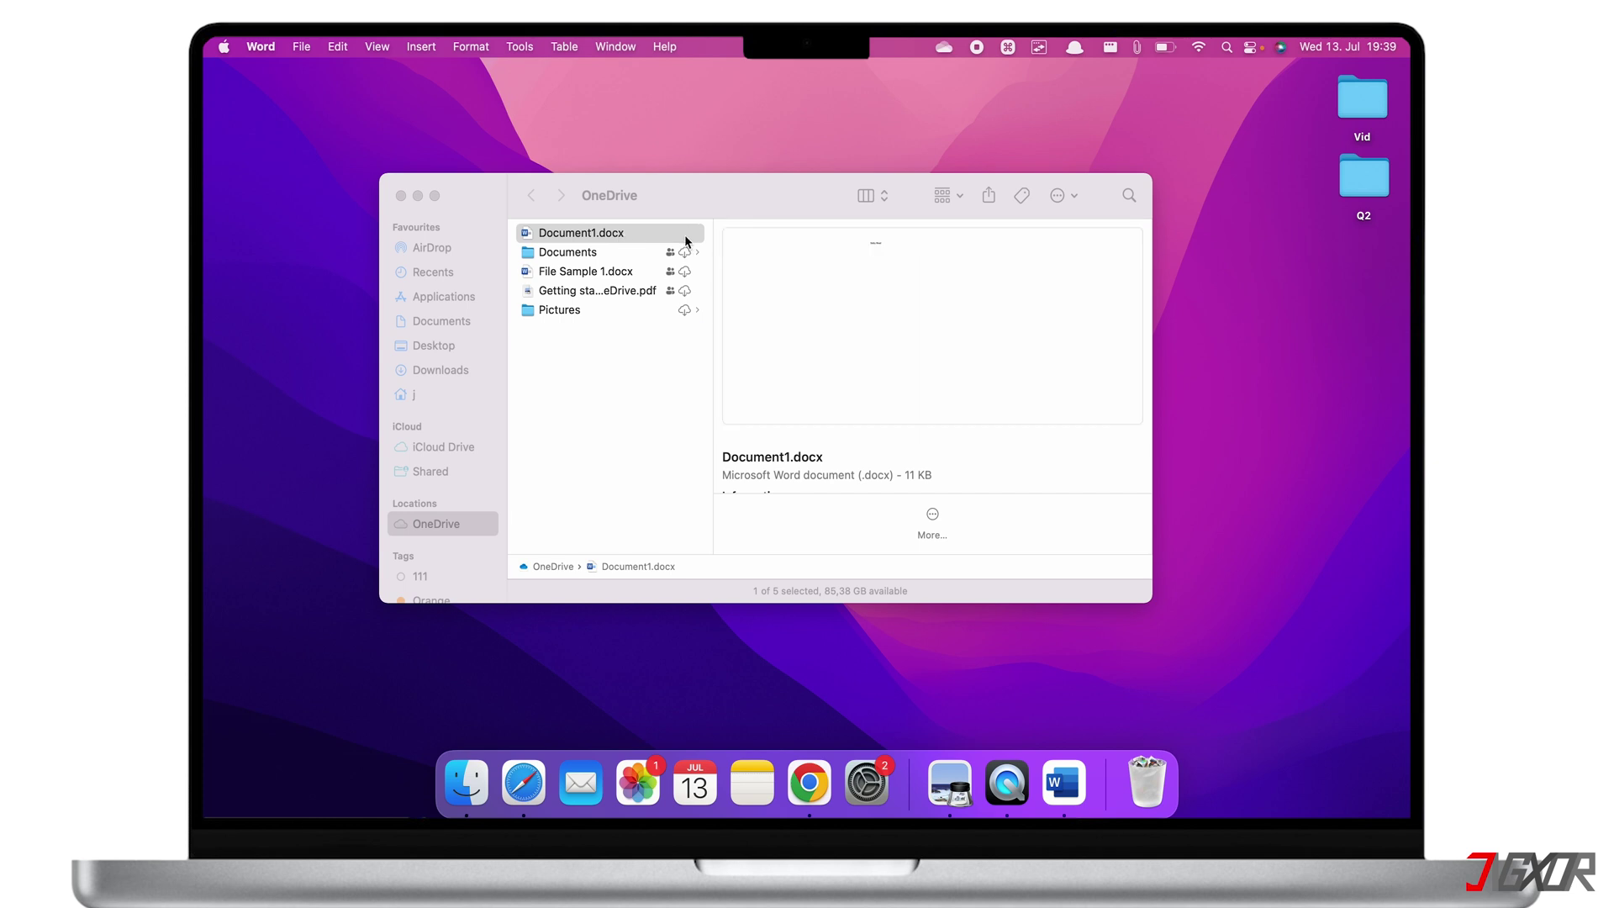
left_click(599, 313)
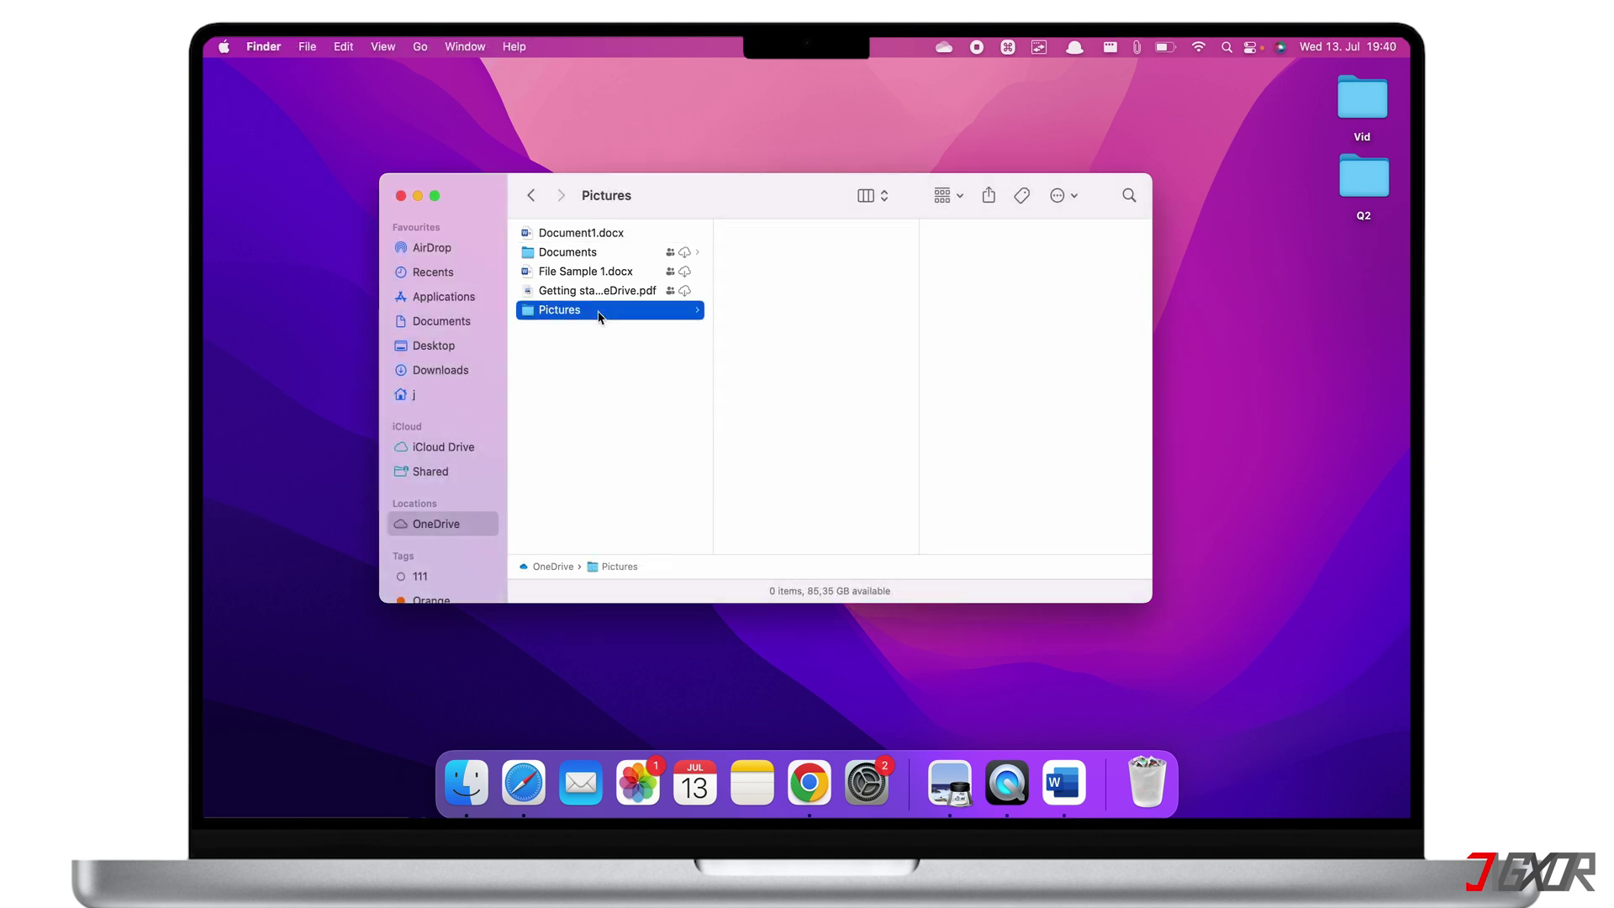
right_click(600, 316)
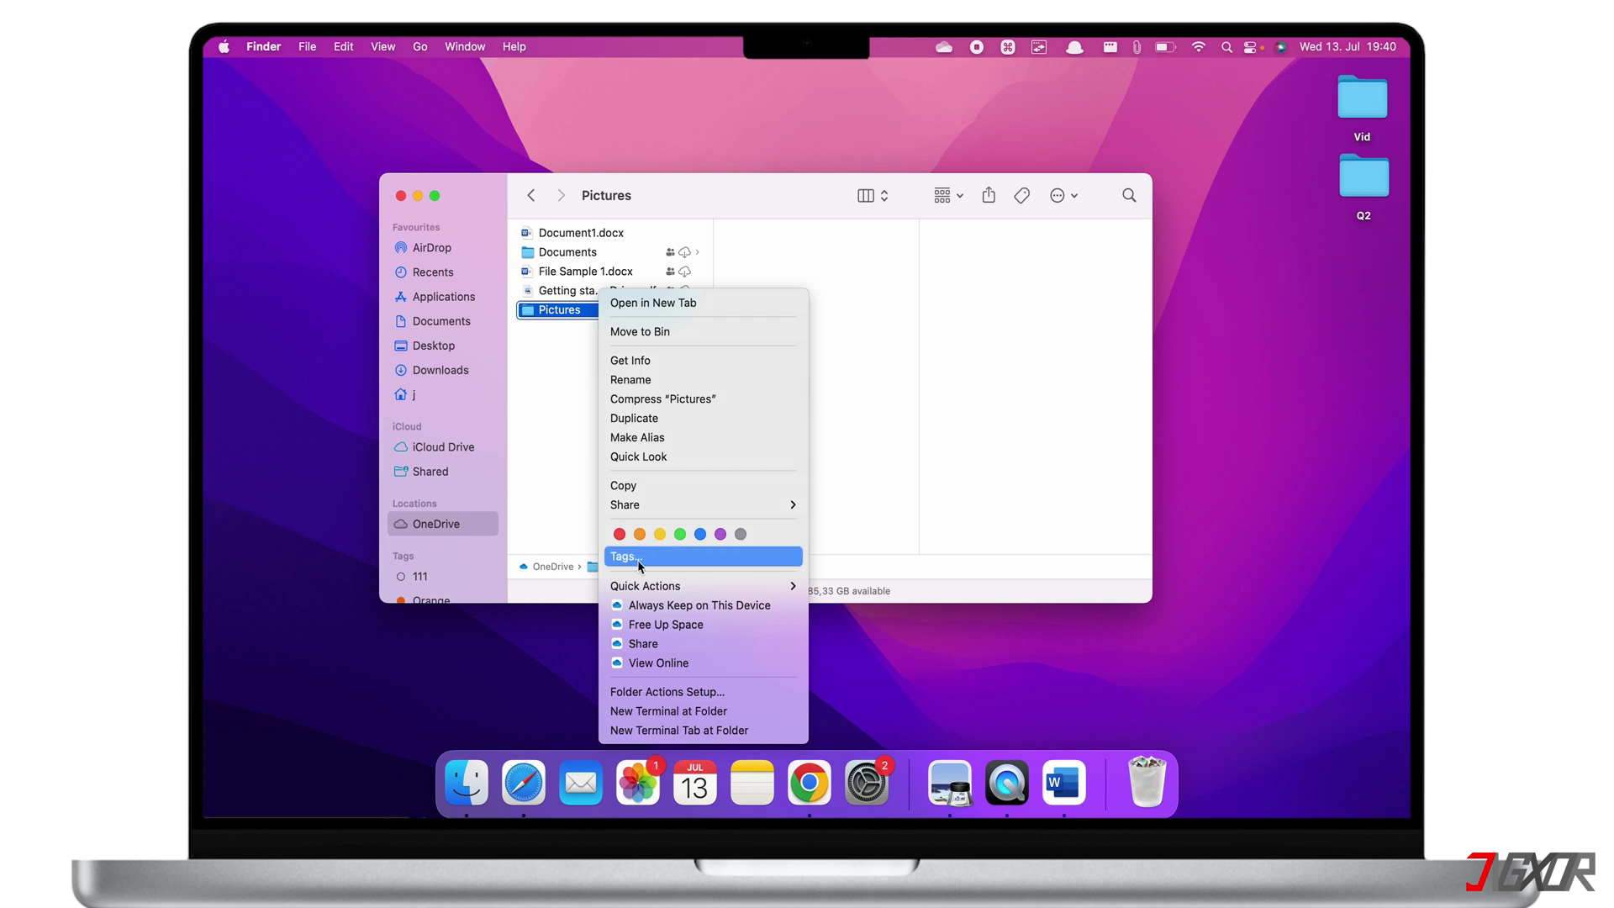
left_click(647, 611)
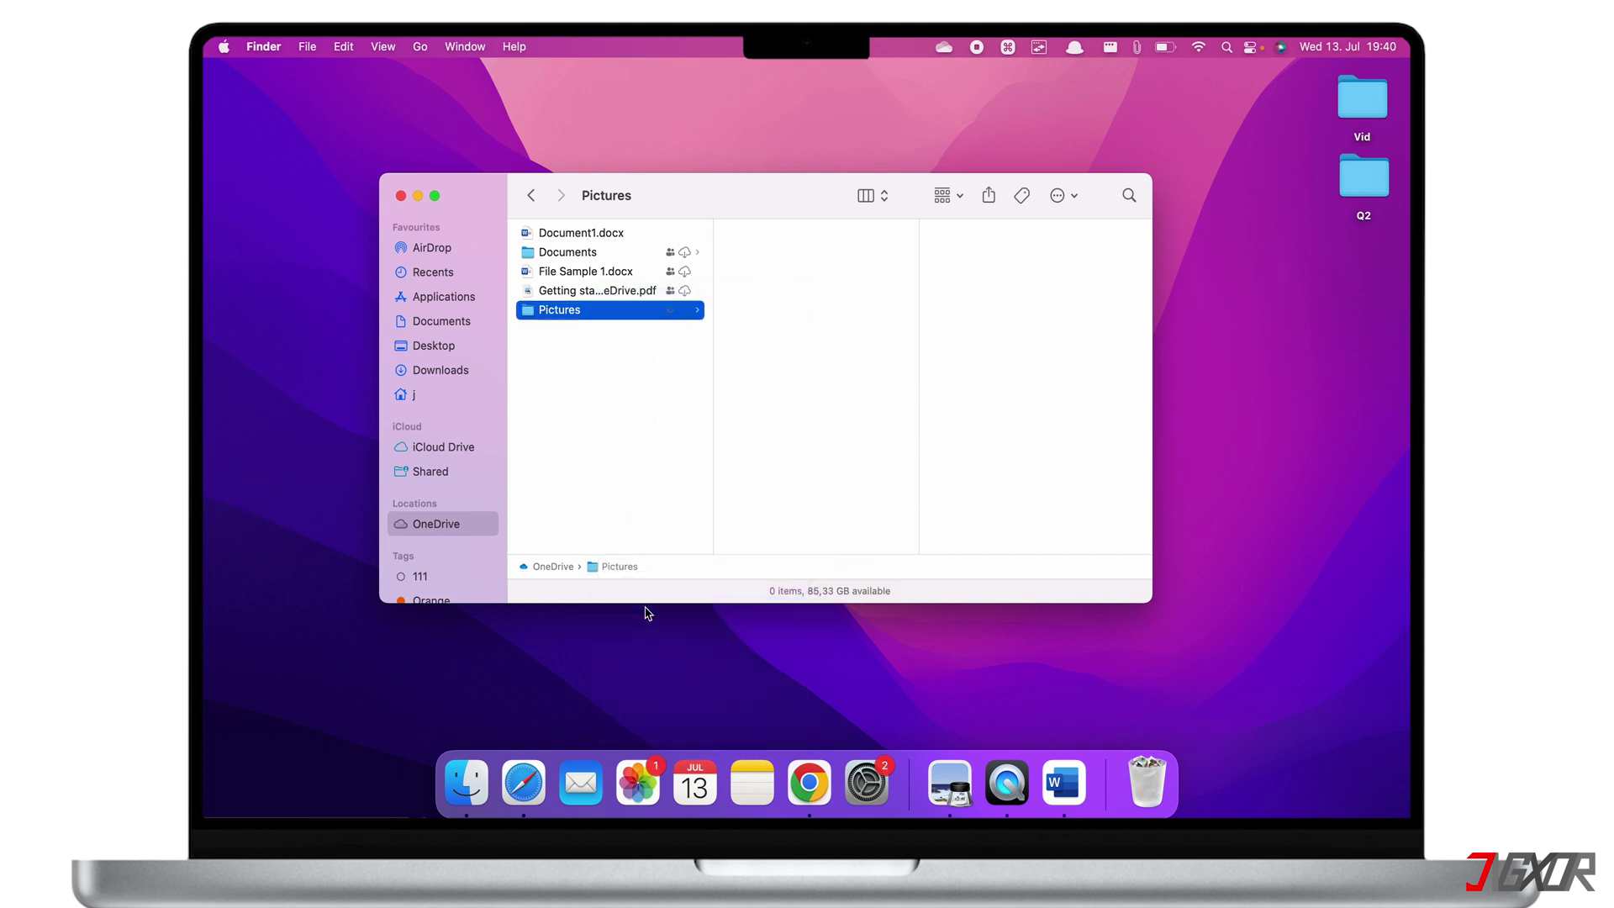
Use Free Up Space on the Pictures folder to make it cloud-only again
left_click(607, 291)
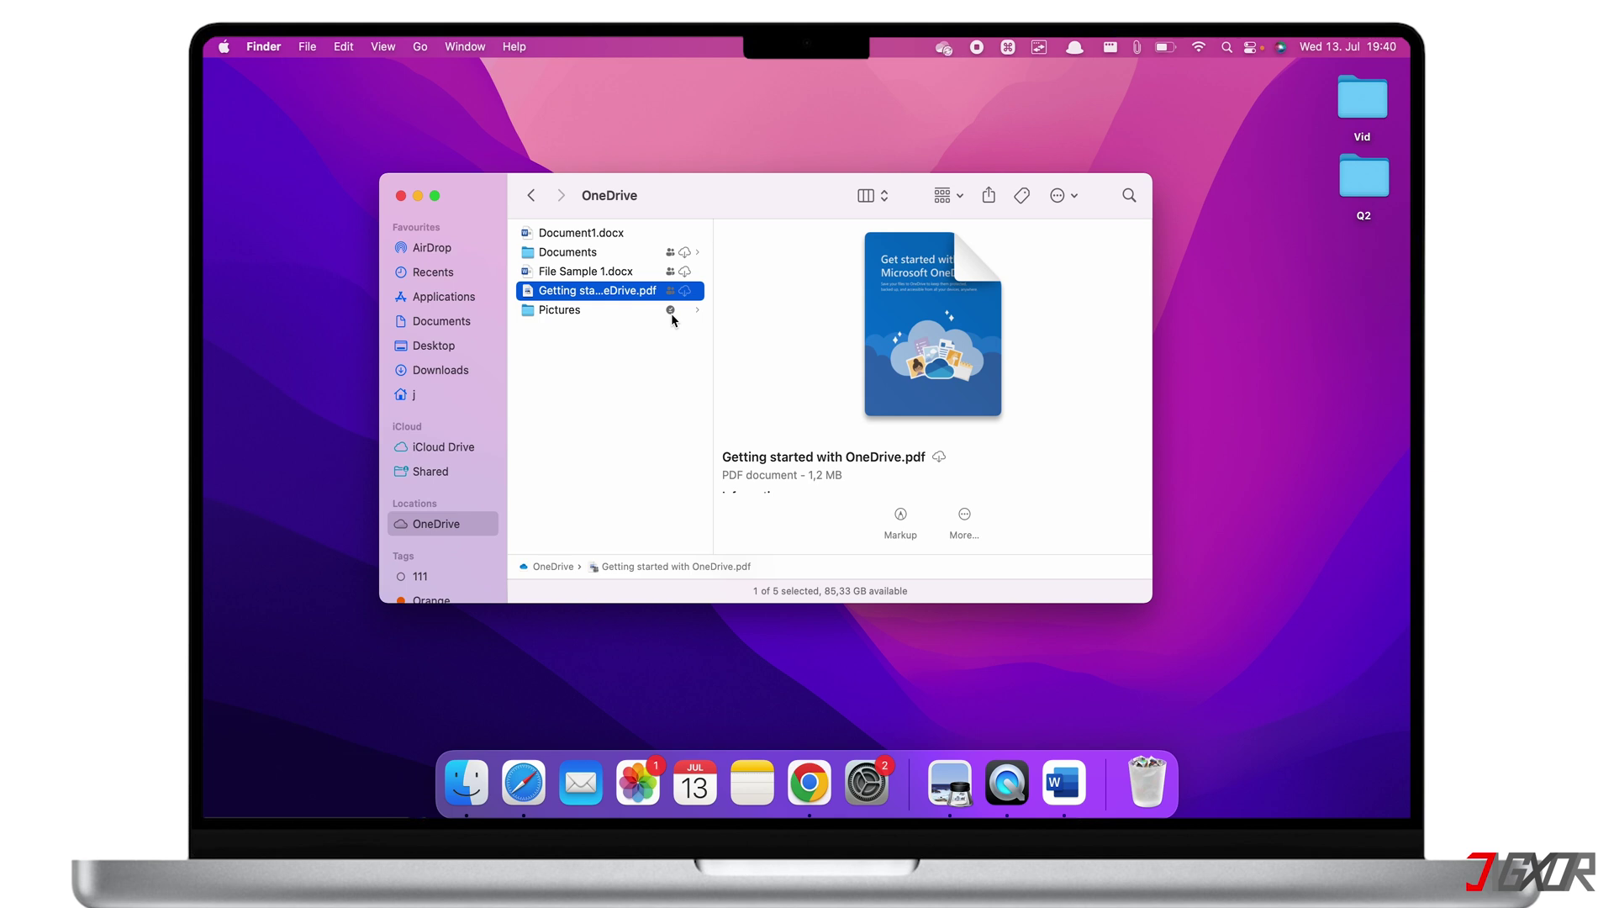
left_click(671, 313)
right_click(671, 312)
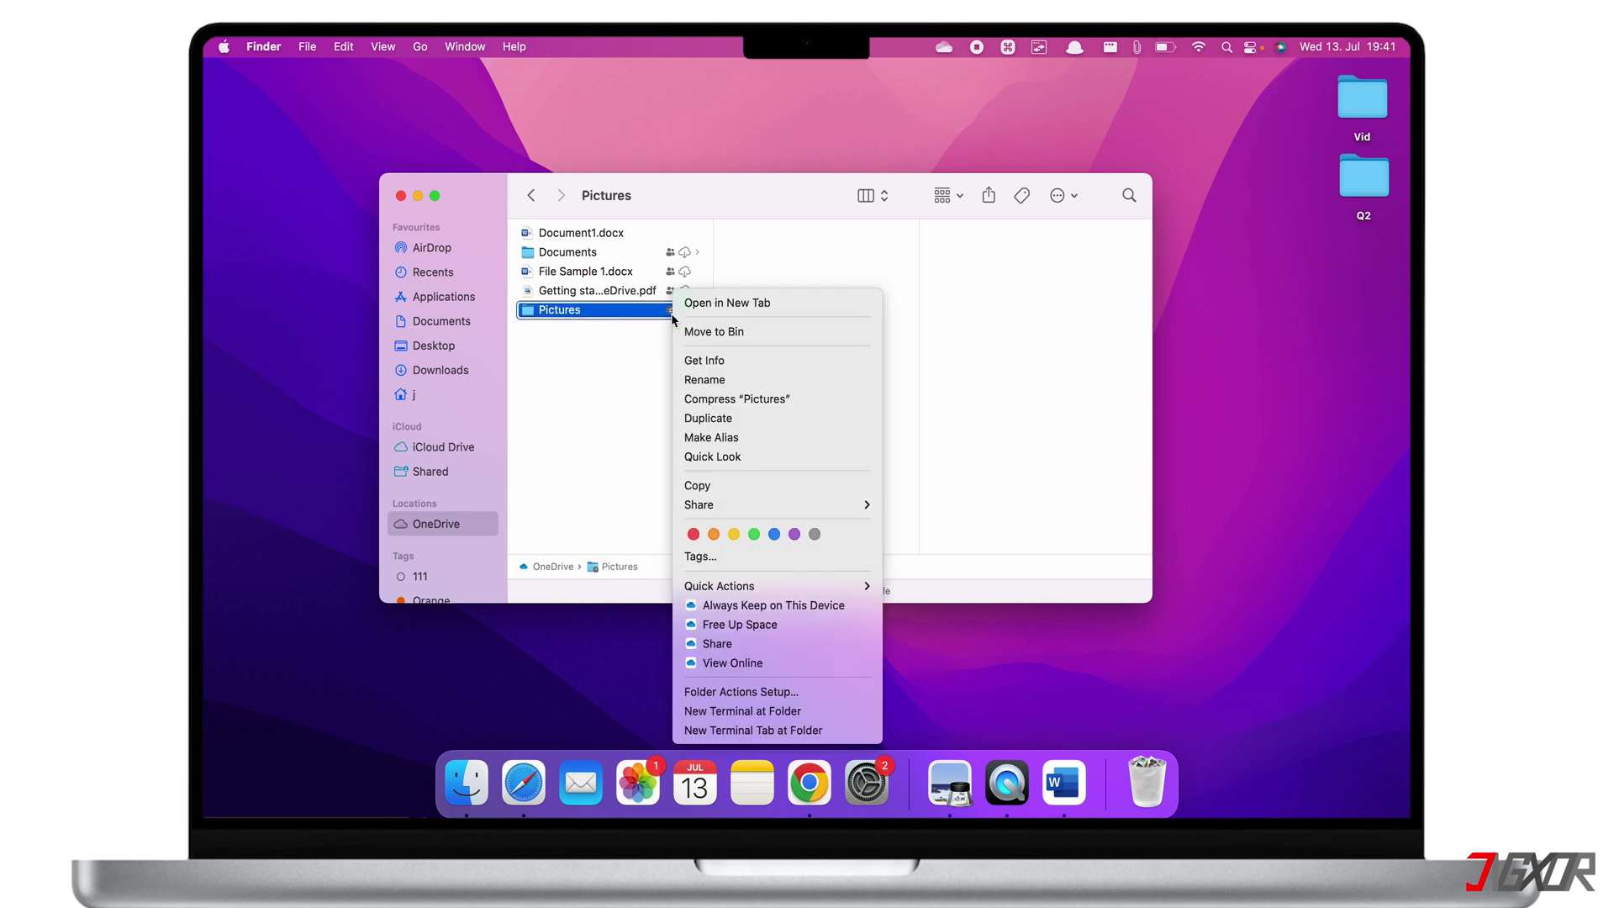
left_click(719, 624)
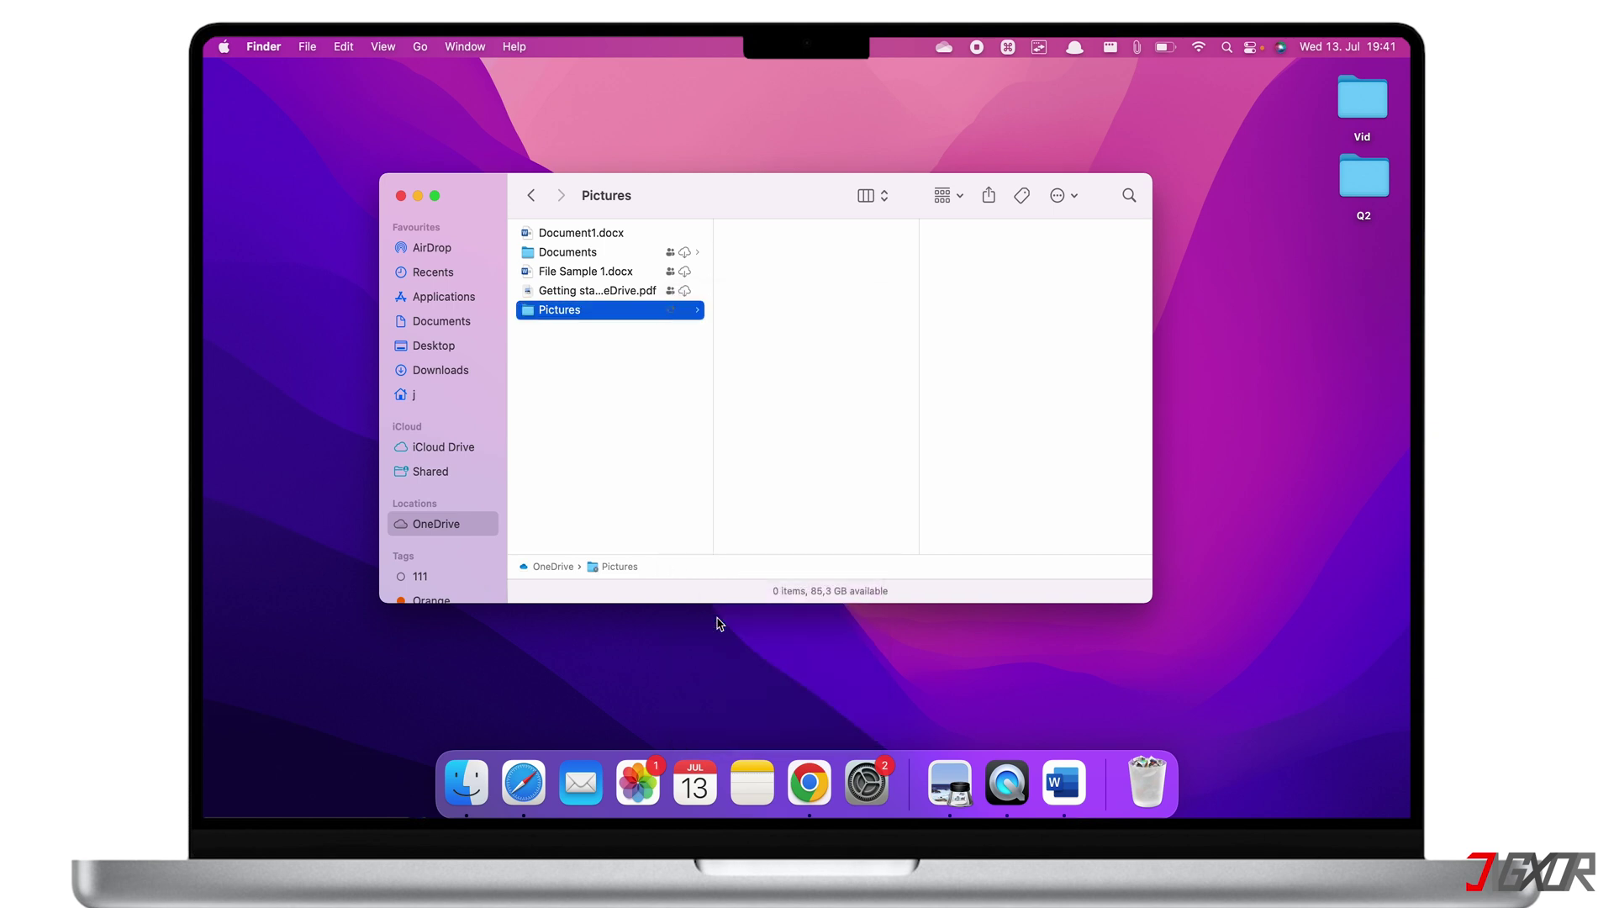
left_click(604, 291)
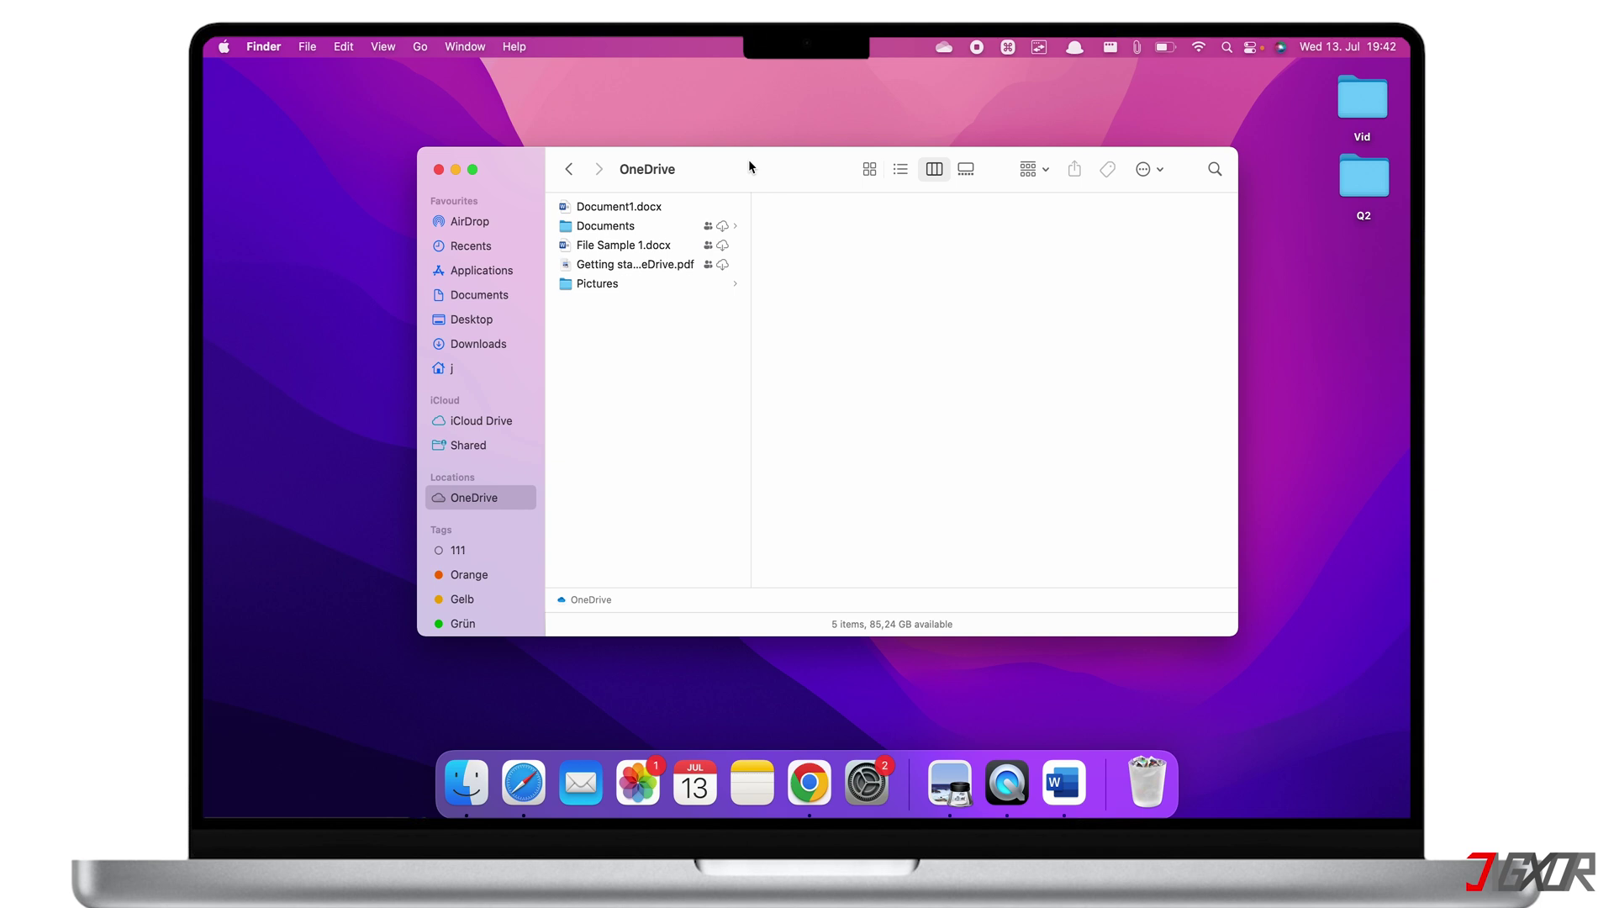
Move Pictures to the Bin, confirm permanent deletion, and close the OneDrive Finder window
left_click(618, 285)
right_click(618, 285)
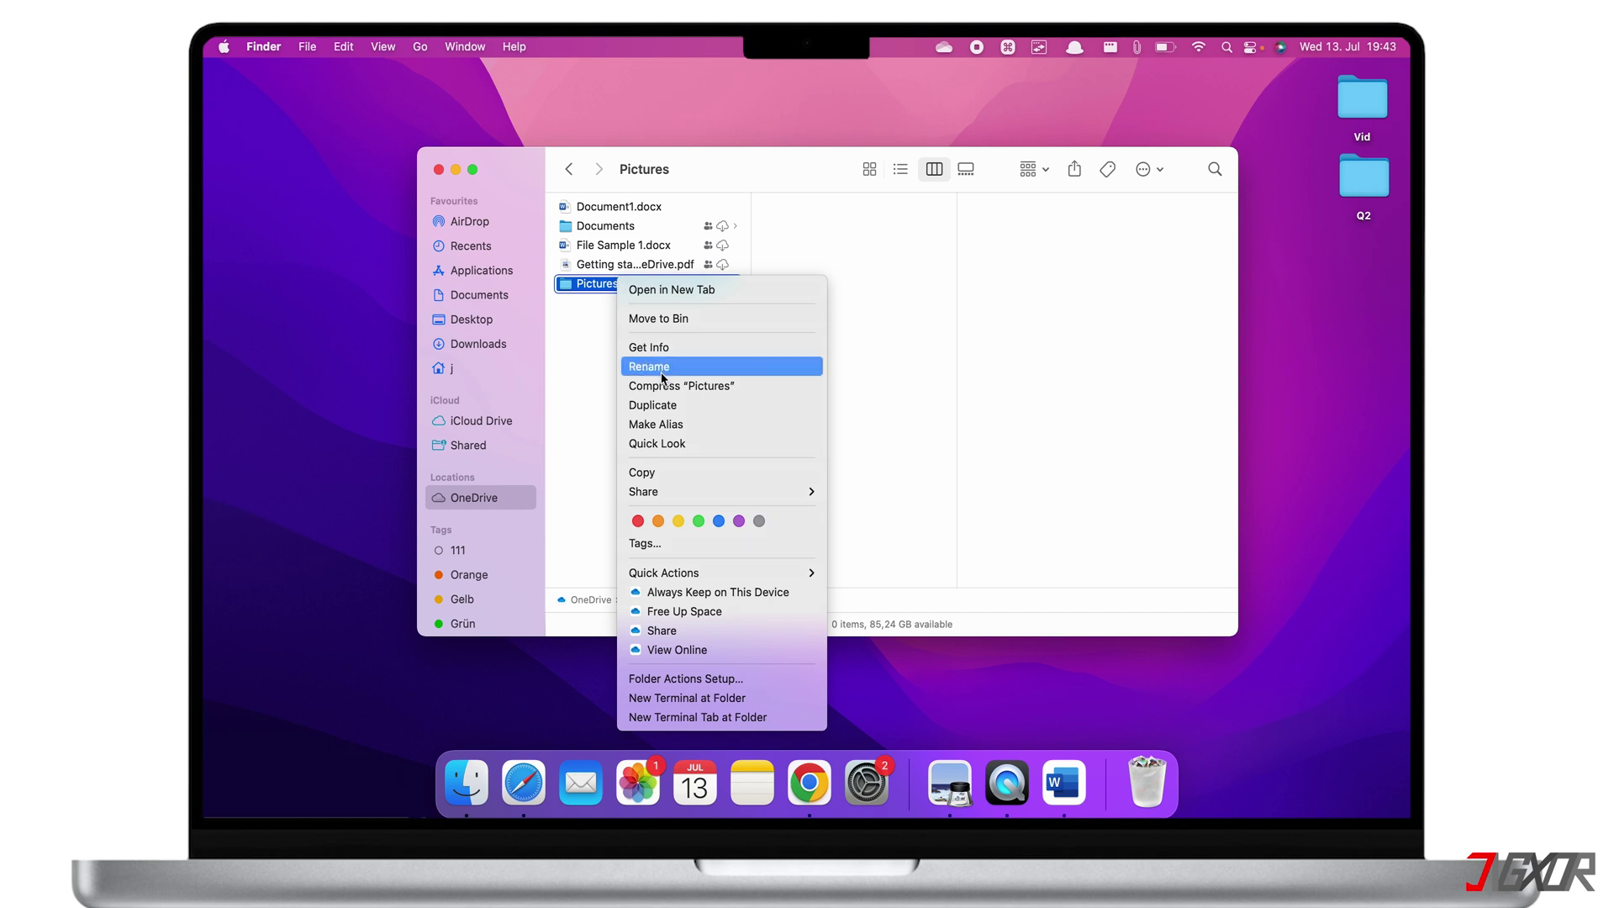
left_click(664, 321)
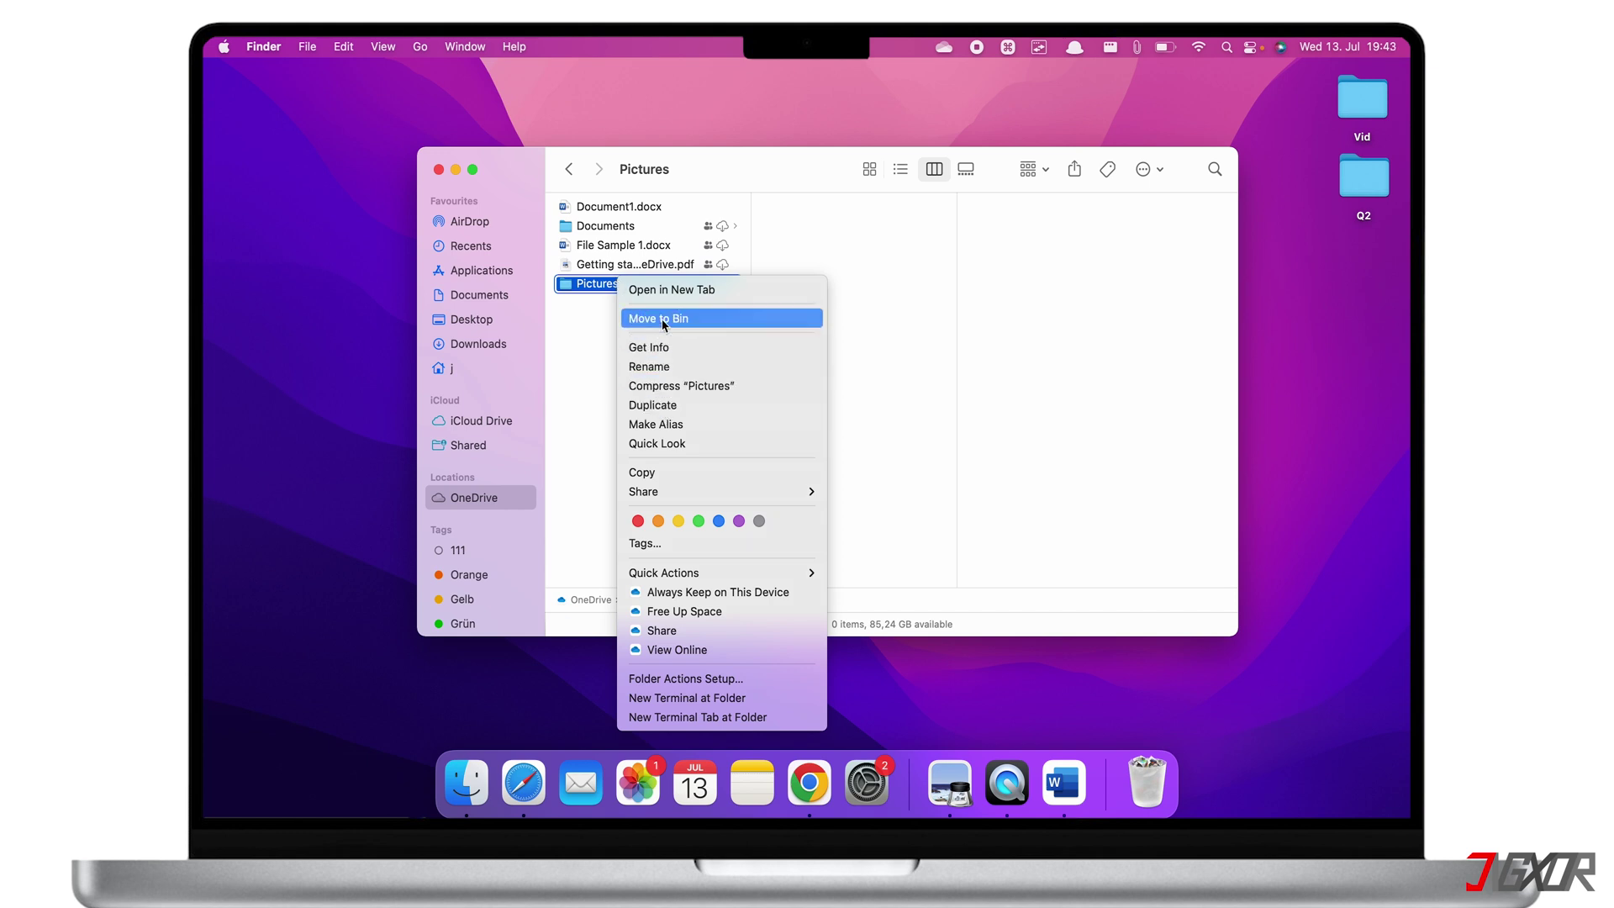
left_click(856, 358)
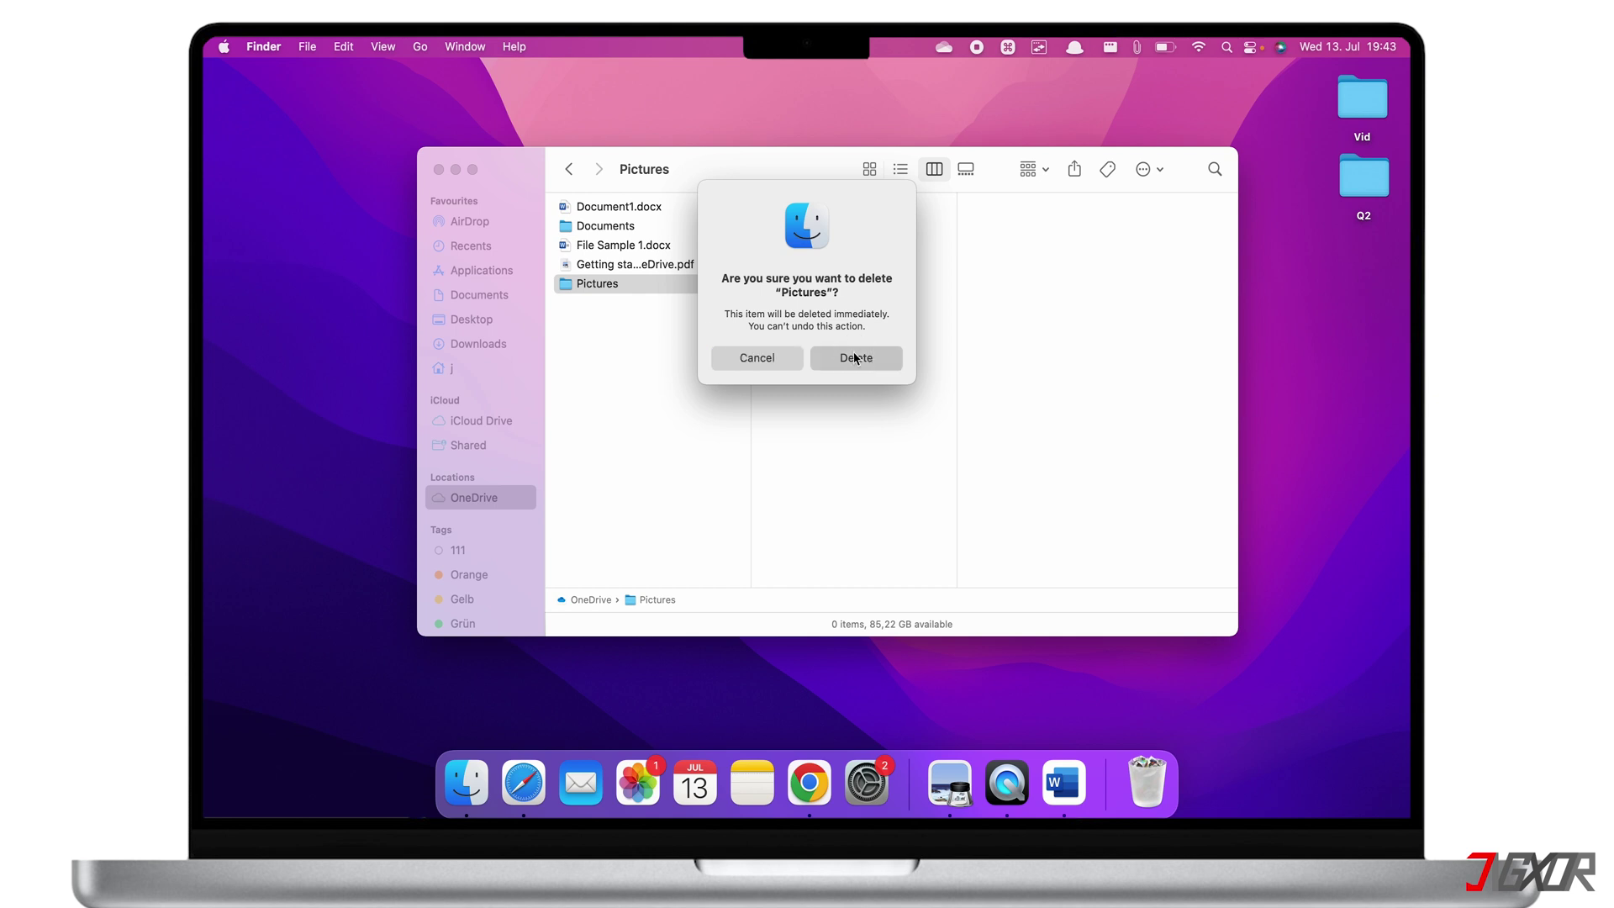
left_click(440, 170)
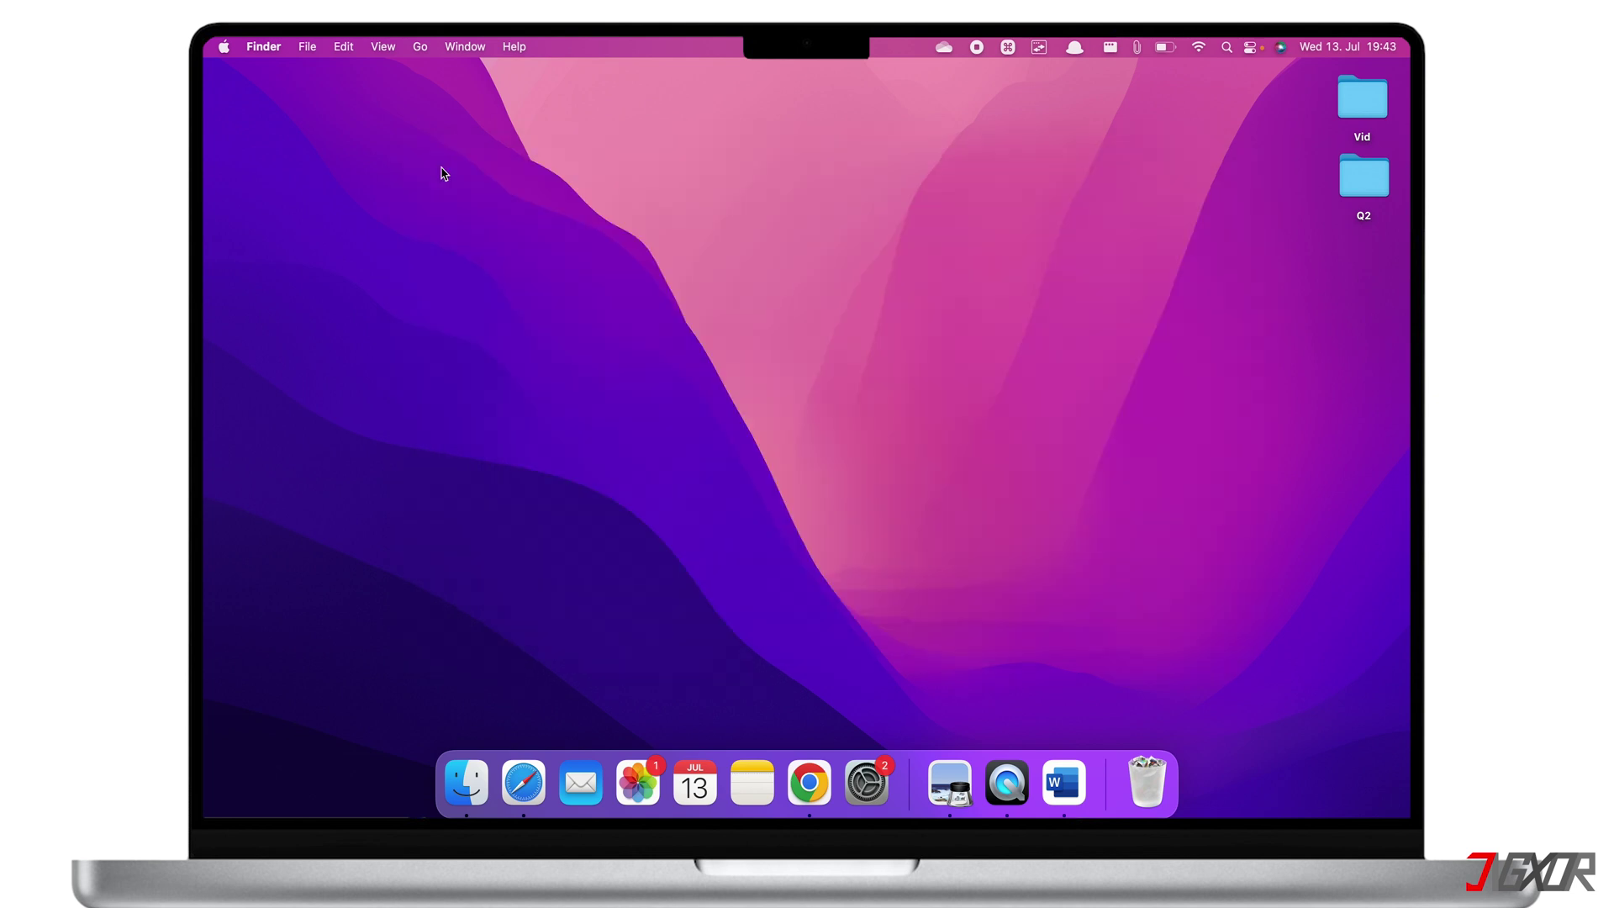